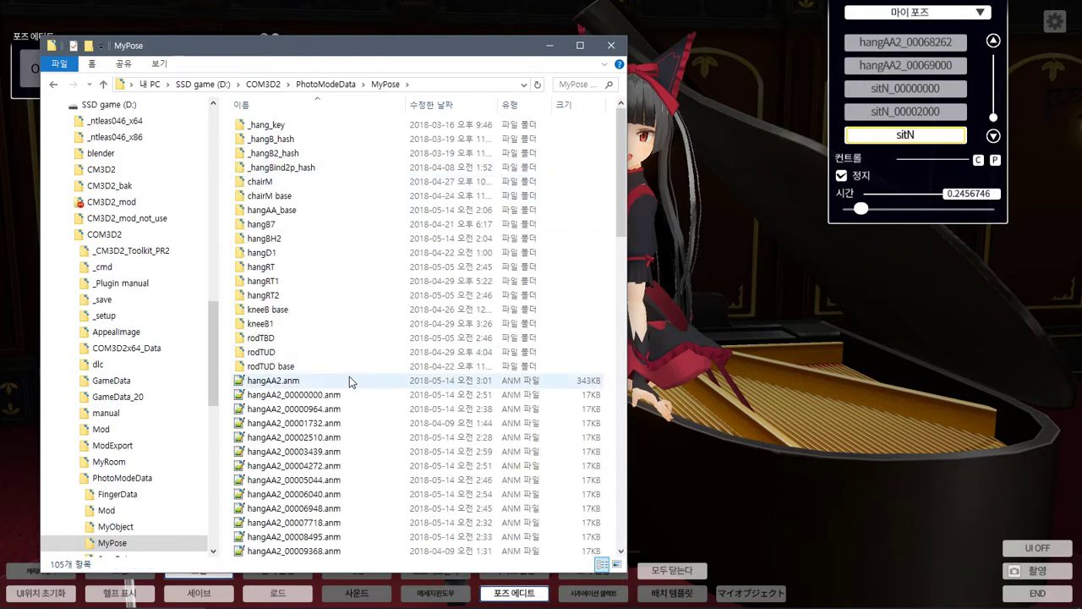
Step: Rename the pose file sitN_00002000.anm in the MyPose folder as sitN_00001000.anm
scroll(349, 376, down, 10)
drag(615, 331, 615, 520)
click(287, 550)
click(288, 549)
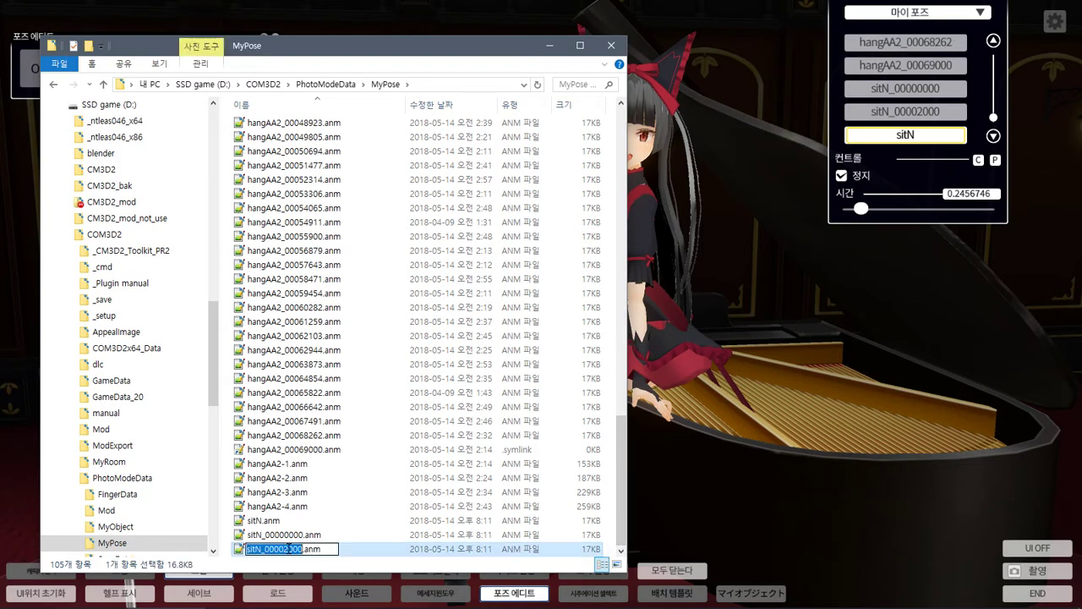
text(1)
Step: Create a symbolic link to sitN_00000000.anm in the same MyPose folder
click(308, 534)
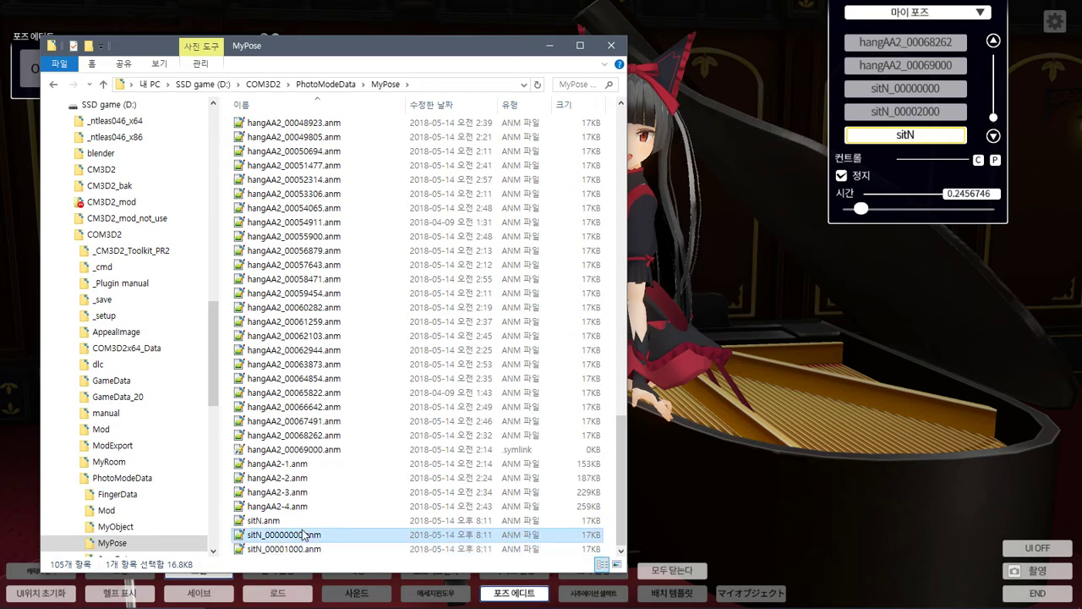
drag(304, 534, 362, 546)
mouse_move(432, 472)
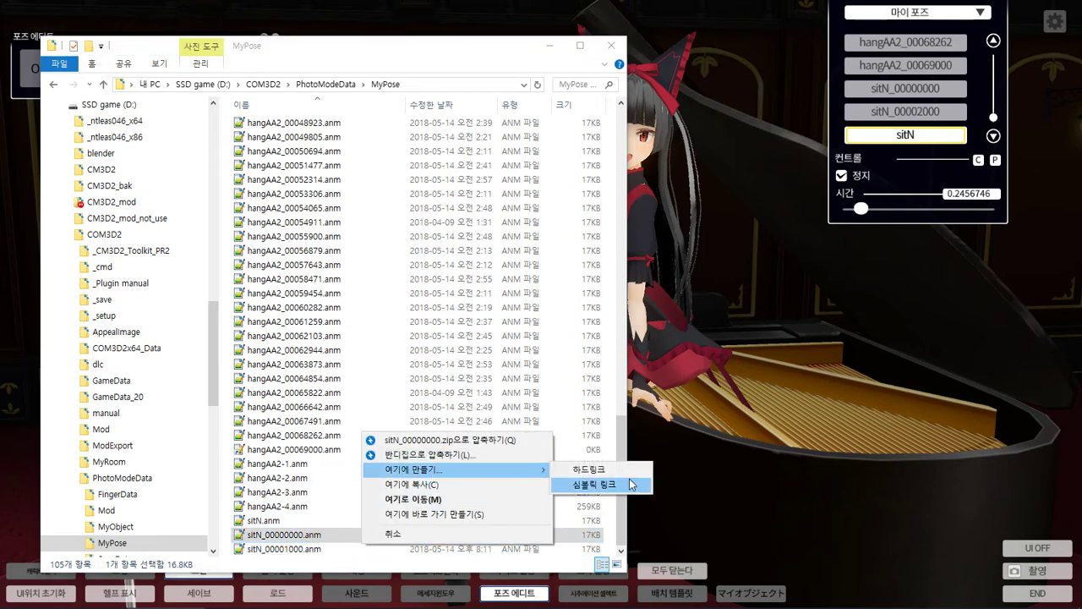
click(626, 485)
Step: Rename the new symbolic link as sitN_00002000.anm, based on the original pose file's name
click(359, 536)
key(ctrl+c)
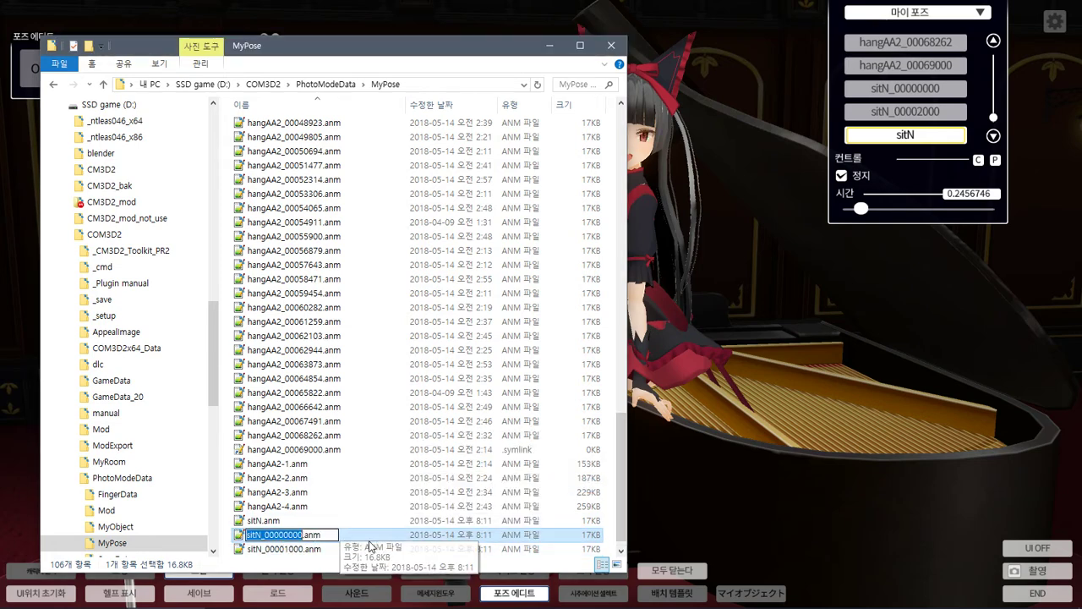
click(292, 534)
key(F2)
key(ctrl+v)
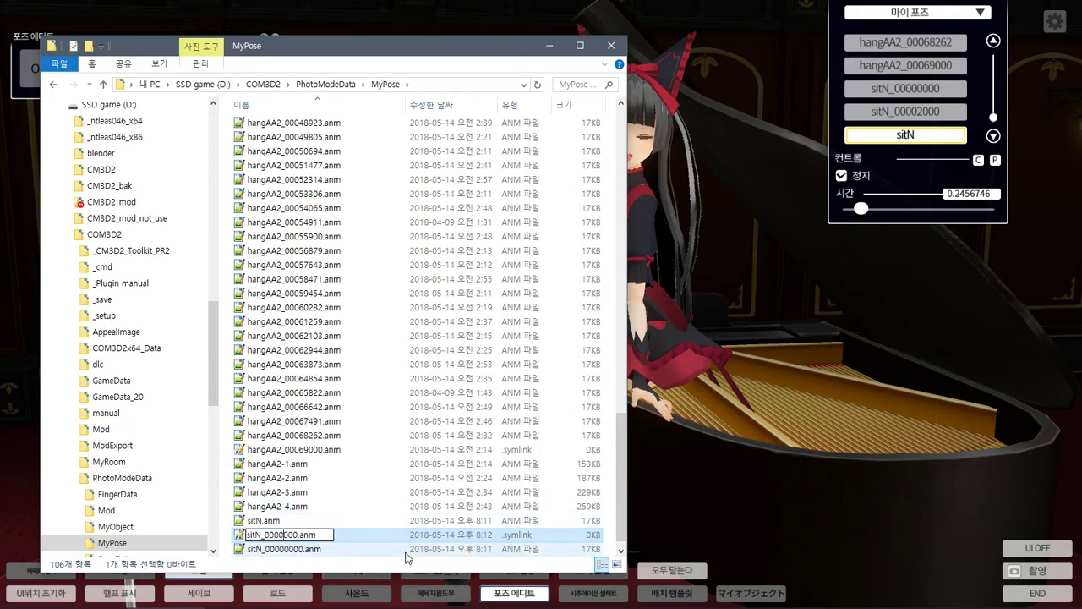
key(Return)
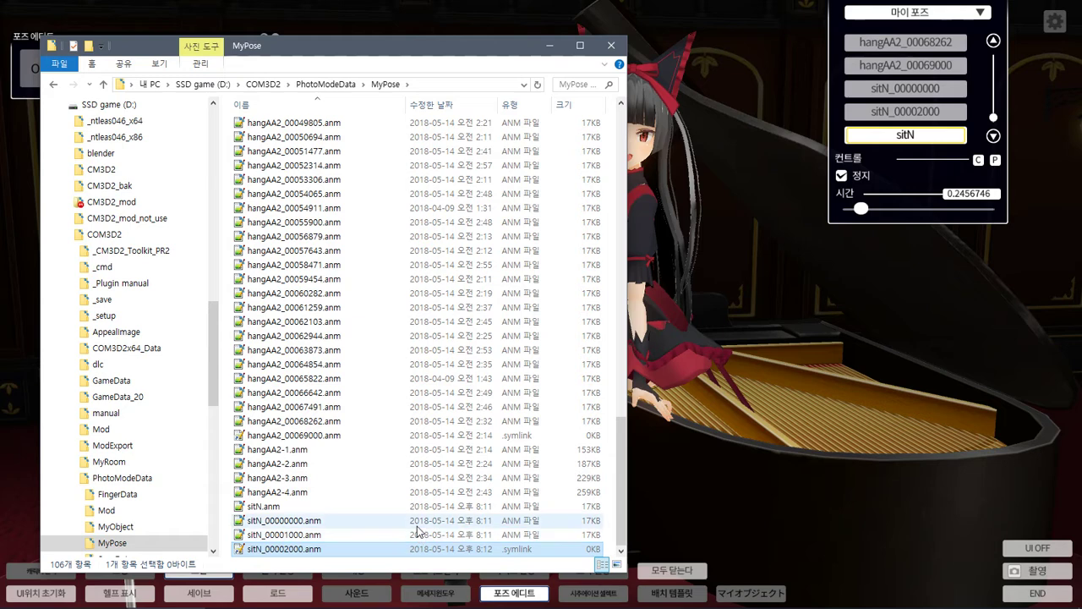
Step: Return to the game and generate the sitN animation with PoseStream, closing its dialog when done
click(705, 459)
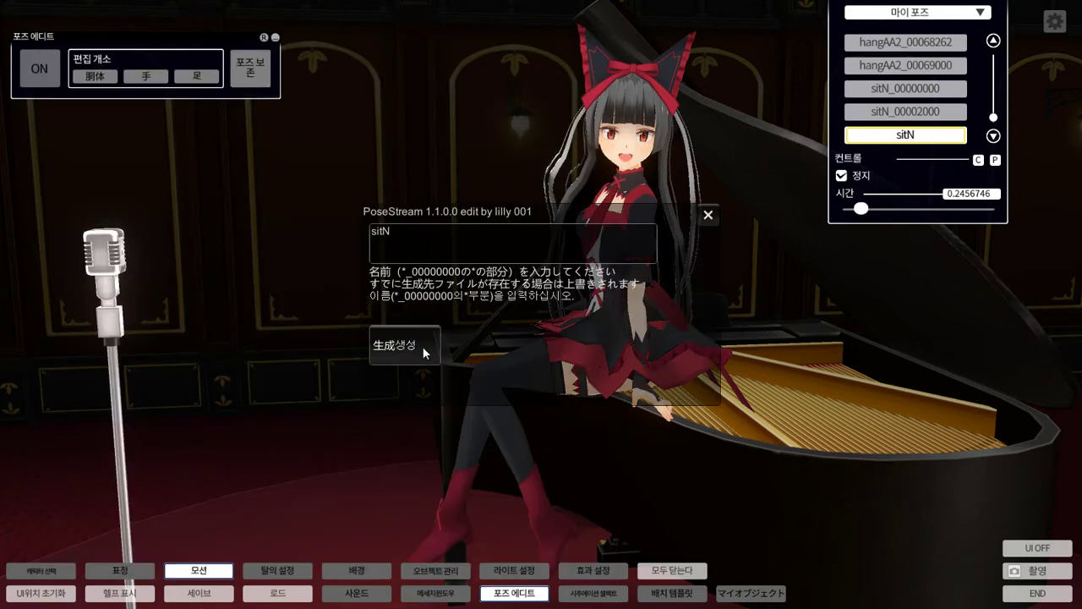
click(399, 345)
click(712, 214)
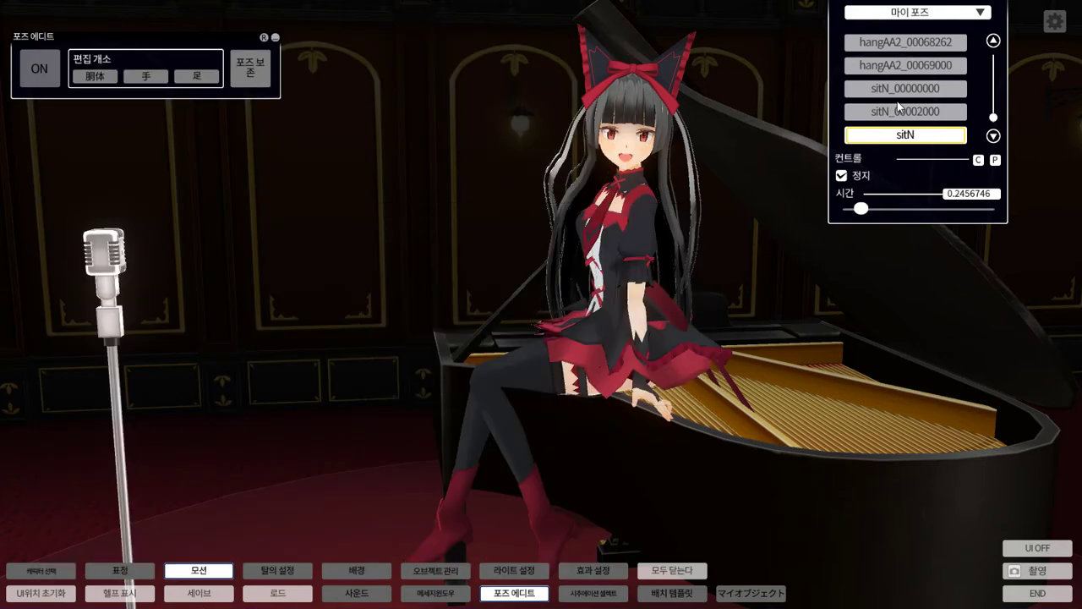
Step: Resume playback of the sitN motion and hide the game interface, keeping the seated character framed on the piano
click(841, 176)
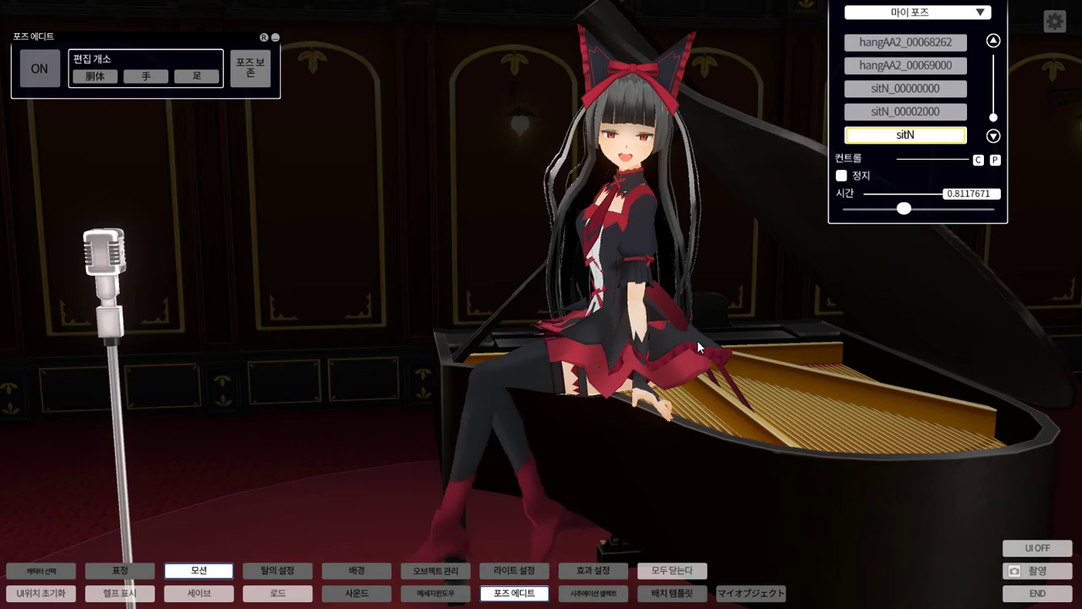
drag(697, 344, 693, 320)
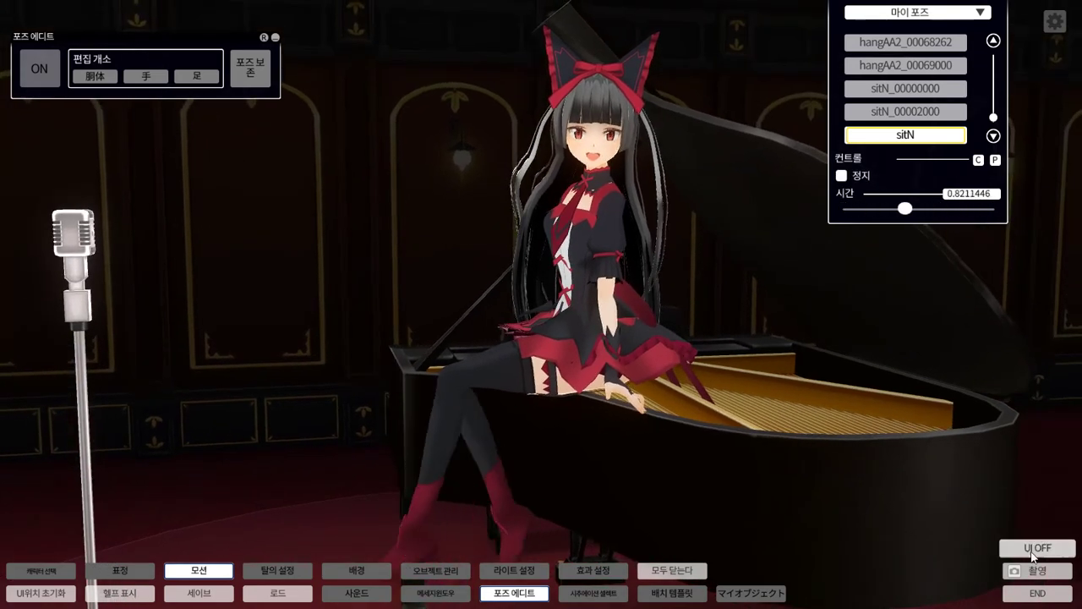
click(1056, 548)
drag(642, 490, 629, 479)
Step: Switch to OBS and record a short clip of the com3d2 scene
key(alt+Tab)
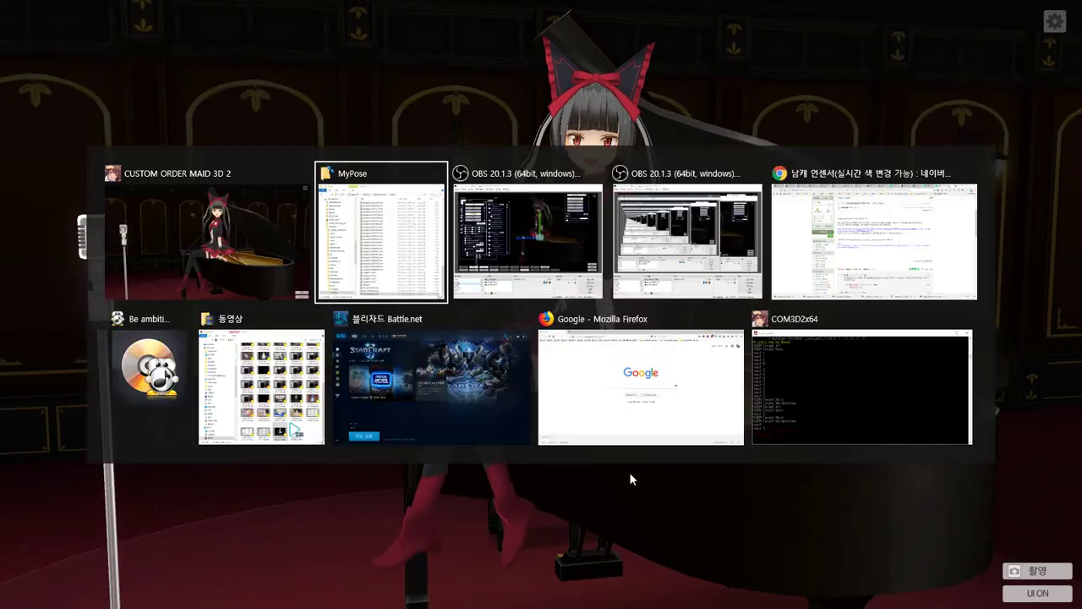
click(528, 241)
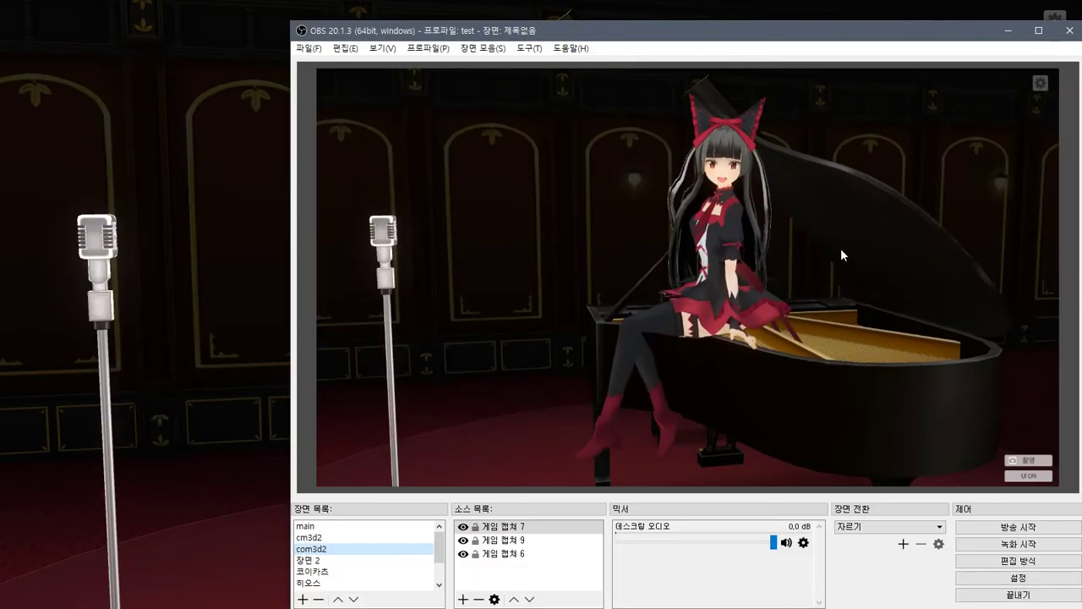
drag(744, 34, 729, 3)
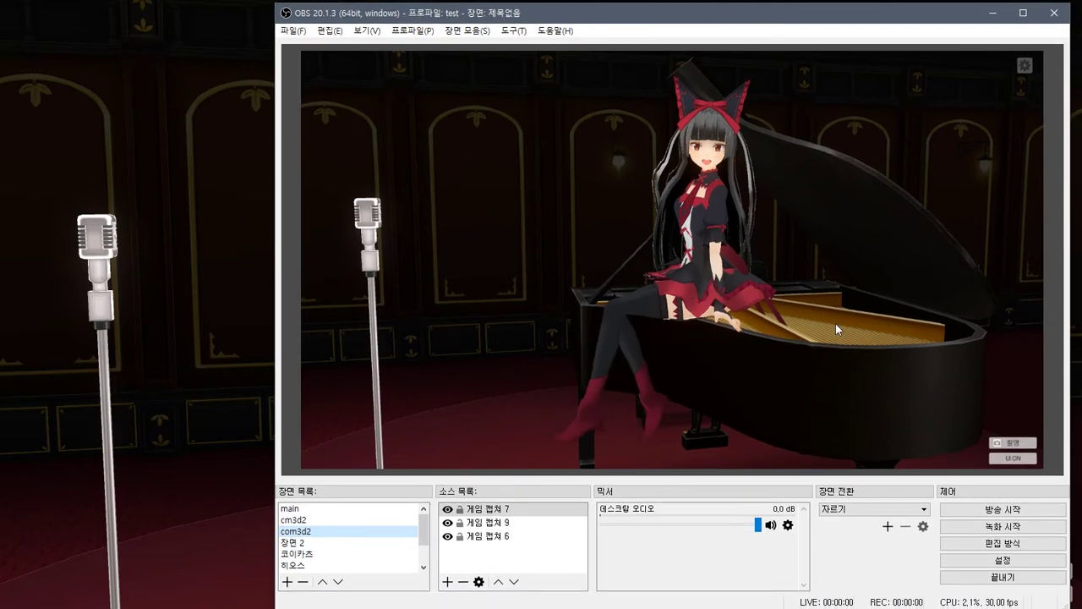
click(959, 526)
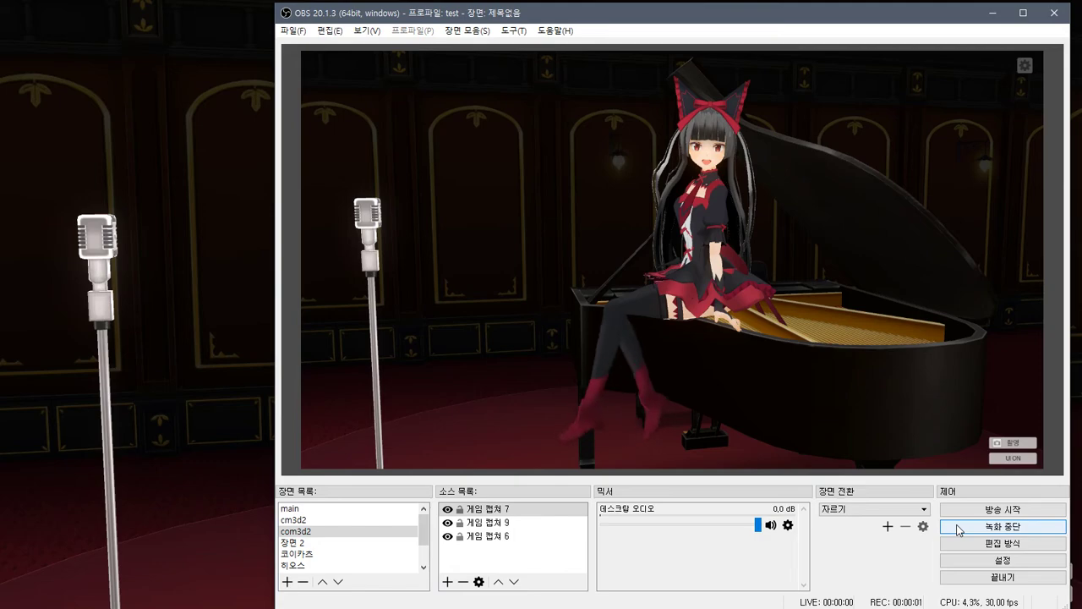
click(959, 527)
Step: Open the Videos folder containing the recorded clip and launch Photoshop
key(super)
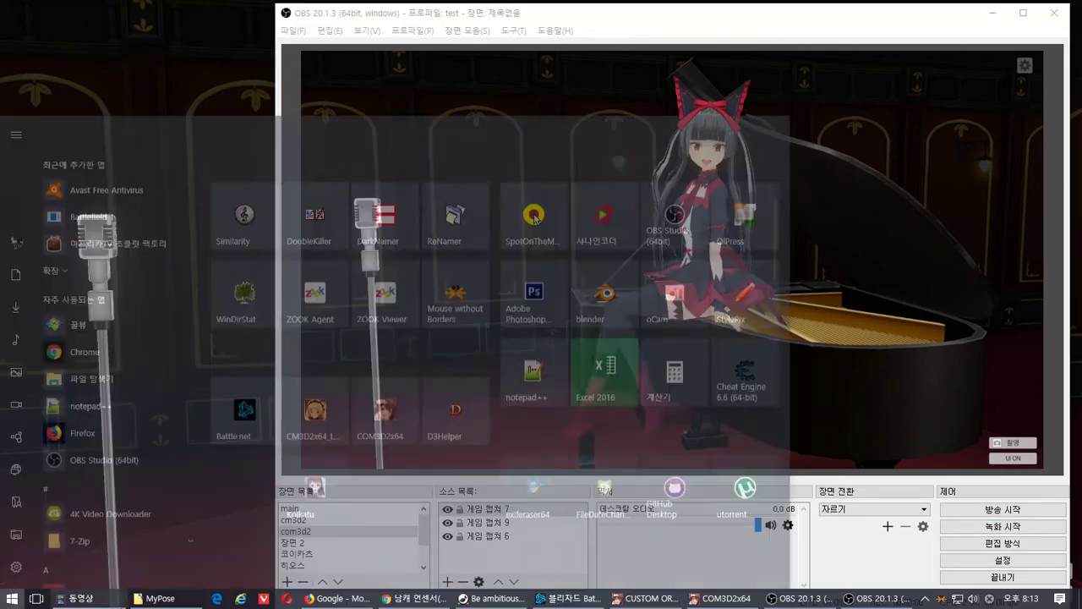
click(81, 598)
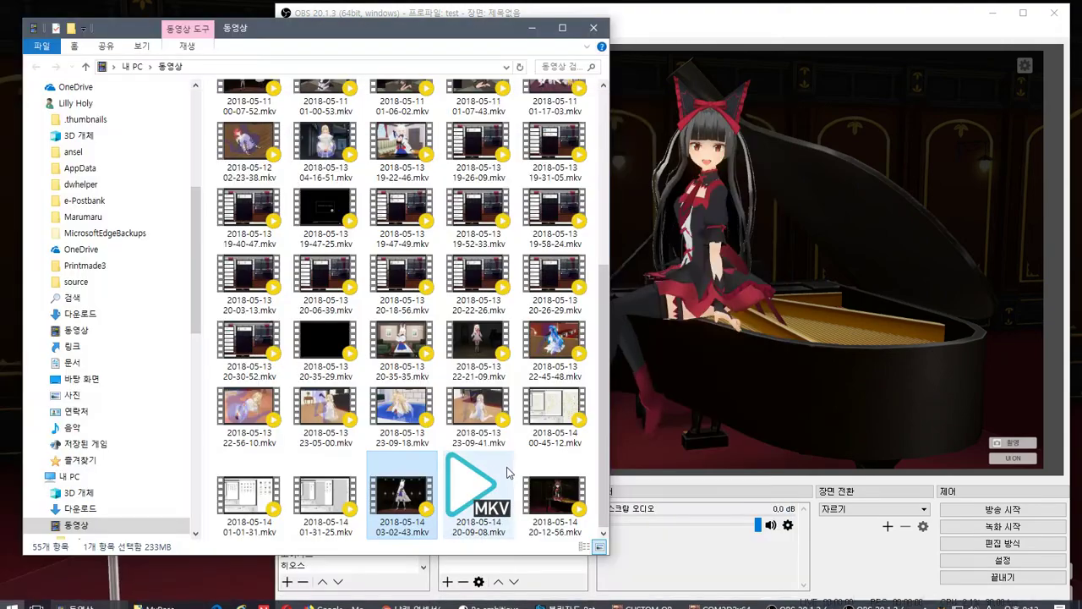
key(super)
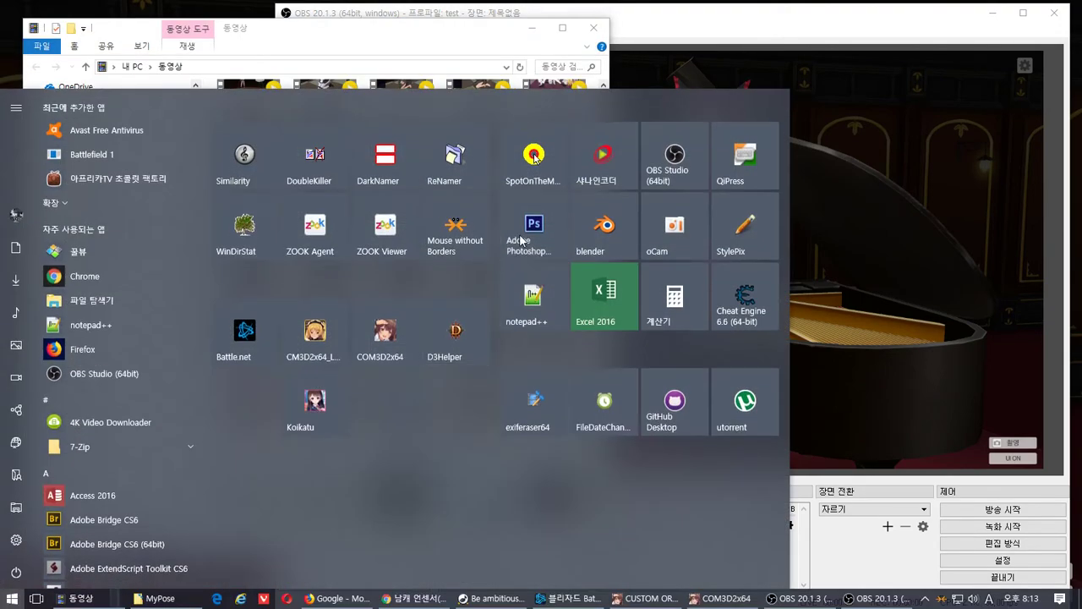
click(534, 230)
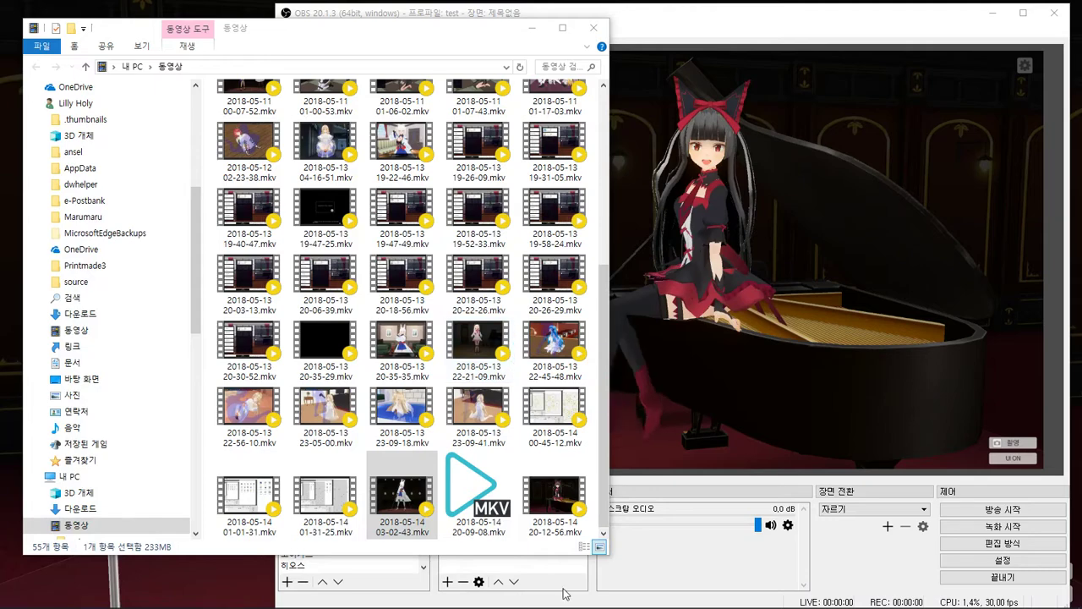
click(545, 508)
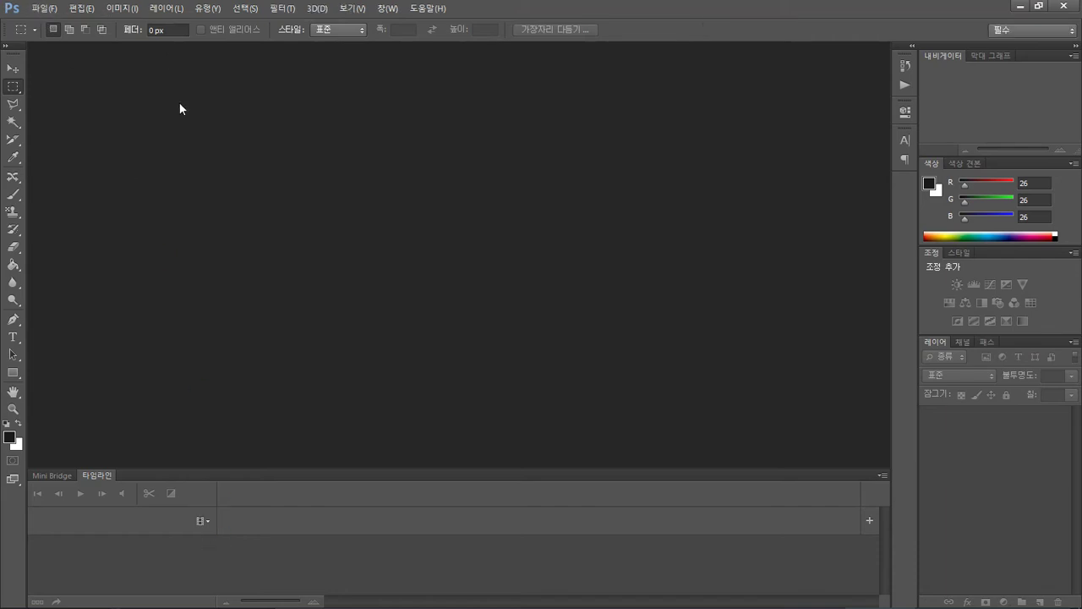
Step: Create a new Photoshop document 400 pixels wide and 600 pixels high
click(46, 10)
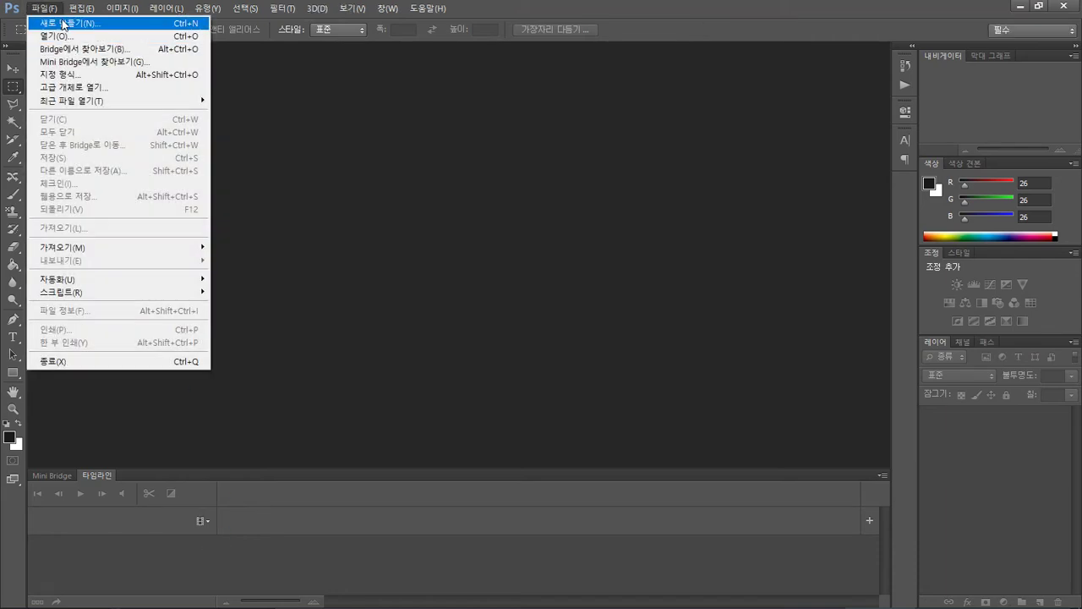
click(64, 24)
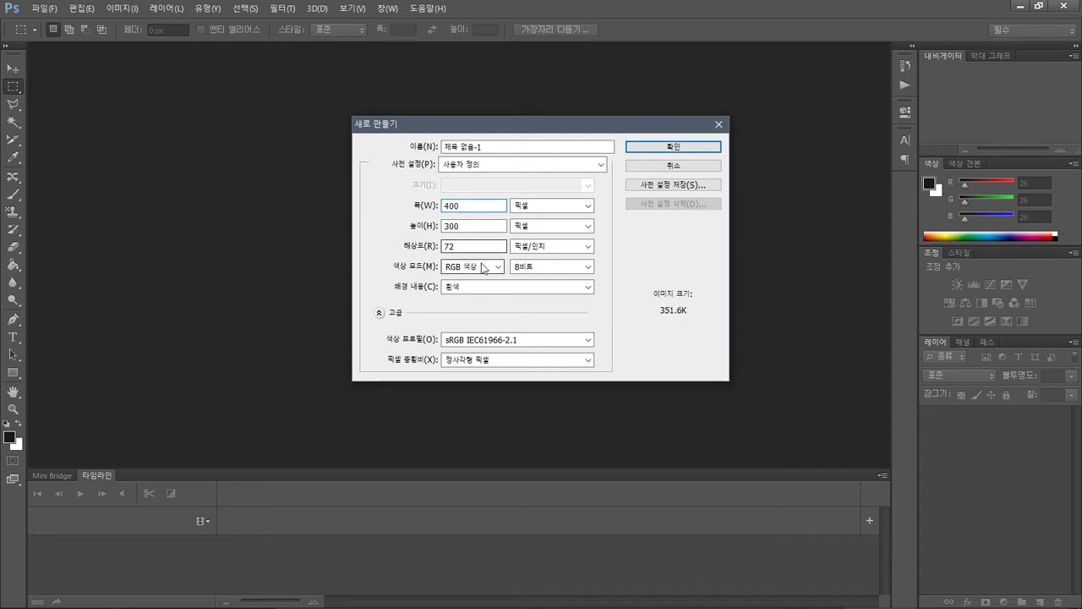
right_click(471, 223)
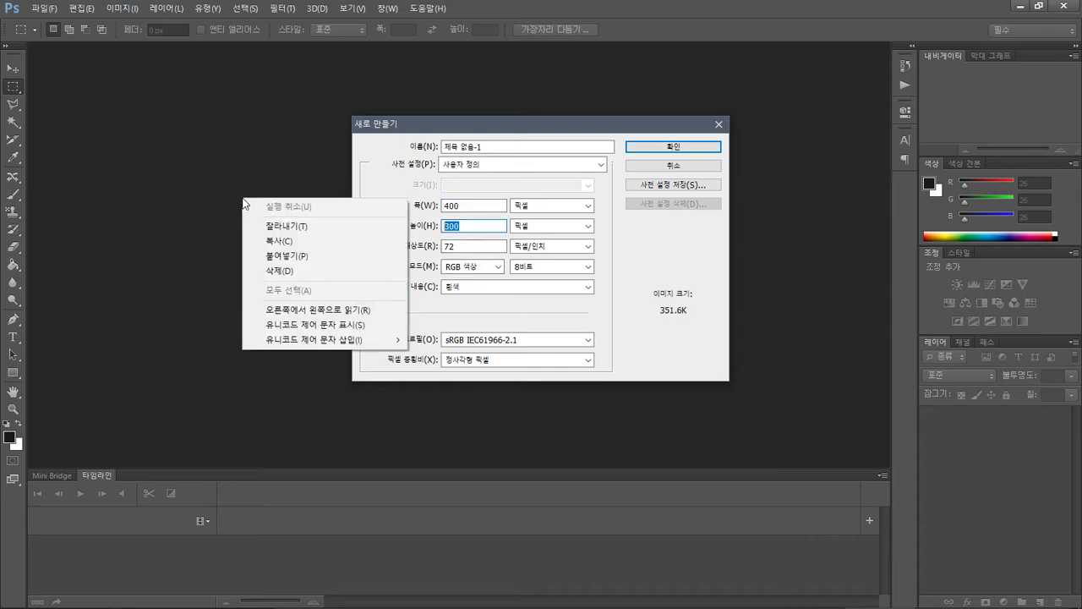
key(Escape)
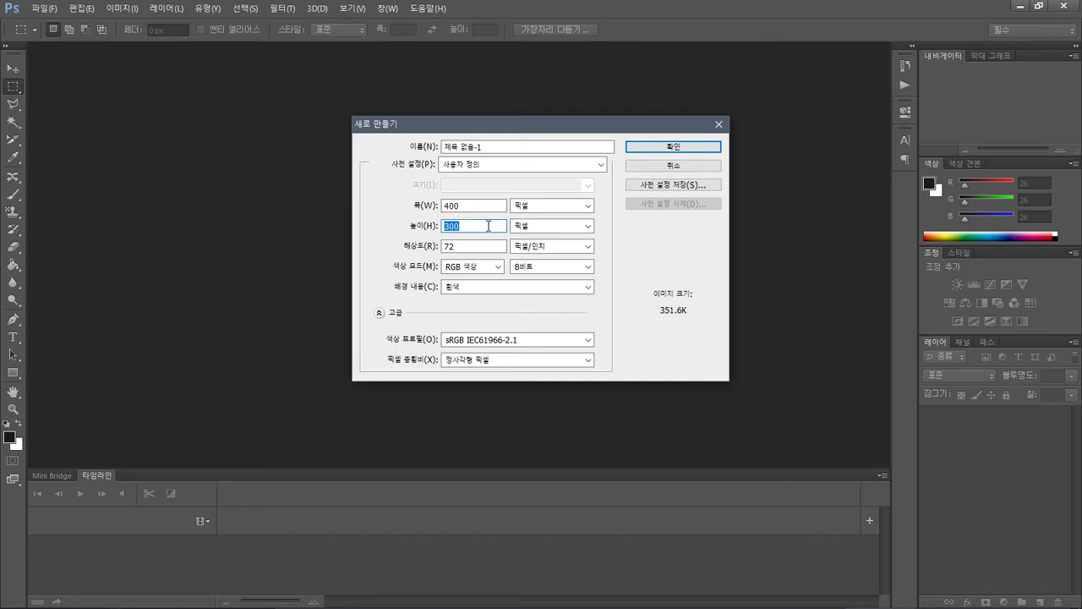
text(600)
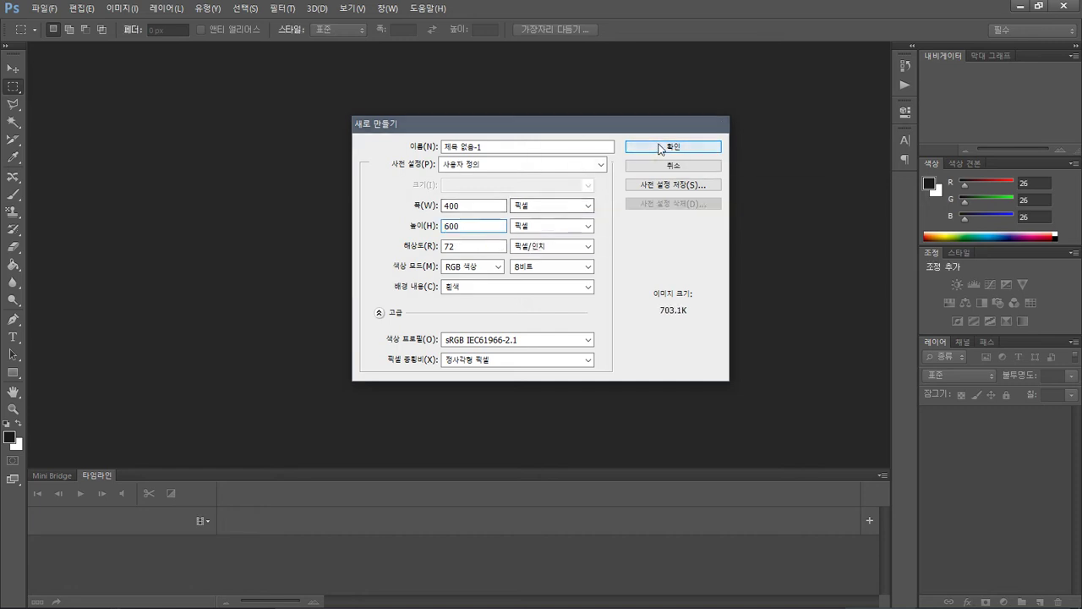
click(635, 145)
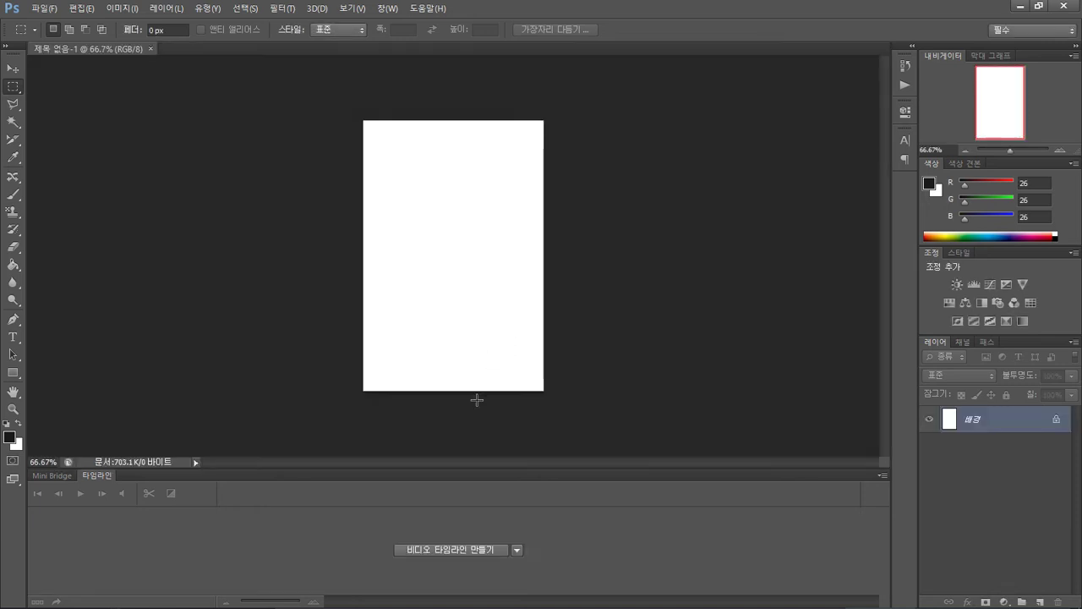
mouse_move(224, 597)
click(154, 600)
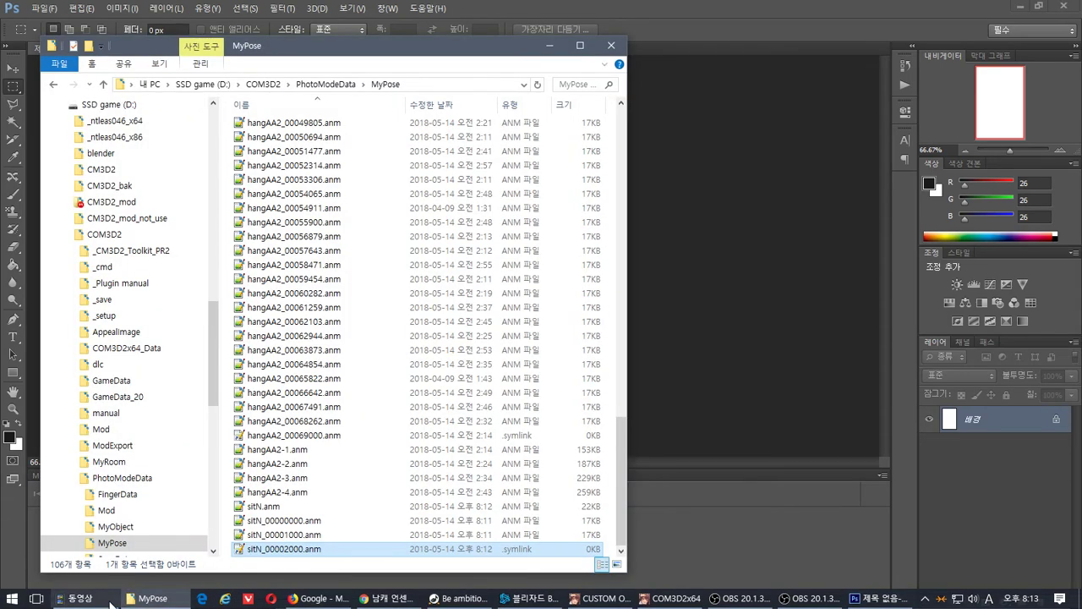
click(81, 598)
double_click(570, 497)
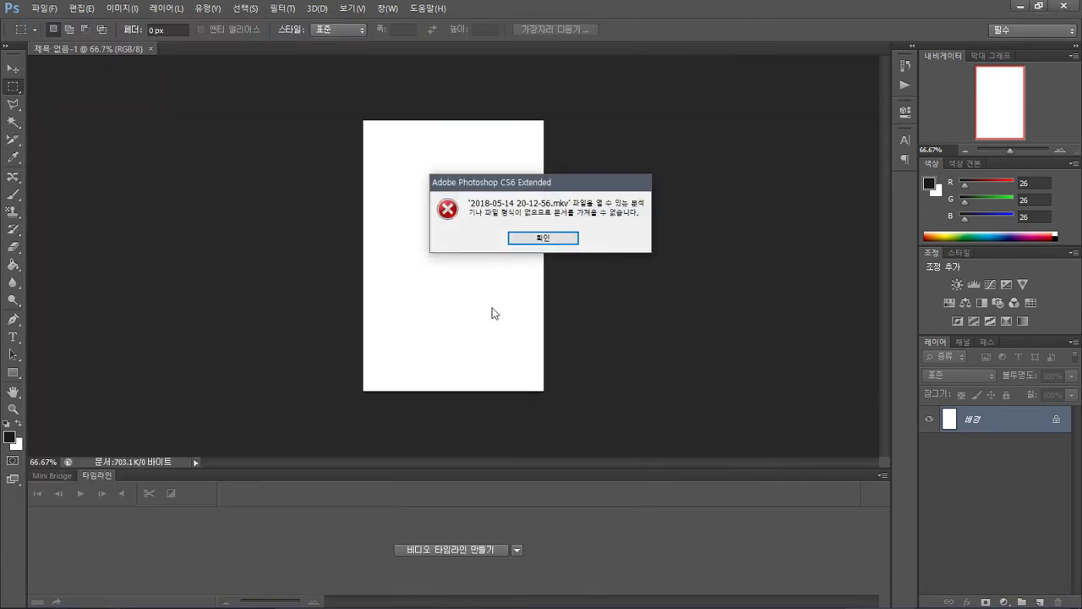
click(543, 238)
mouse_move(169, 604)
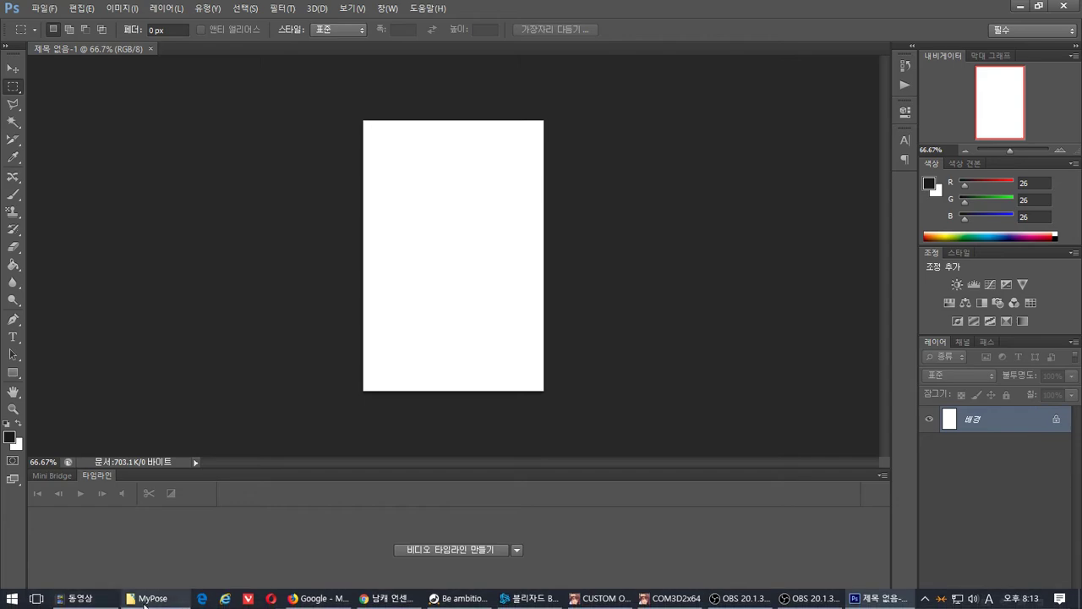
click(99, 600)
drag(456, 34, 334, 34)
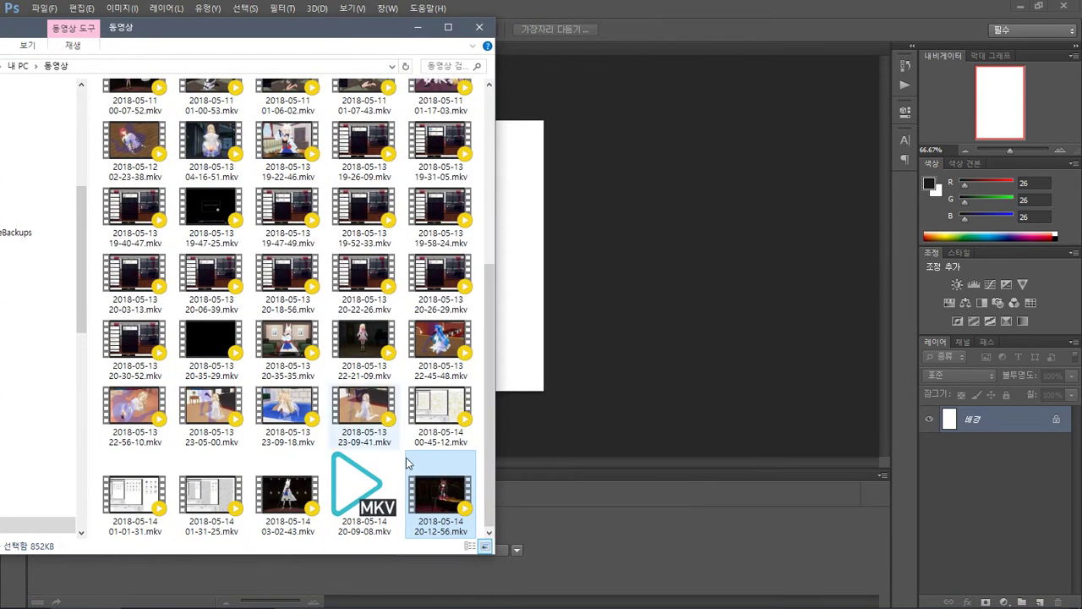
drag(436, 511, 508, 326)
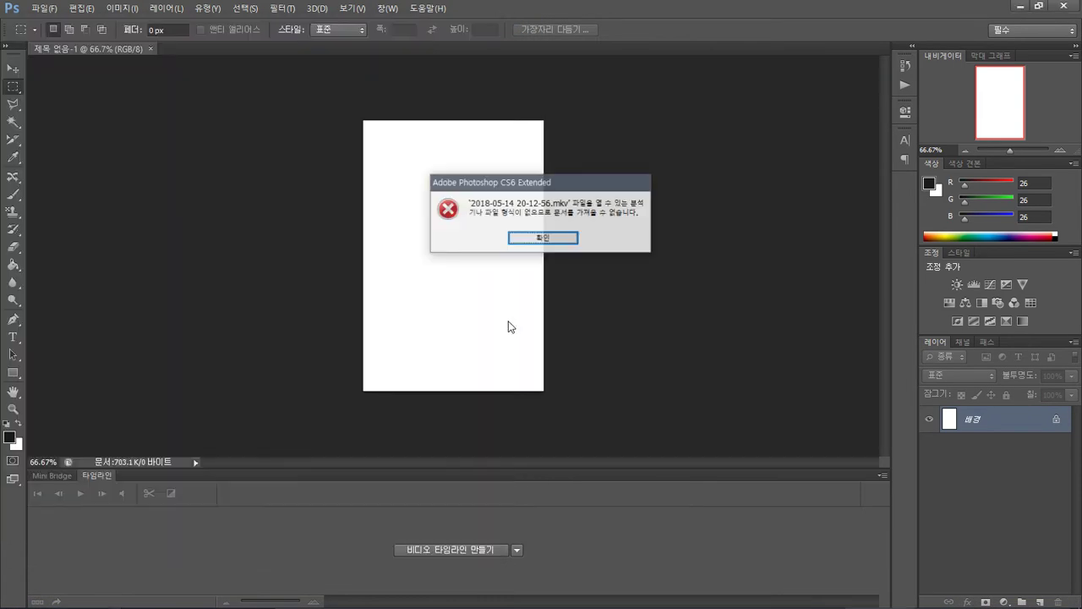
click(542, 238)
Step: Switch to OBS and set the recording format to mov in the output settings
click(884, 599)
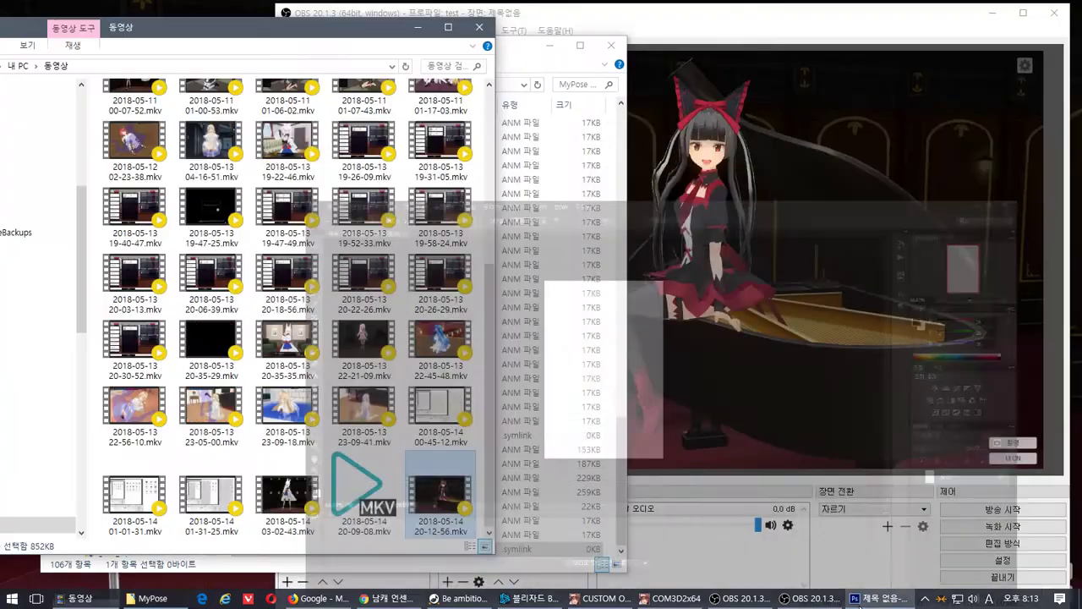
click(981, 560)
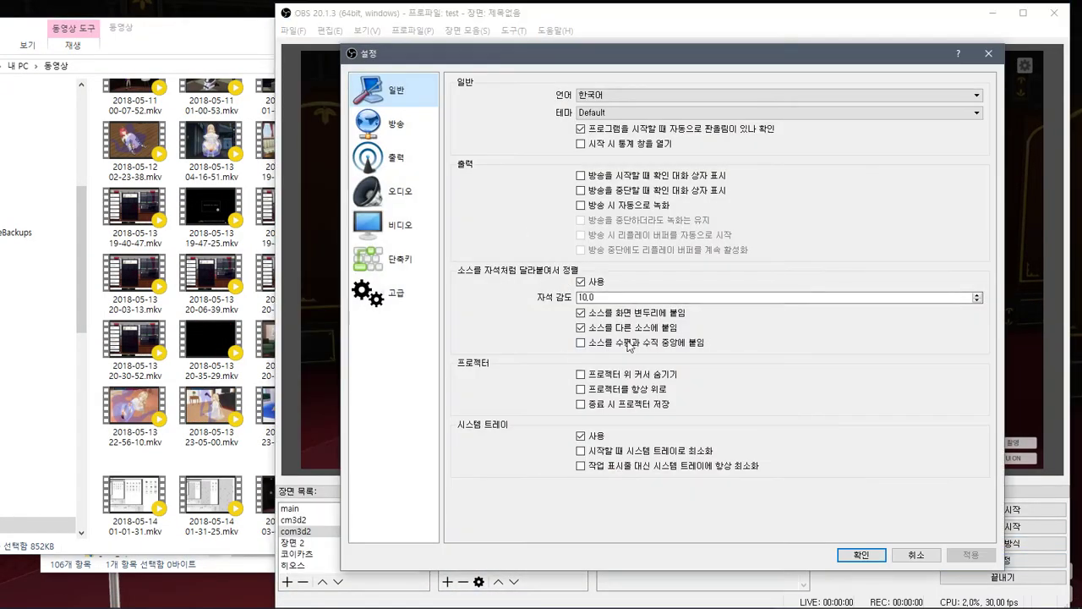
click(404, 226)
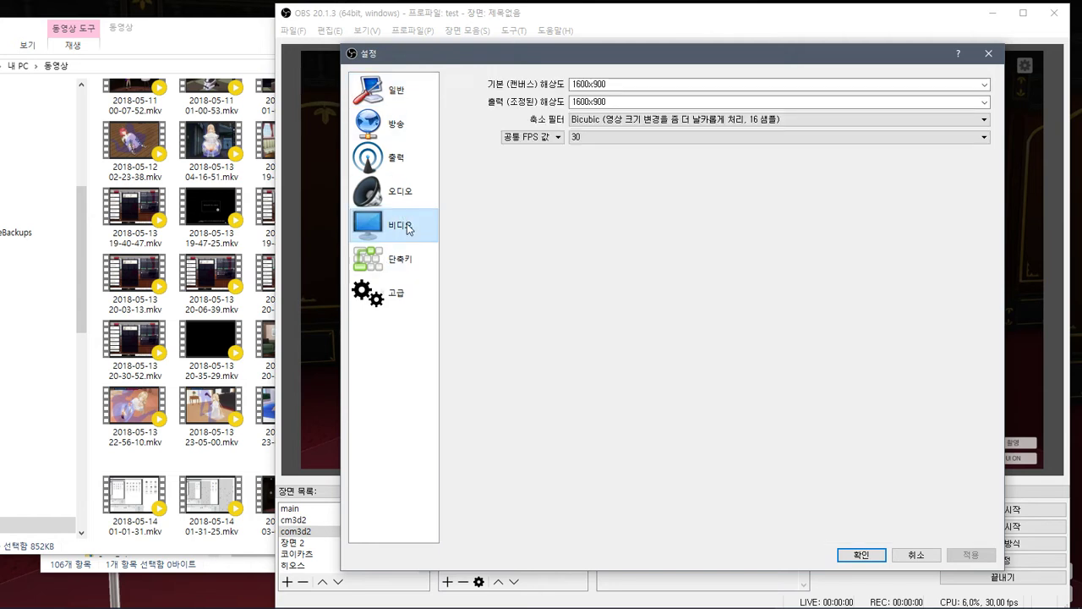
click(410, 168)
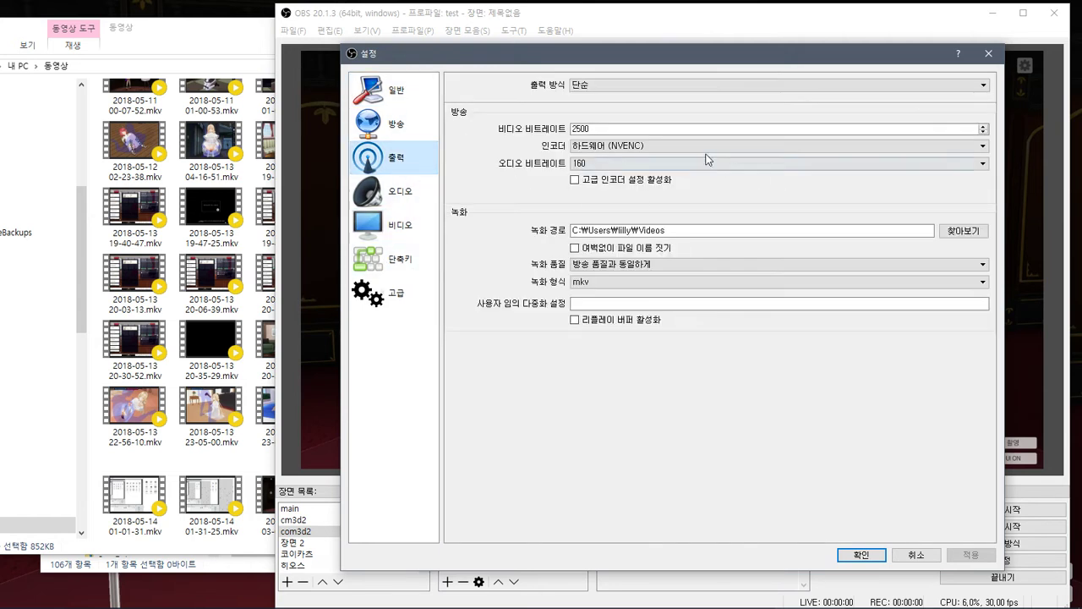
click(603, 282)
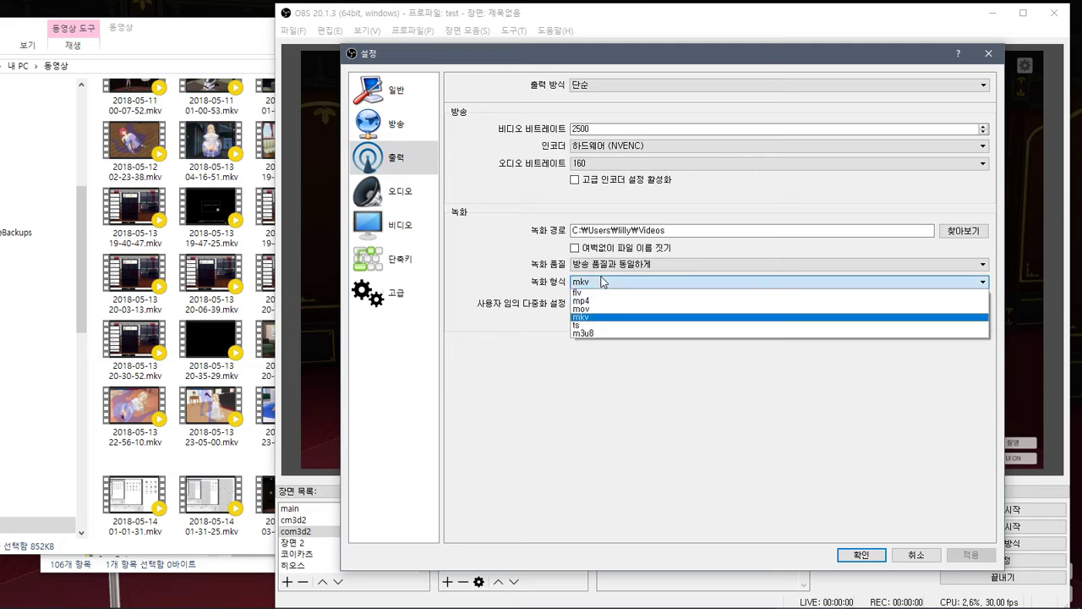
click(605, 301)
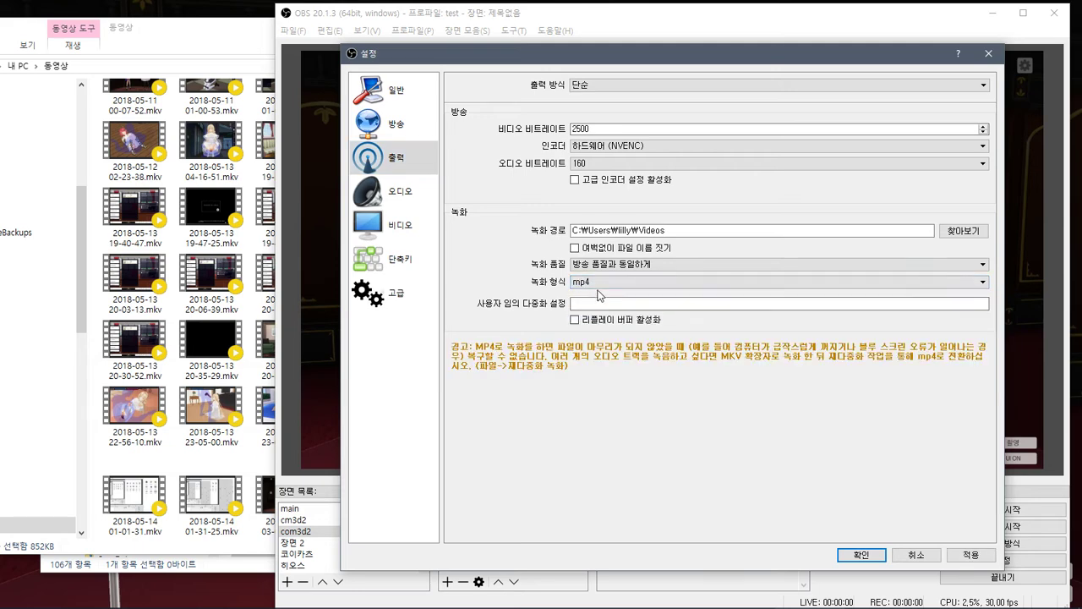
click(598, 283)
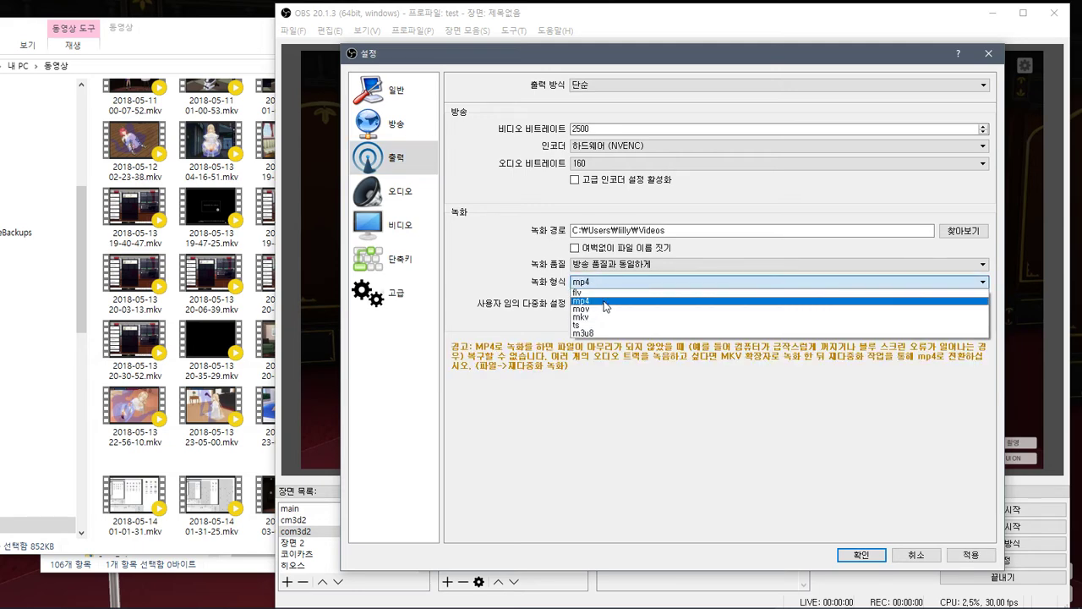
click(600, 309)
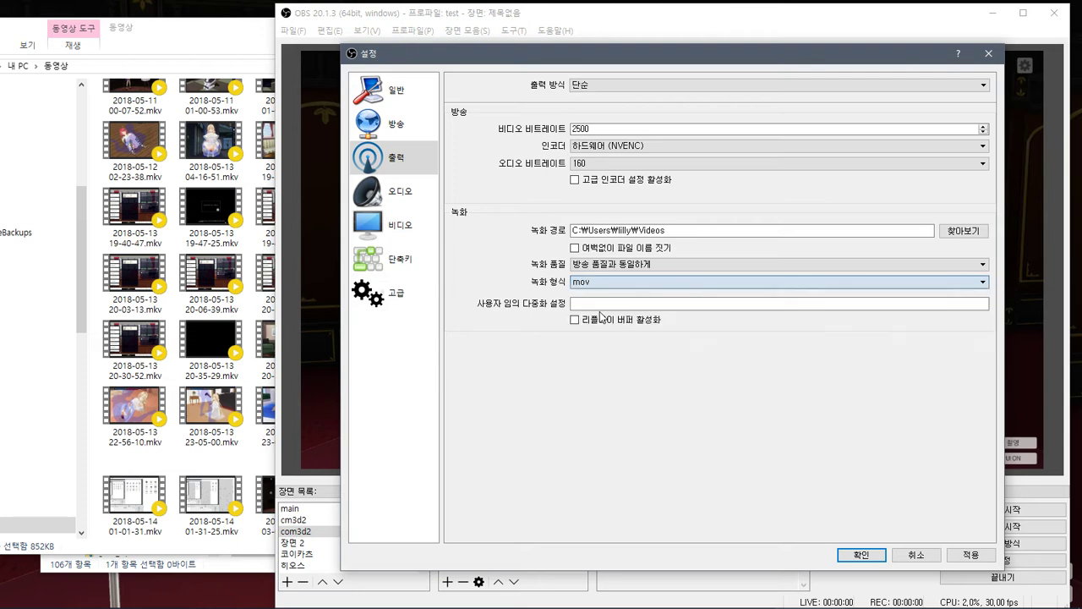
click(861, 557)
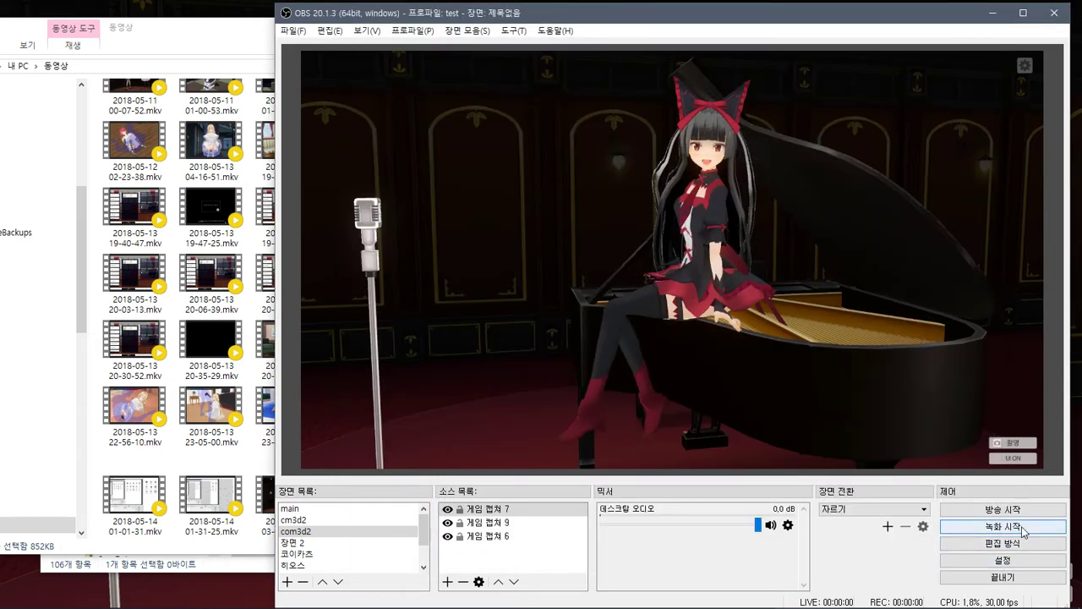
click(1021, 528)
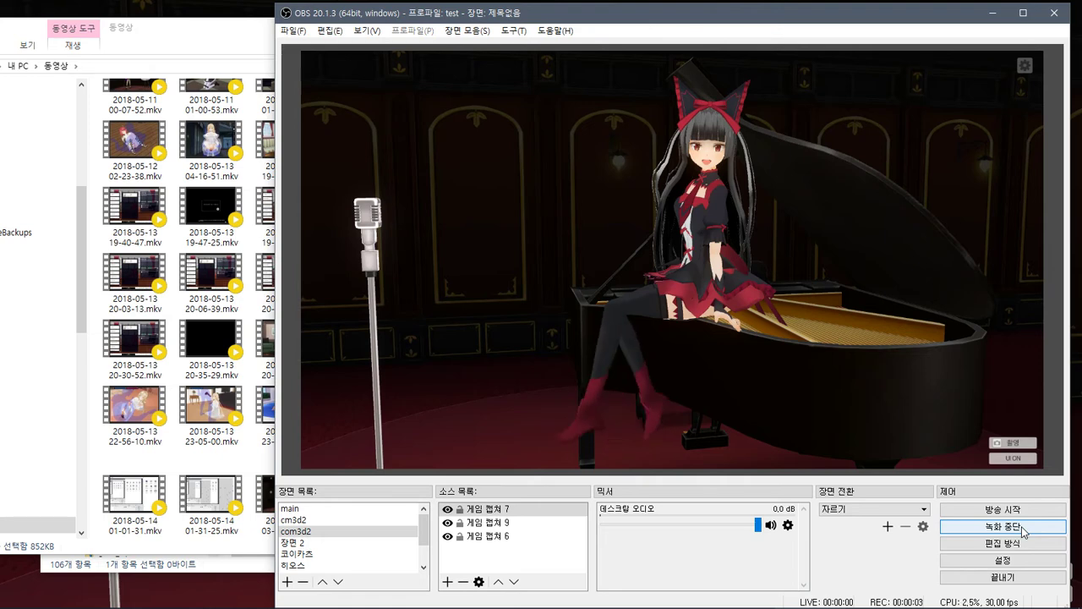
click(1021, 528)
click(212, 499)
scroll(295, 338, down, 2)
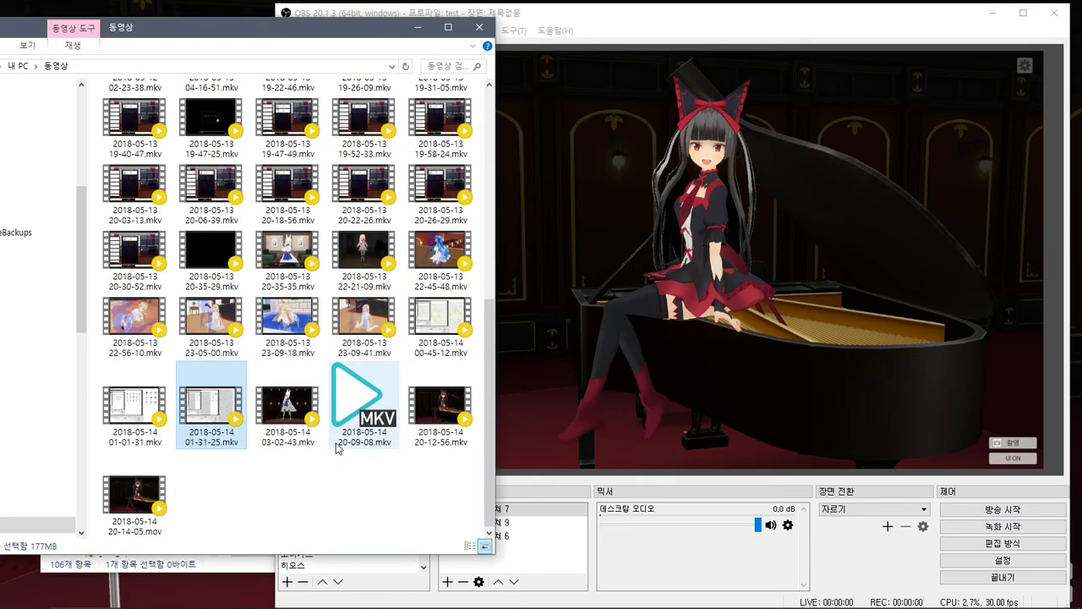
click(429, 435)
key(Delete)
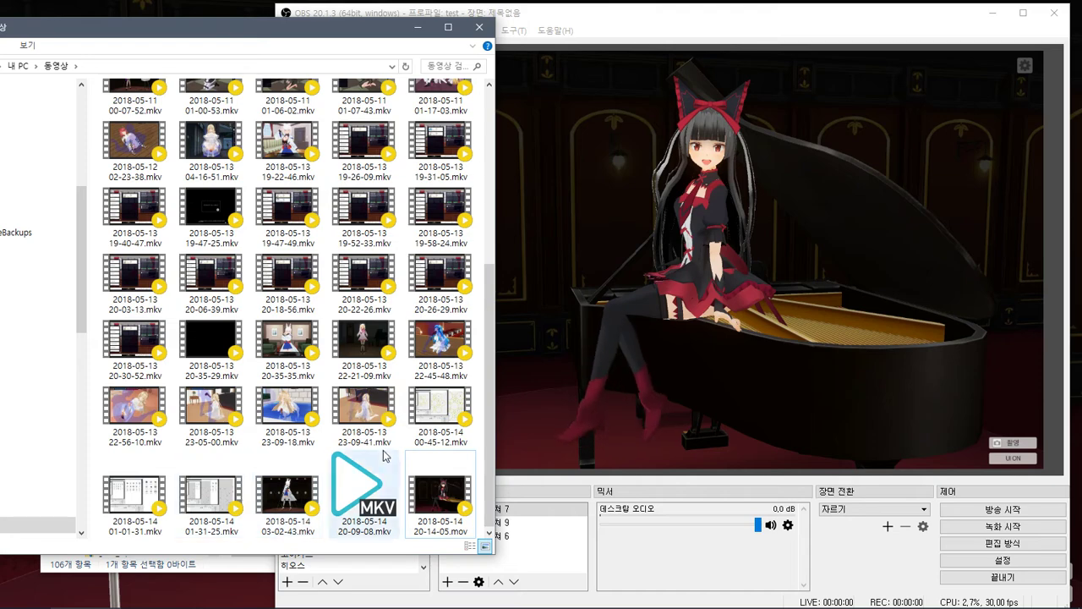
key(alt+Tab)
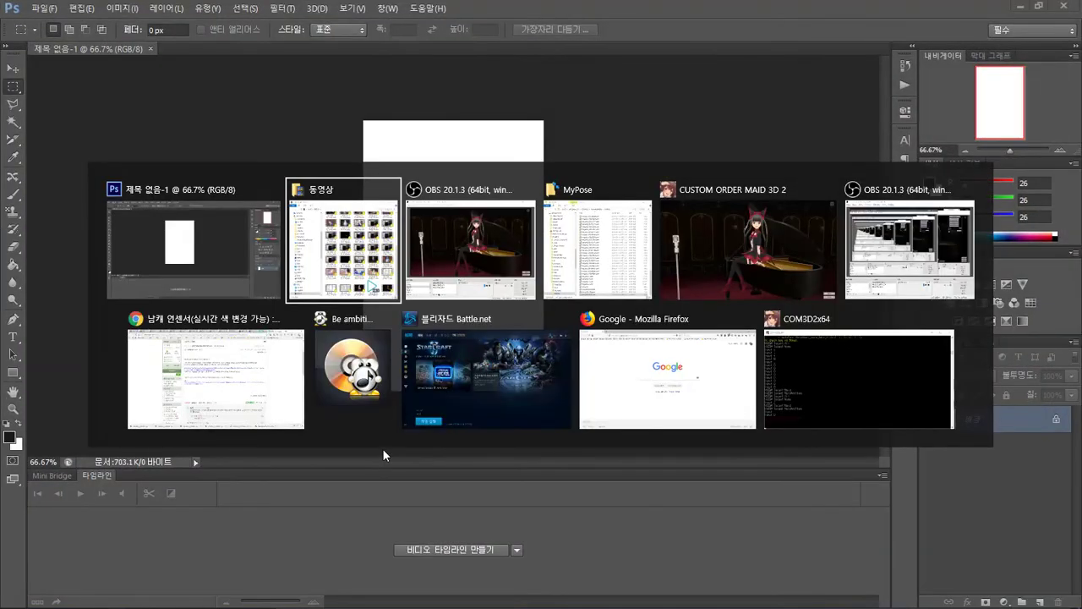
click(362, 251)
drag(437, 498, 513, 319)
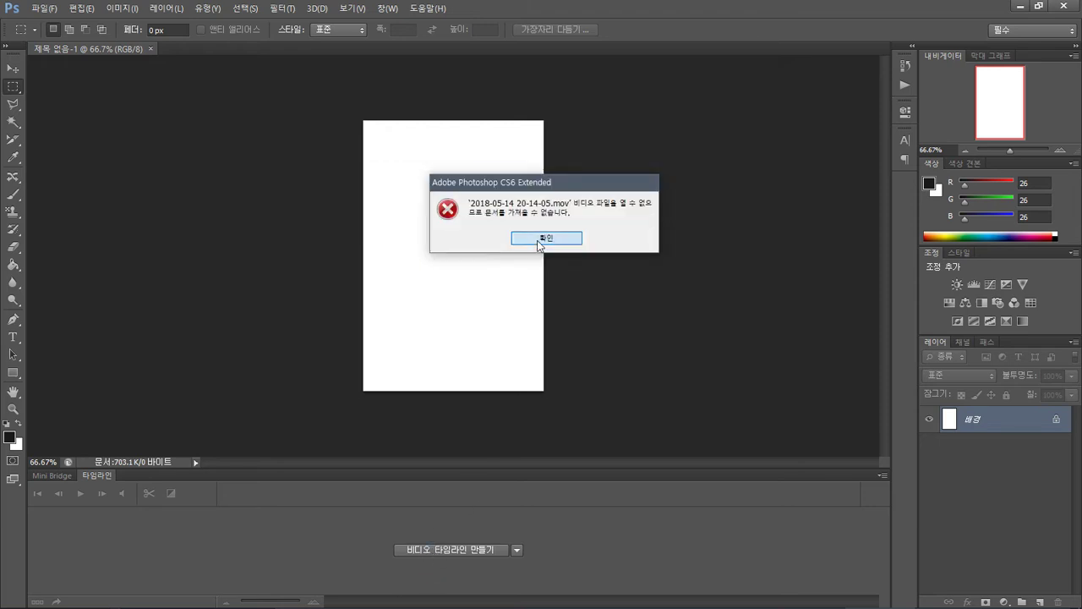
click(540, 242)
key(alt+Tab)
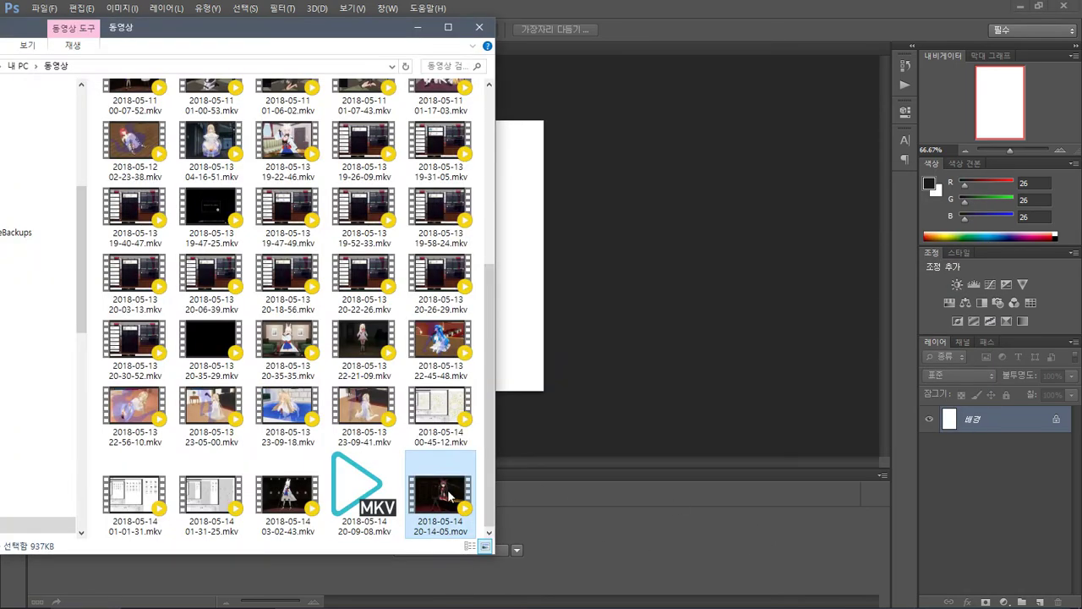
key(super)
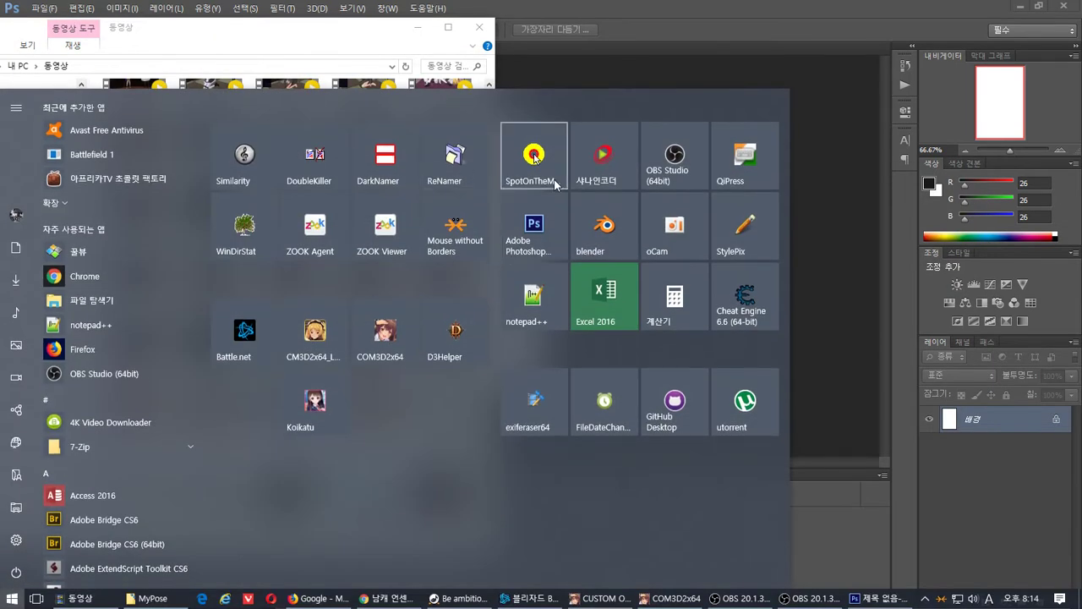
click(603, 154)
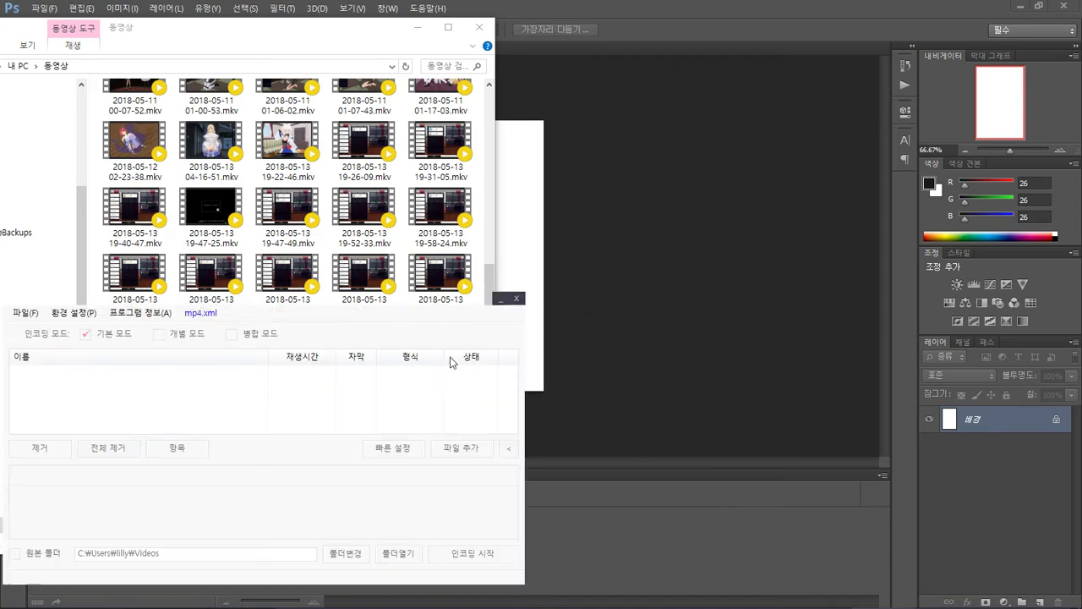
drag(784, 175, 792, 148)
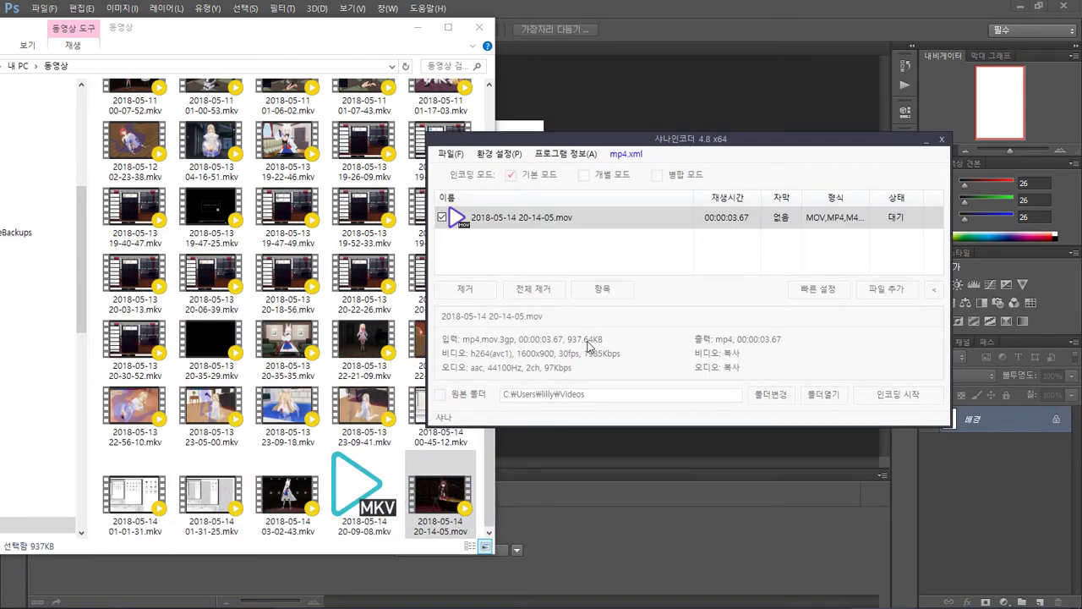
right_click(530, 223)
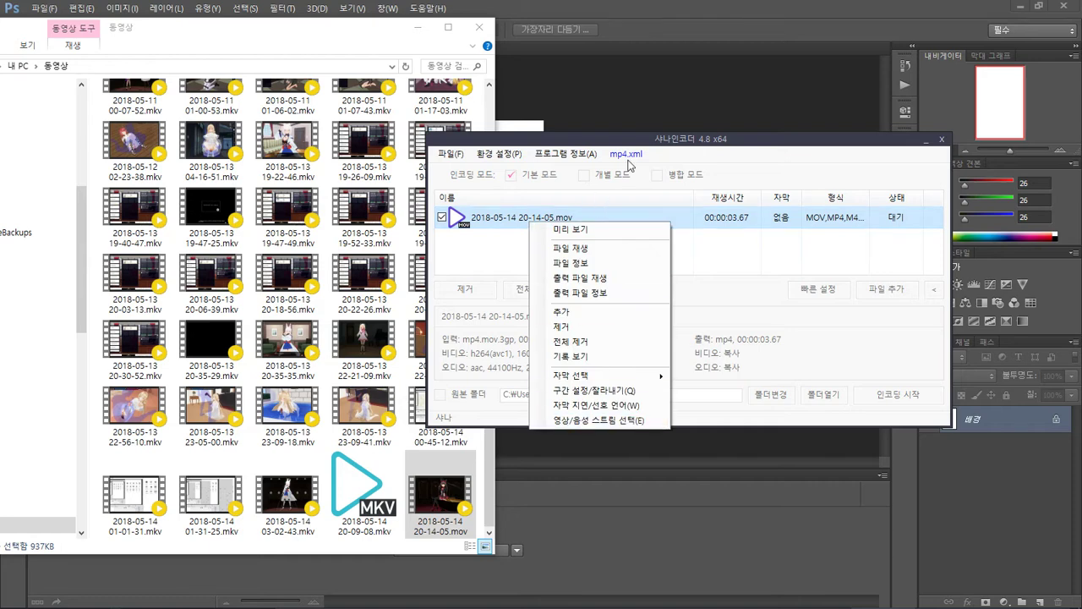
click(713, 258)
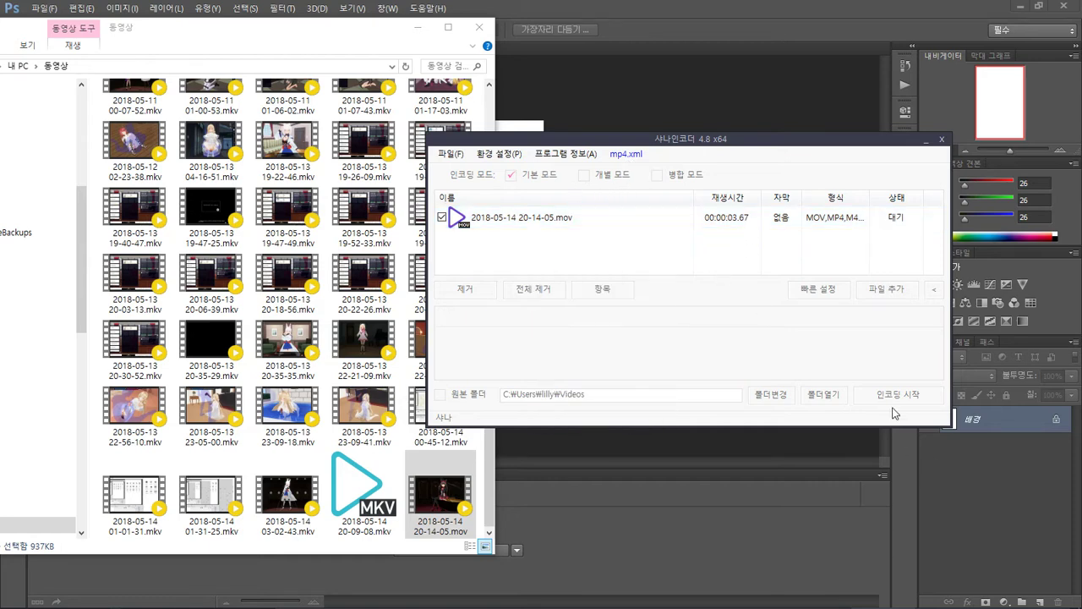
click(889, 396)
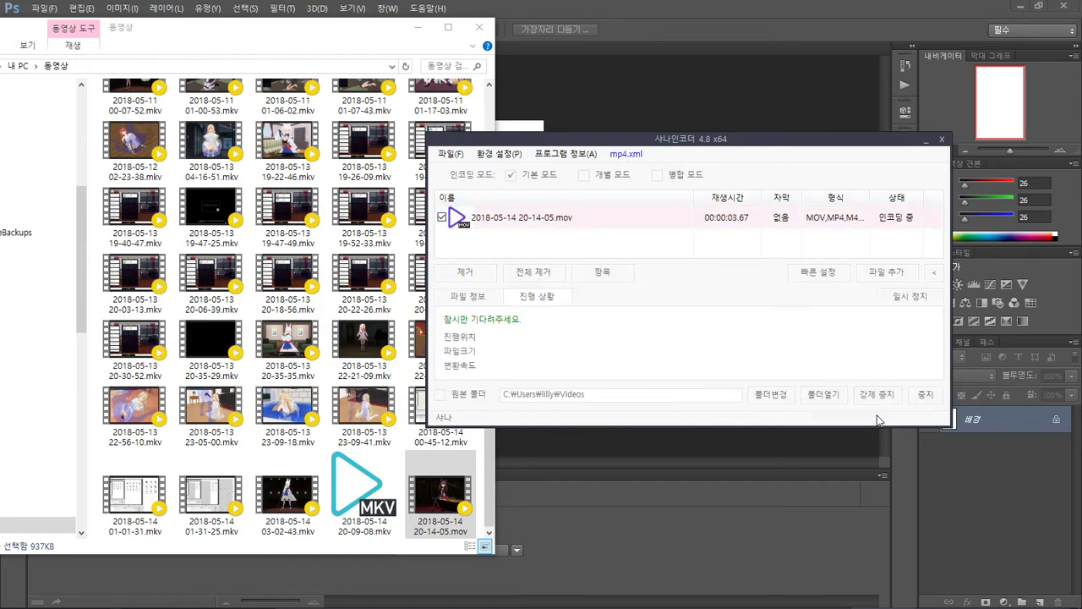
click(941, 139)
Step: Place the converted clip in the Photoshop document, scaled to about 69% so it fills the canvas with the seated character in view
drag(135, 494, 520, 275)
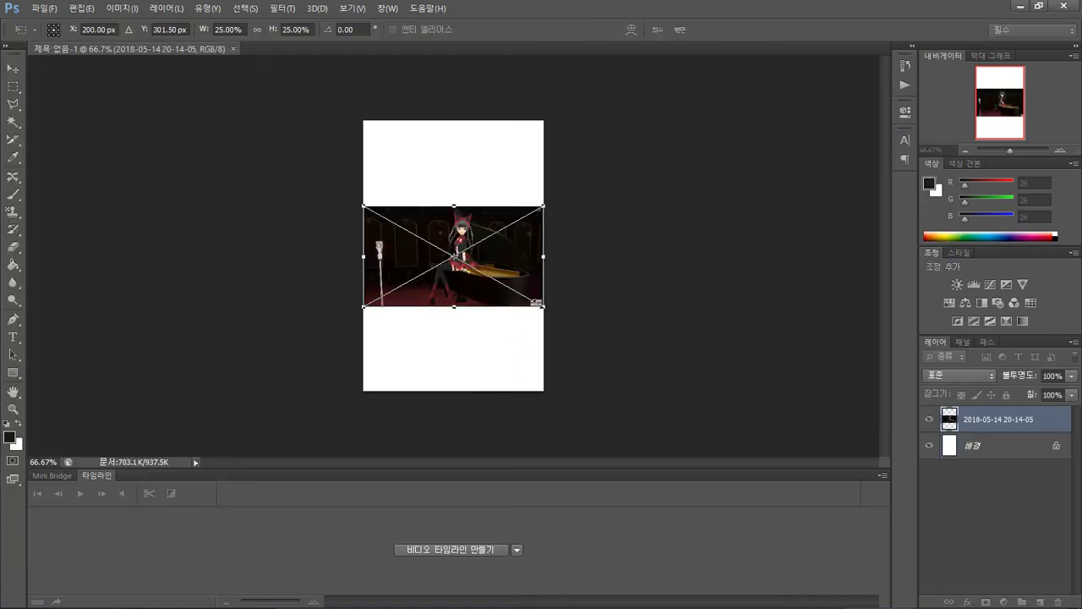
drag(685, 432, 677, 414)
mouse_move(544, 307)
mouse_down()
mouse_move(652, 391)
mouse_move(549, 302)
mouse_up()
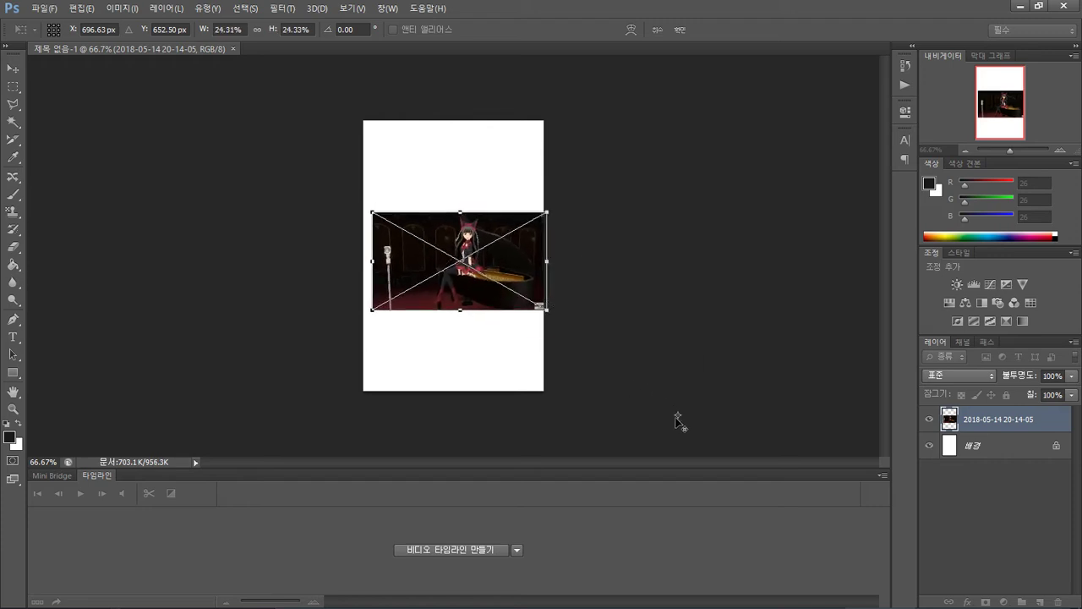
drag(677, 420, 462, 272)
drag(548, 312, 702, 413)
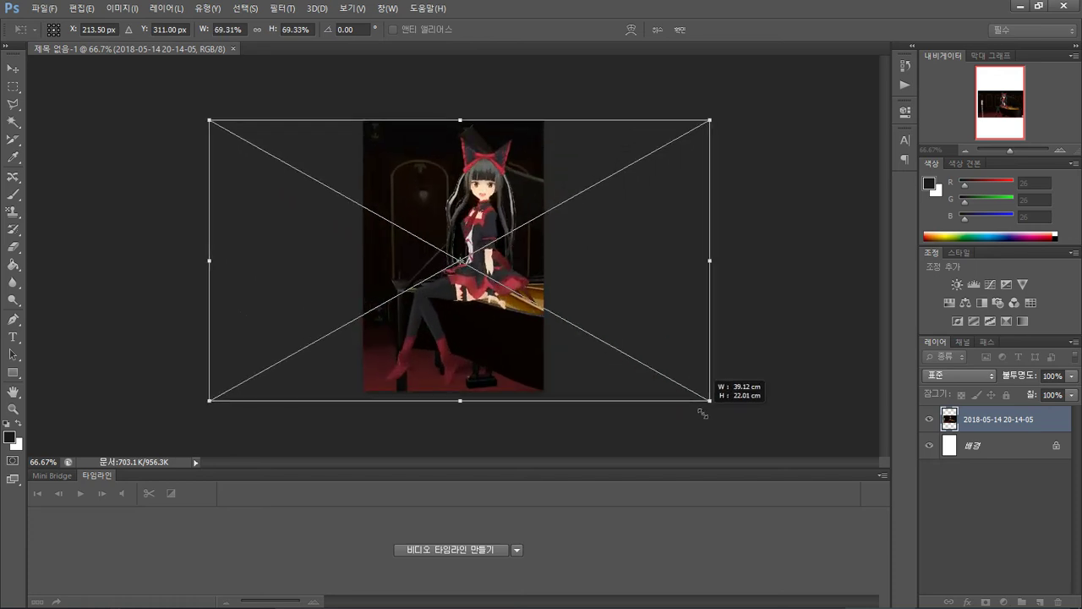
drag(554, 318, 545, 318)
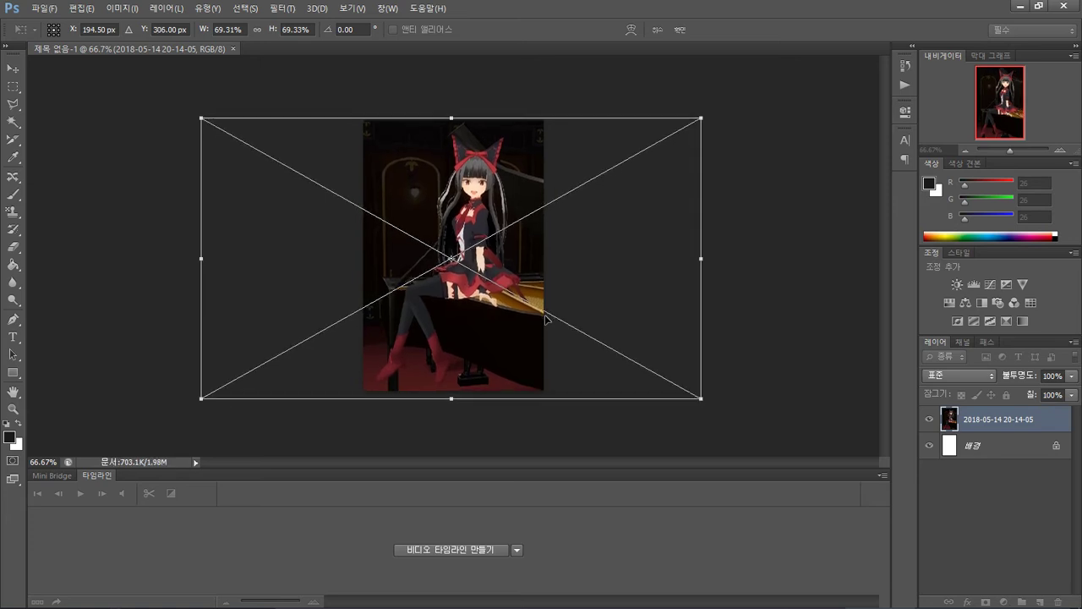
key(Return)
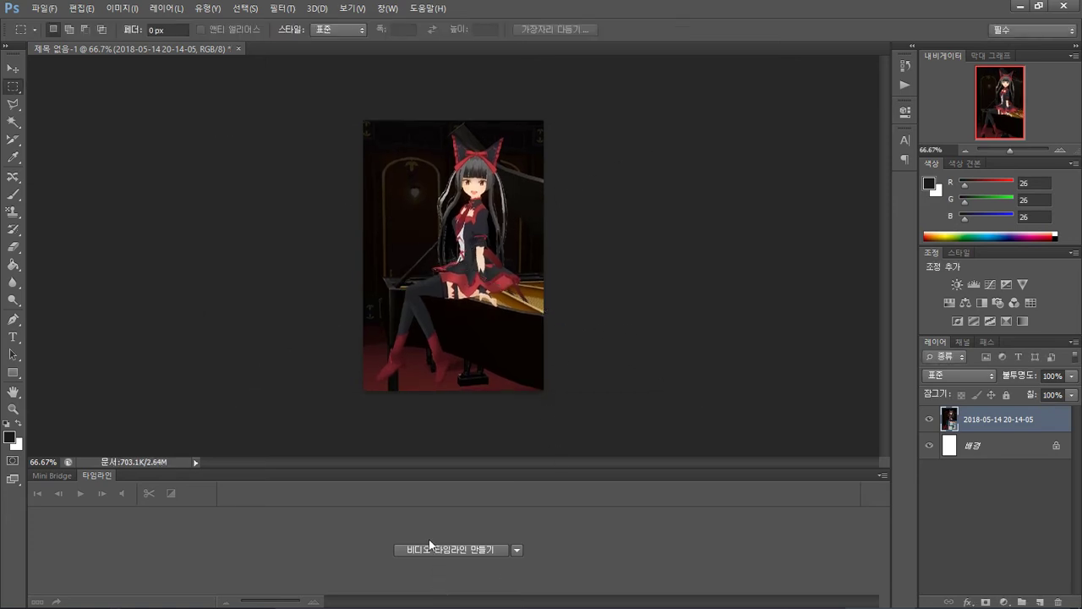
Step: Create a video timeline for the placed clip and check the timeline frame rate setting
click(431, 545)
click(883, 474)
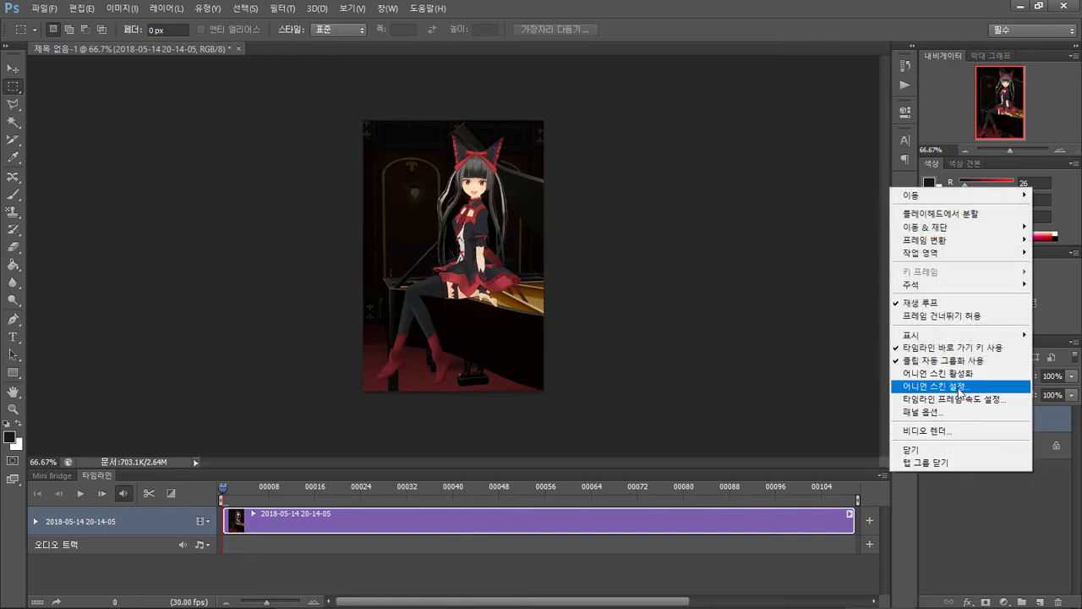
click(953, 398)
click(664, 220)
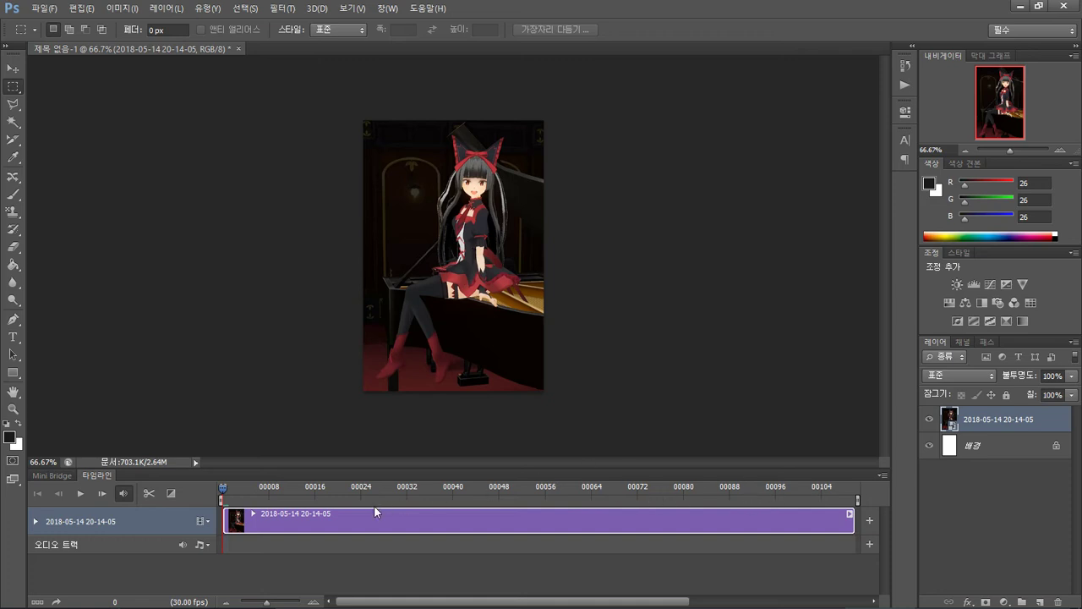
Step: Shorten the timeline work area to end at frame 60 and preview the animation
click(568, 484)
drag(858, 499, 573, 473)
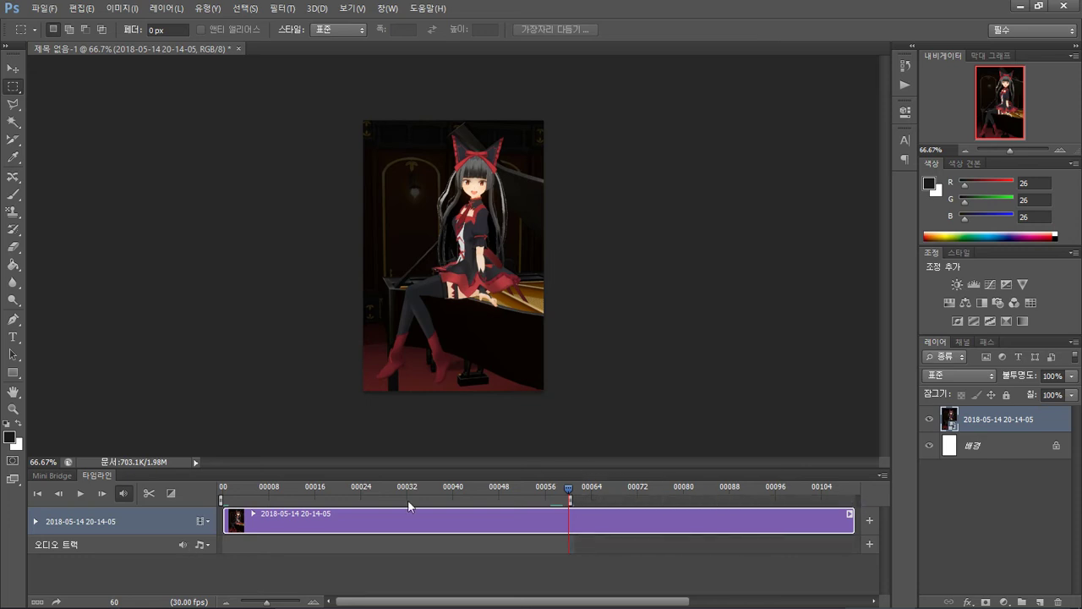
click(541, 489)
click(83, 494)
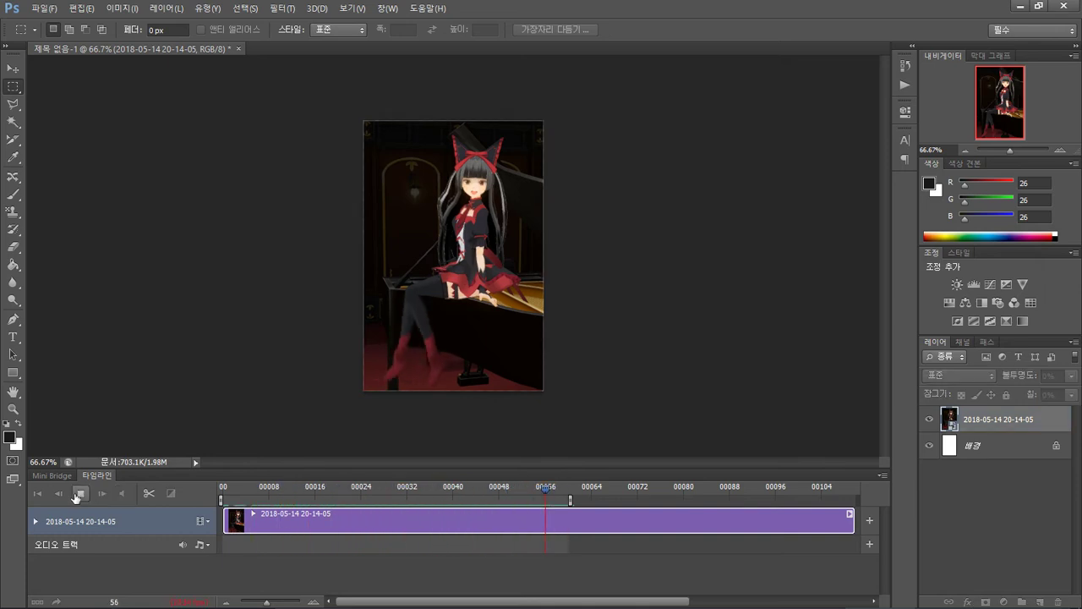
click(80, 494)
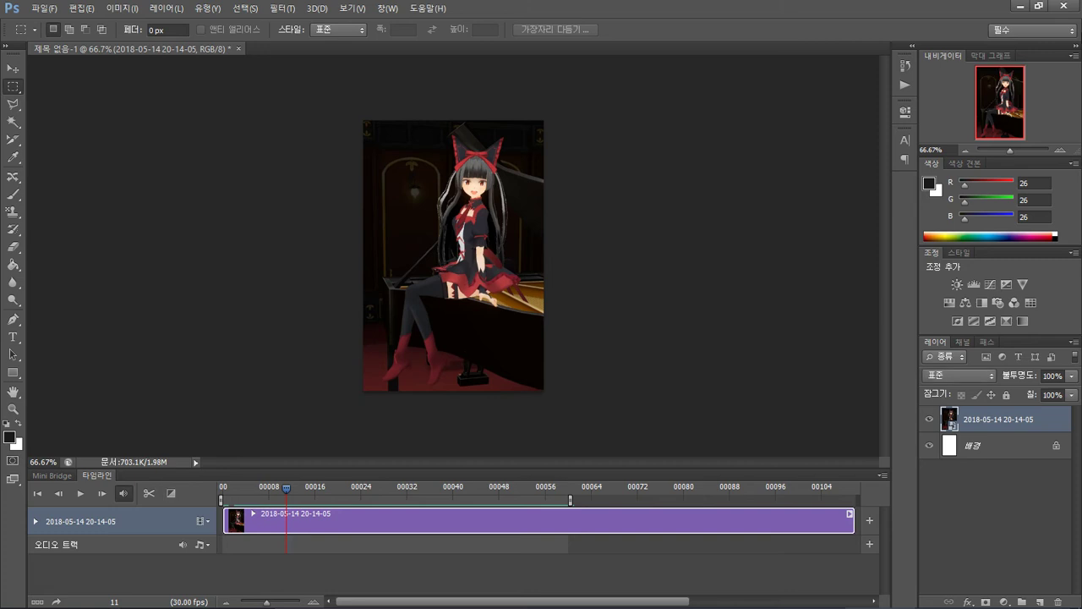
Step: Add a Hue/Saturation adjustment layer above the clip with the hue set to -180
click(1067, 149)
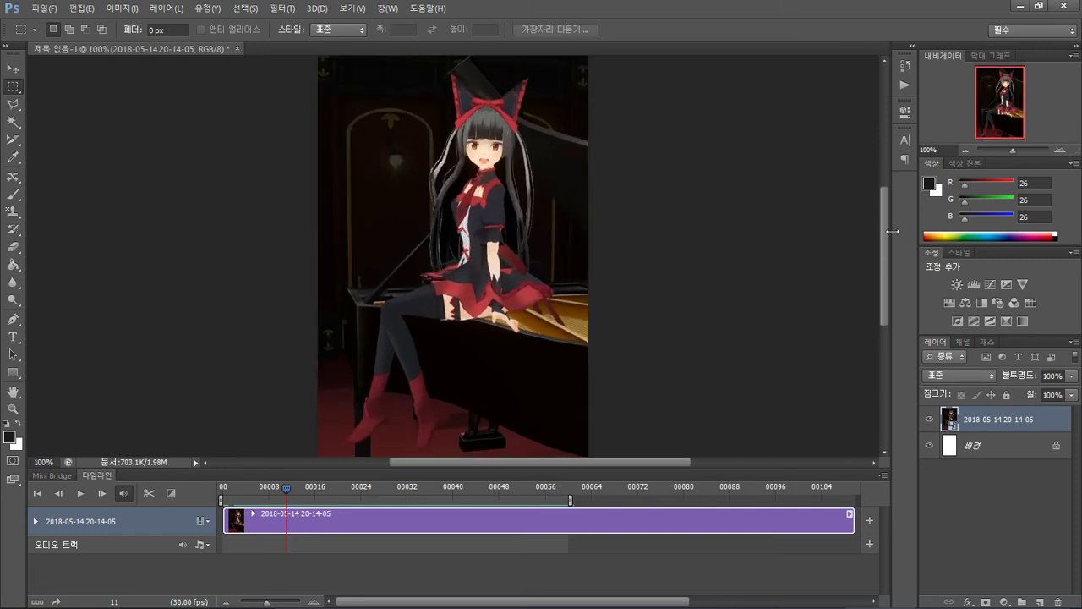
drag(885, 231, 884, 245)
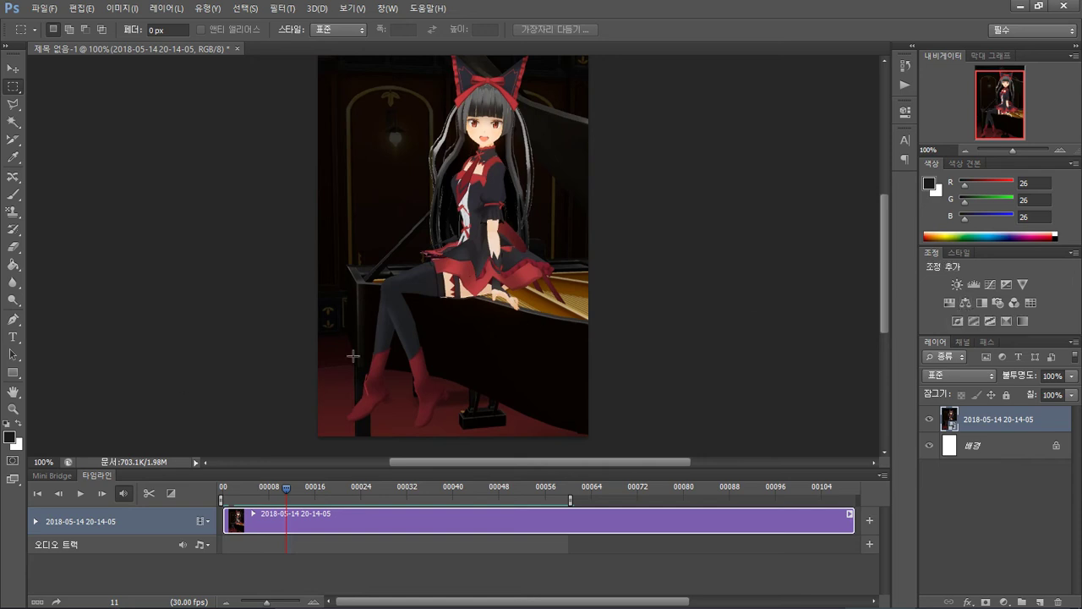
click(965, 303)
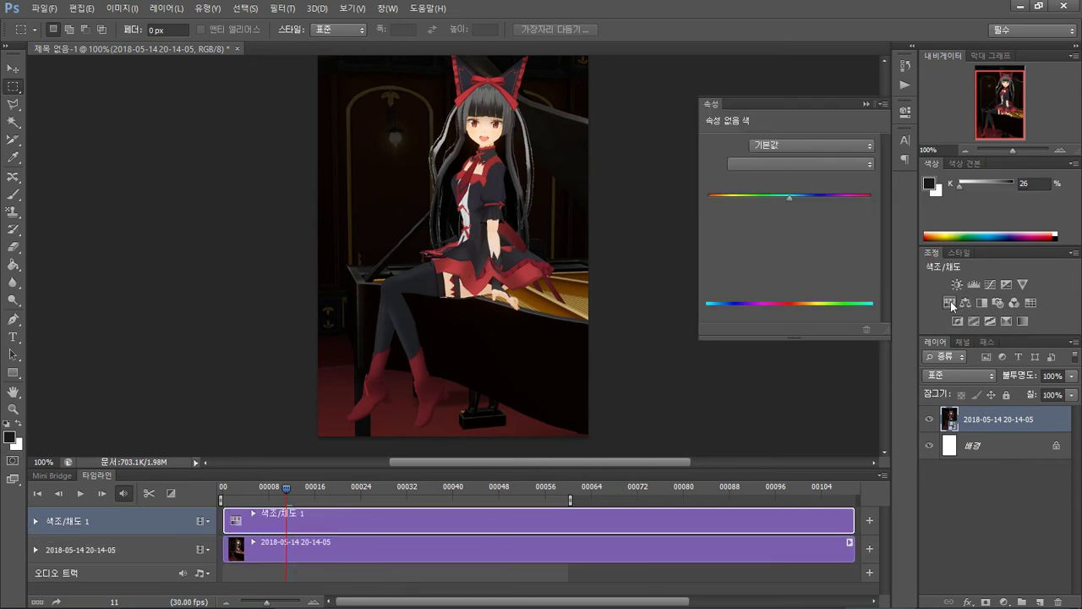
drag(787, 203, 713, 199)
drag(689, 195, 630, 200)
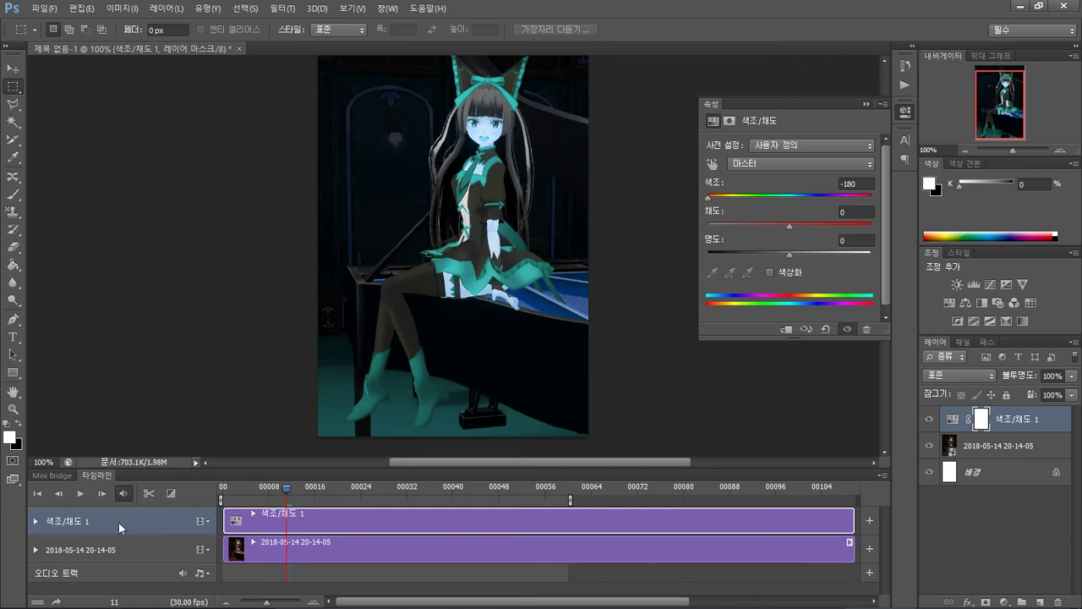
Step: Show the Hue/Saturation layer's animatable properties in an enlarged timeline and start opacity keyframing at frame 0
click(35, 522)
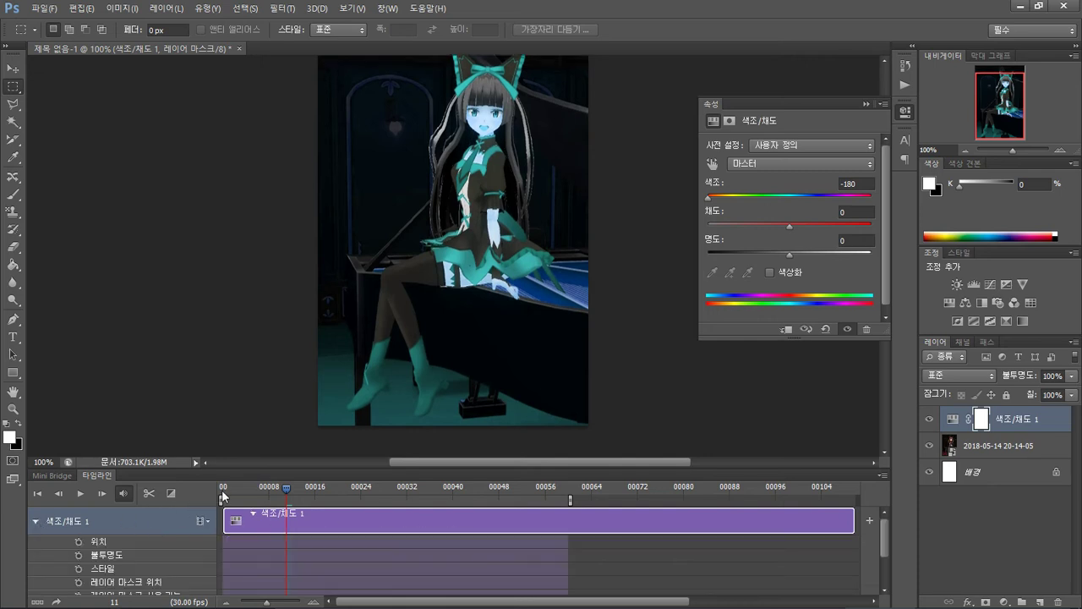
drag(220, 465, 220, 436)
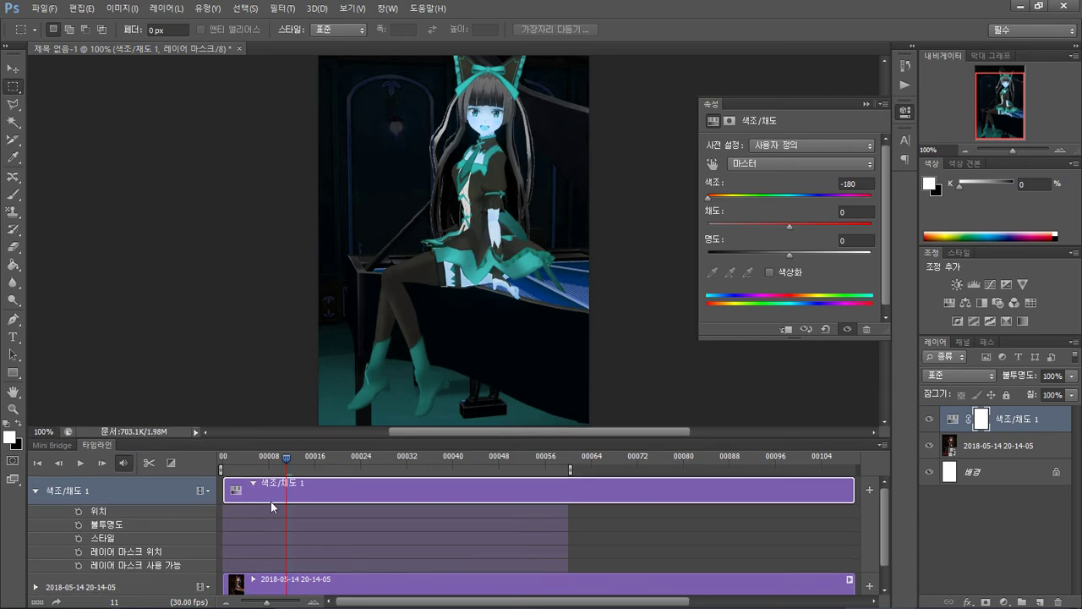
drag(285, 454, 203, 457)
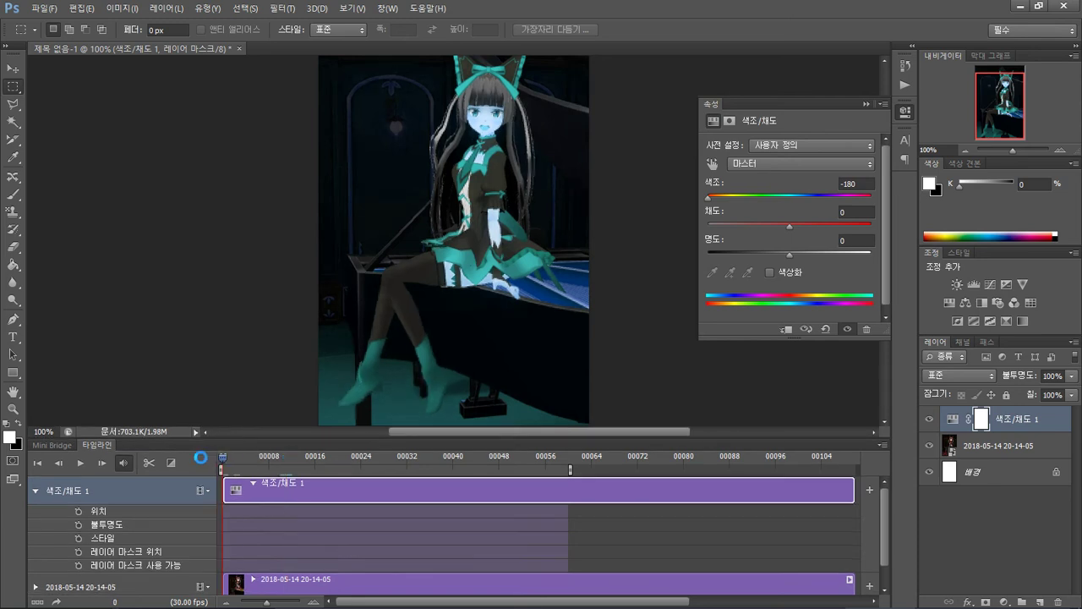
click(78, 524)
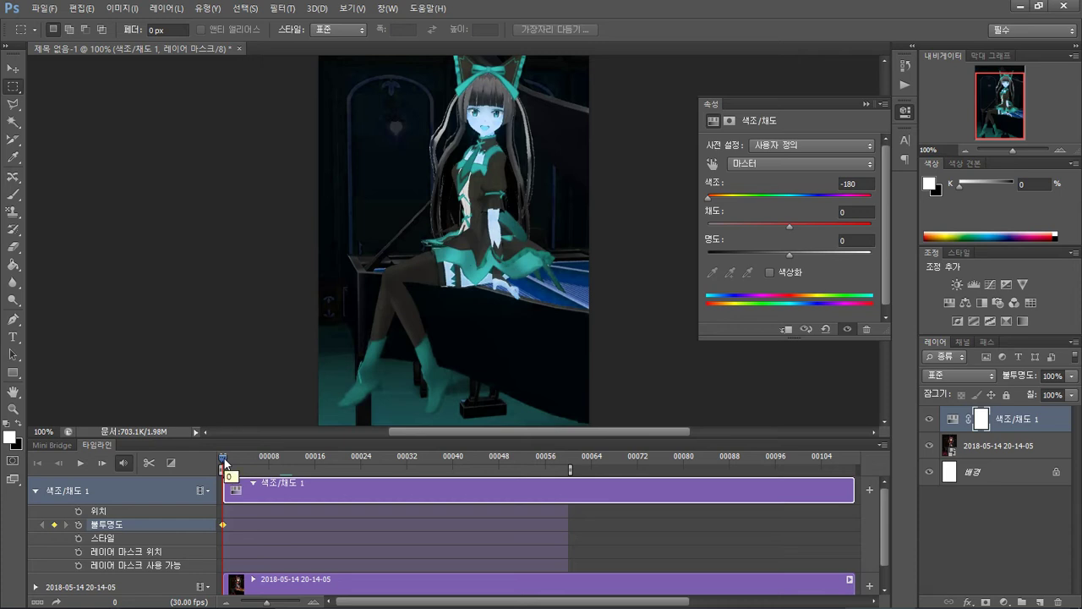
Step: Add opacity keyframes to the Hue/Saturation layer: 0% at frame 28 and 100% at frame 60
drag(225, 462, 383, 461)
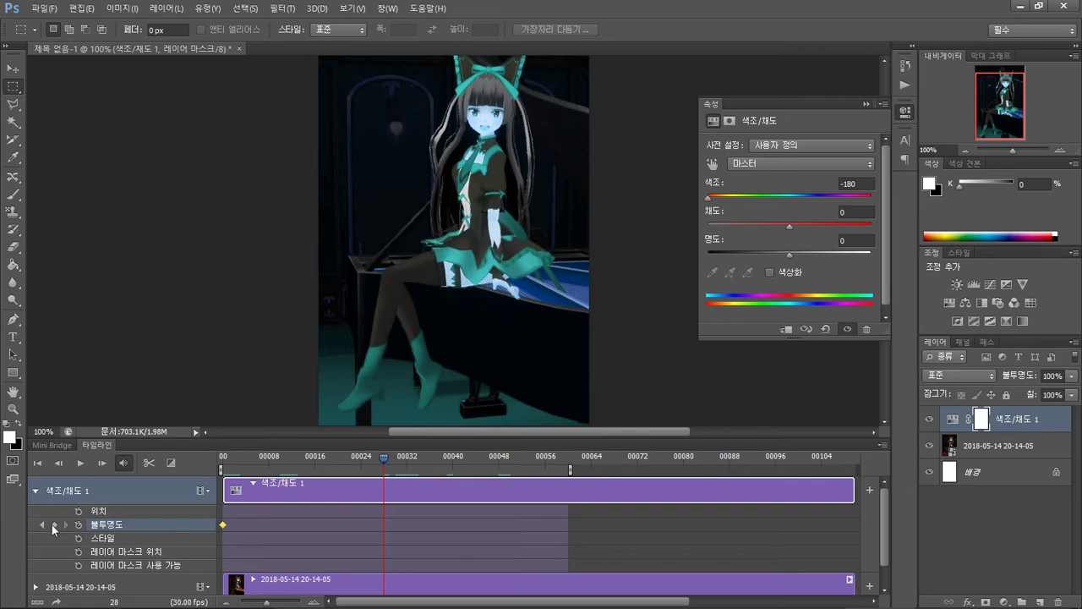
click(1071, 375)
drag(1052, 390, 961, 394)
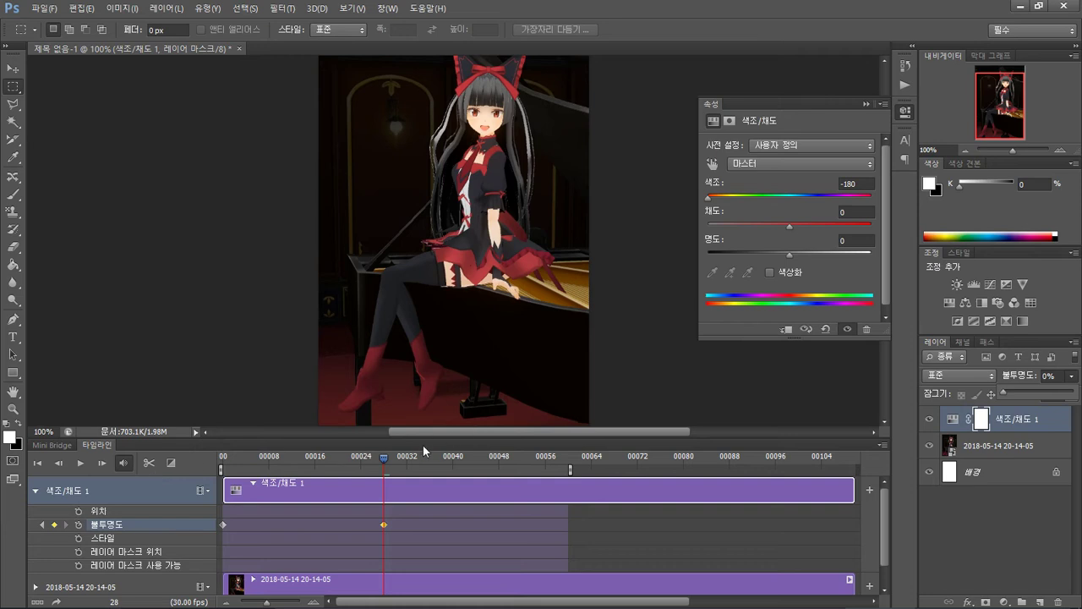
drag(387, 461, 568, 464)
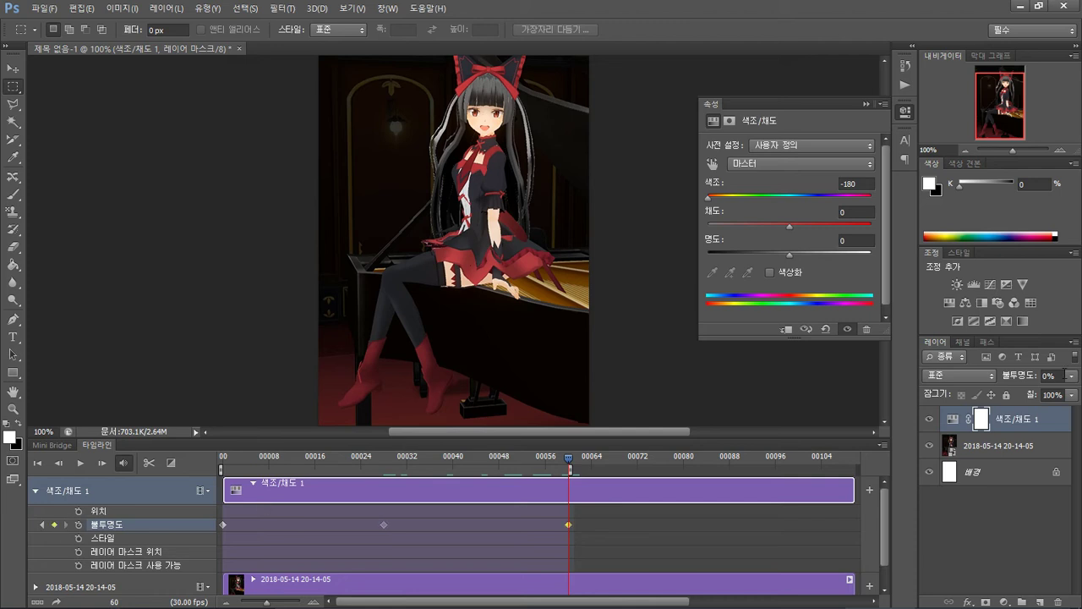
click(1072, 376)
drag(1007, 399, 1063, 394)
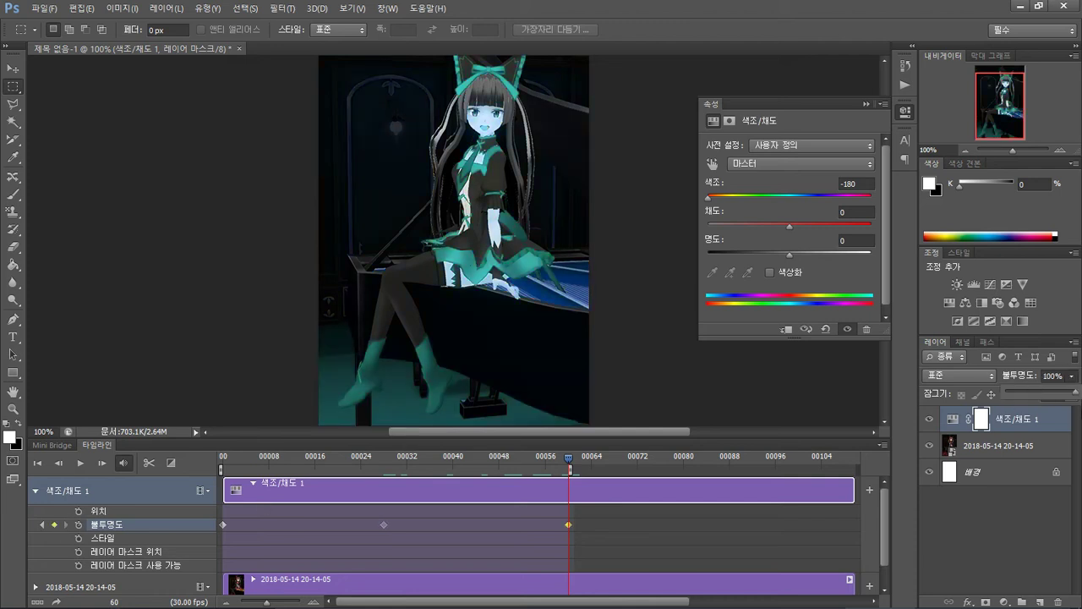
Step: Preview the opacity fade of the colour adjustment and inspect its middle keyframe at frame 28
click(81, 464)
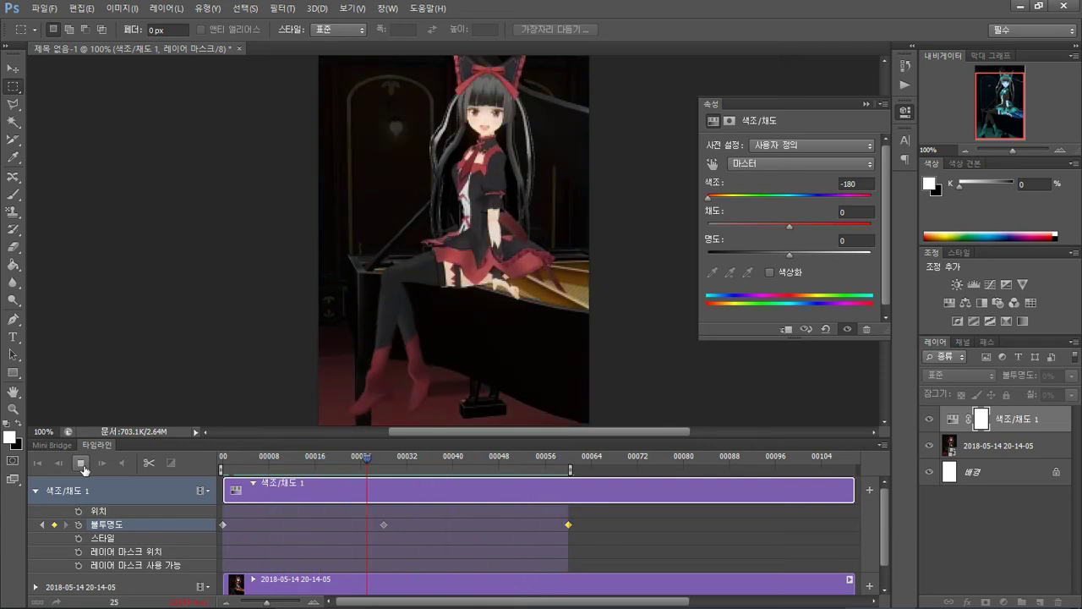
click(82, 464)
click(383, 524)
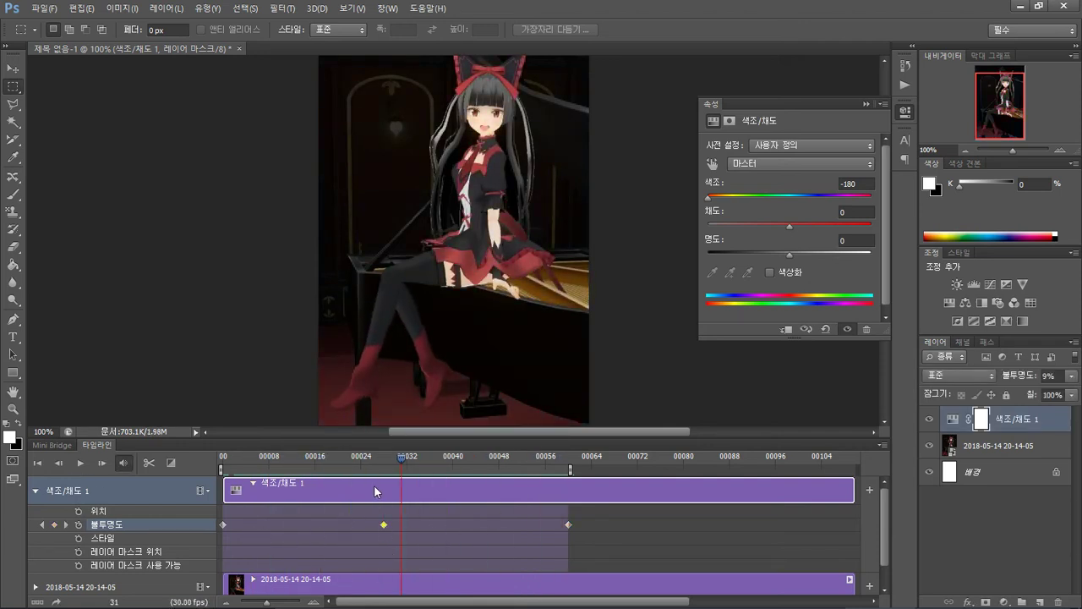
click(384, 459)
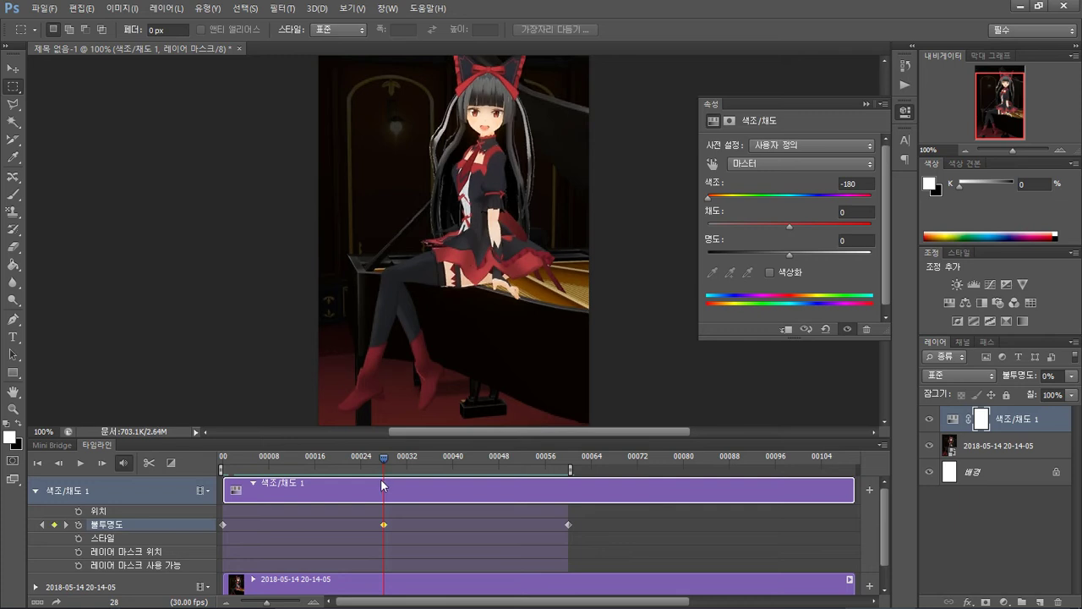
click(80, 463)
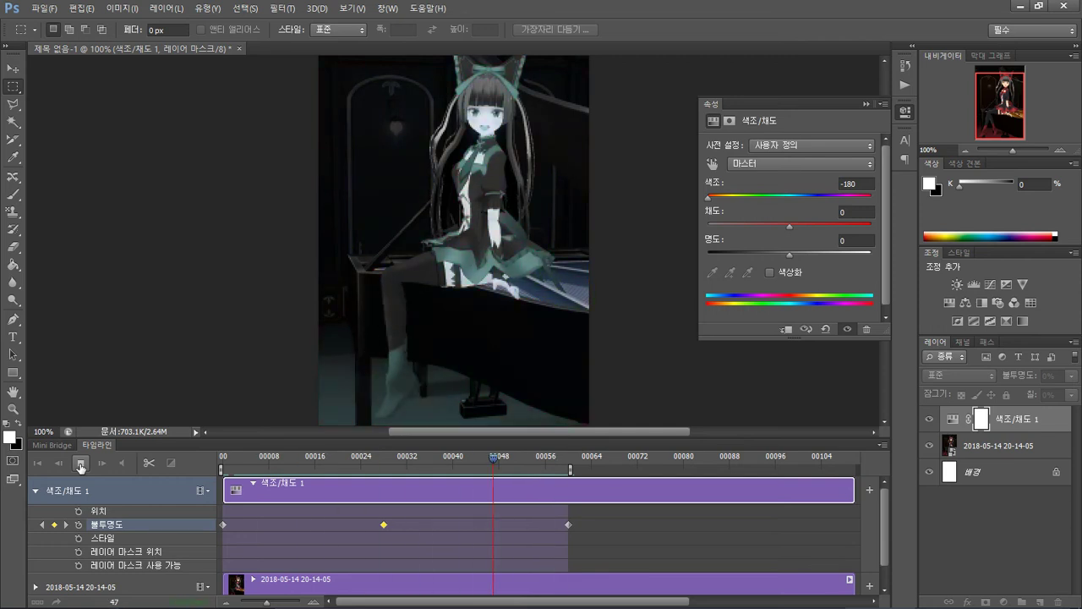
click(80, 463)
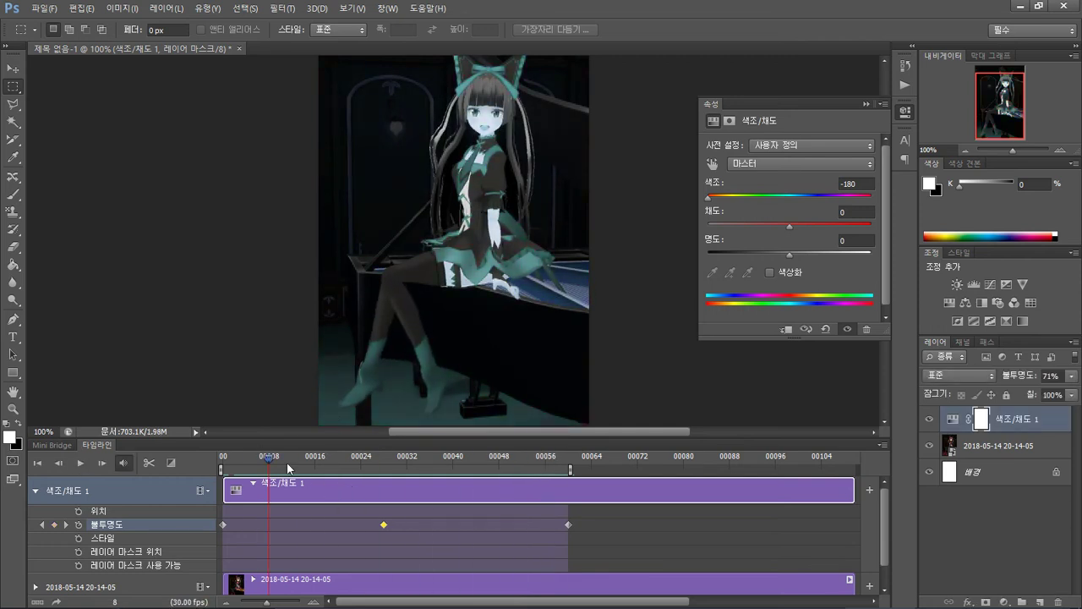
Step: Set the adjustment layer's hue to 0 at frame 0
drag(269, 463, 206, 462)
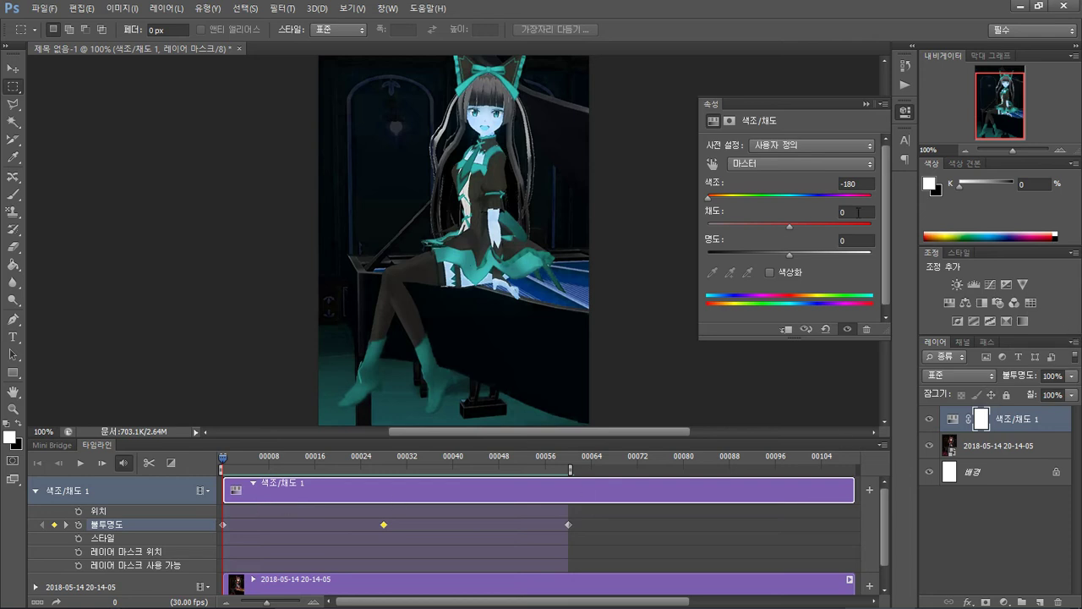
click(859, 184)
text(0)
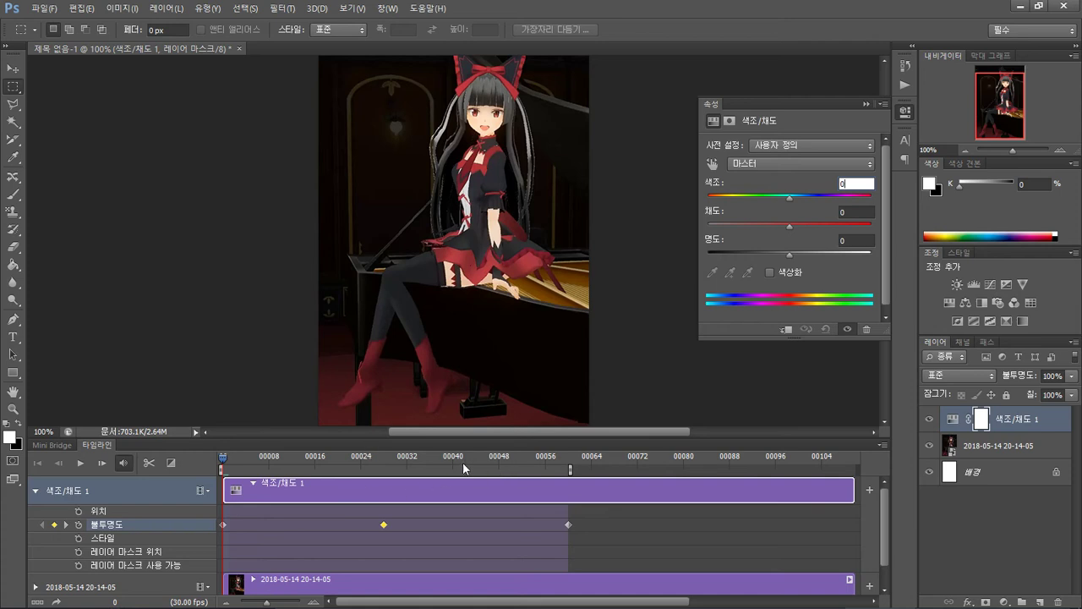
Step: Move the middle opacity keyframe to frame 30 and set its opacity to 100%
click(406, 462)
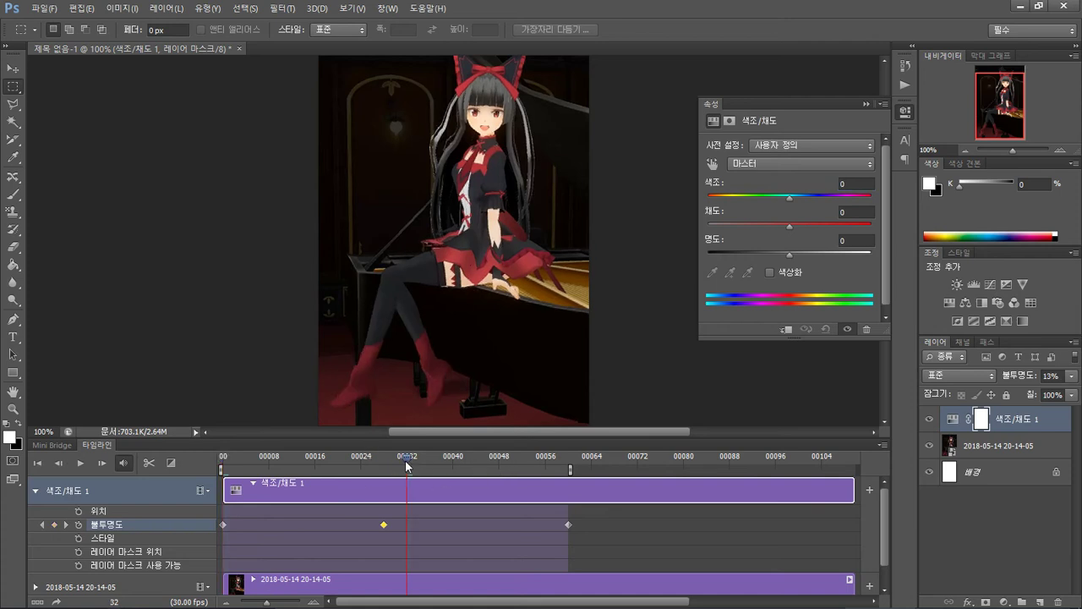
drag(407, 463, 396, 459)
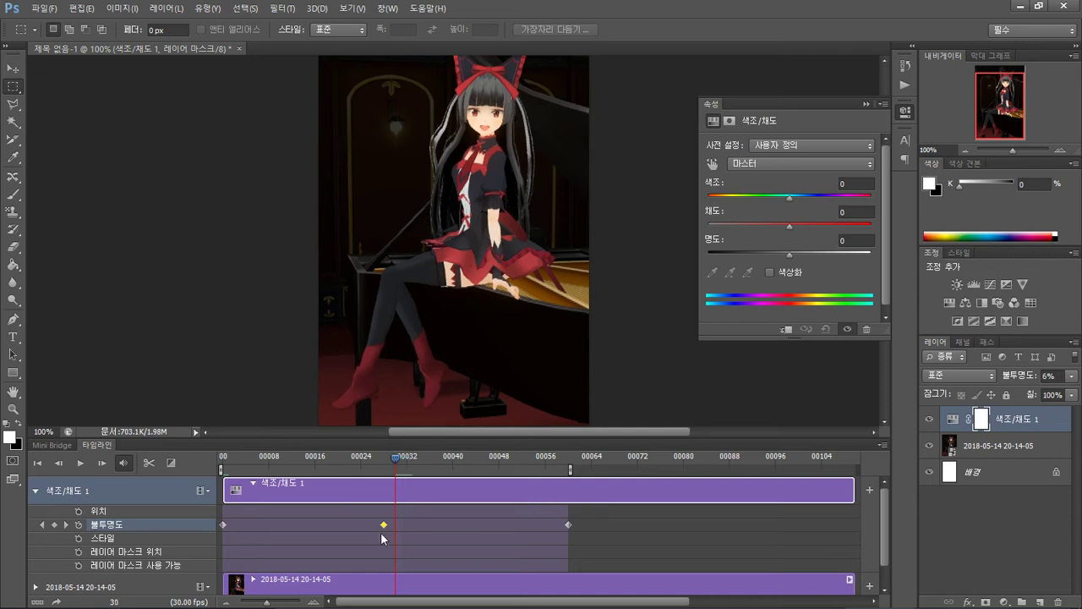
drag(382, 525, 394, 525)
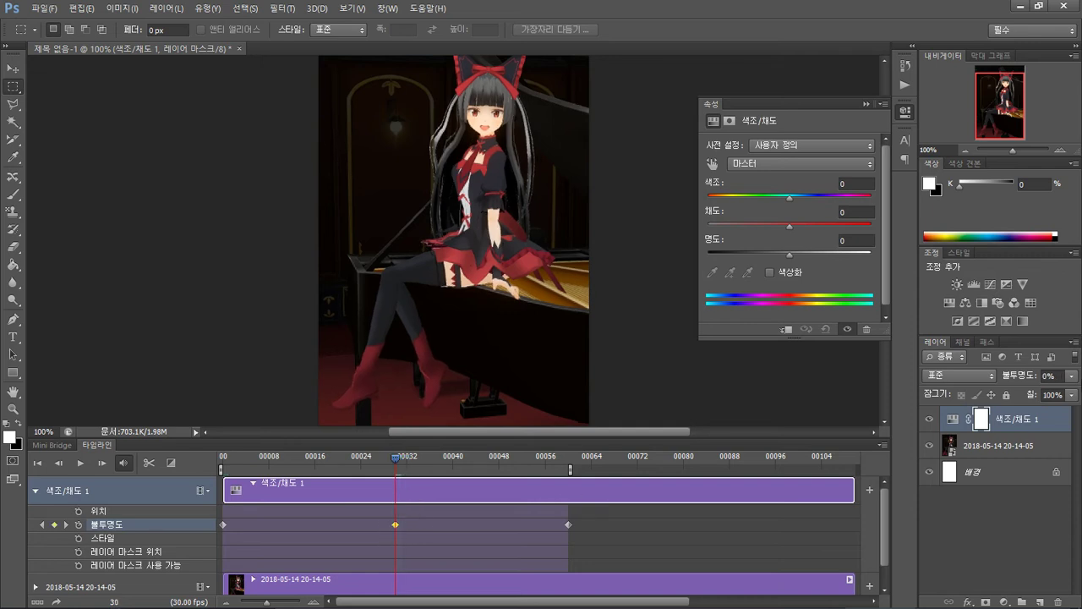
click(1071, 377)
mouse_move(1055, 394)
mouse_down()
mouse_move(1042, 397)
mouse_move(1056, 390)
mouse_up()
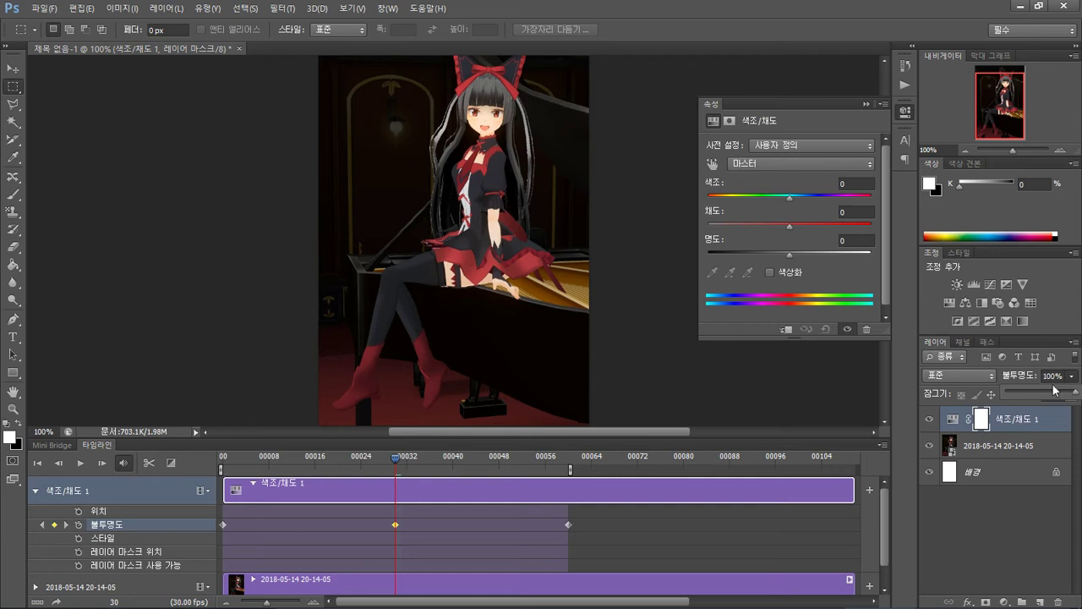
Step: Try a hue of +180 at frame 30 and play the animation to check the colour change
click(861, 185)
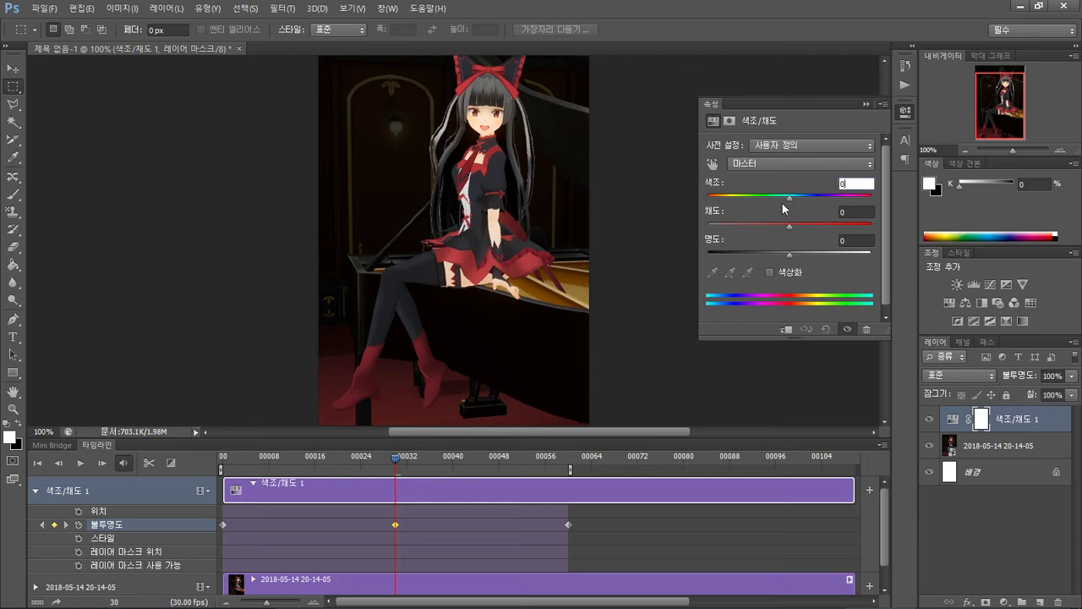
text(146)
key(Return)
drag(864, 203, 918, 207)
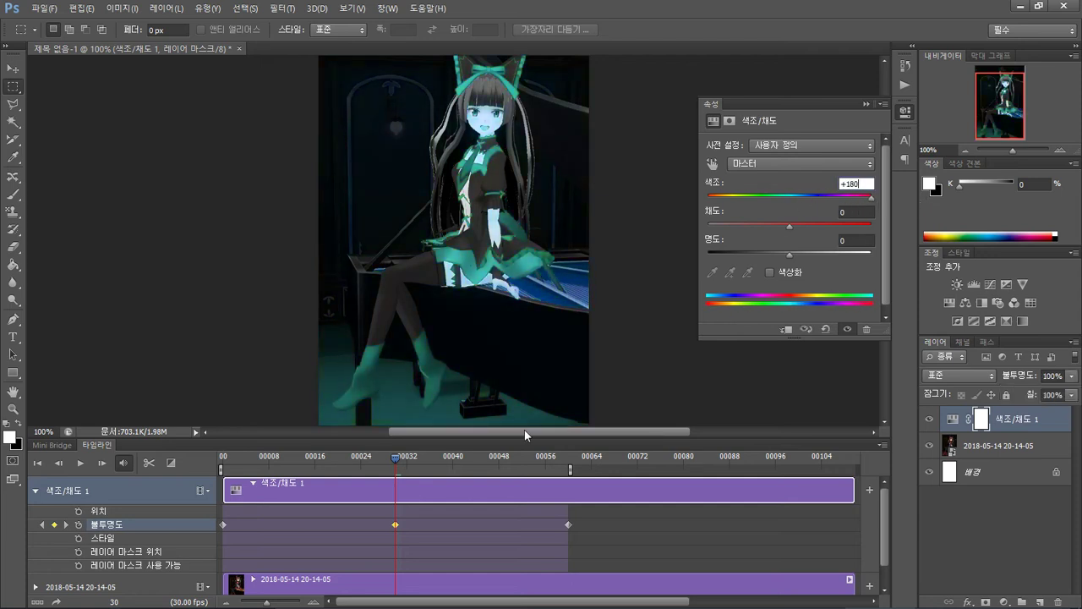
click(76, 465)
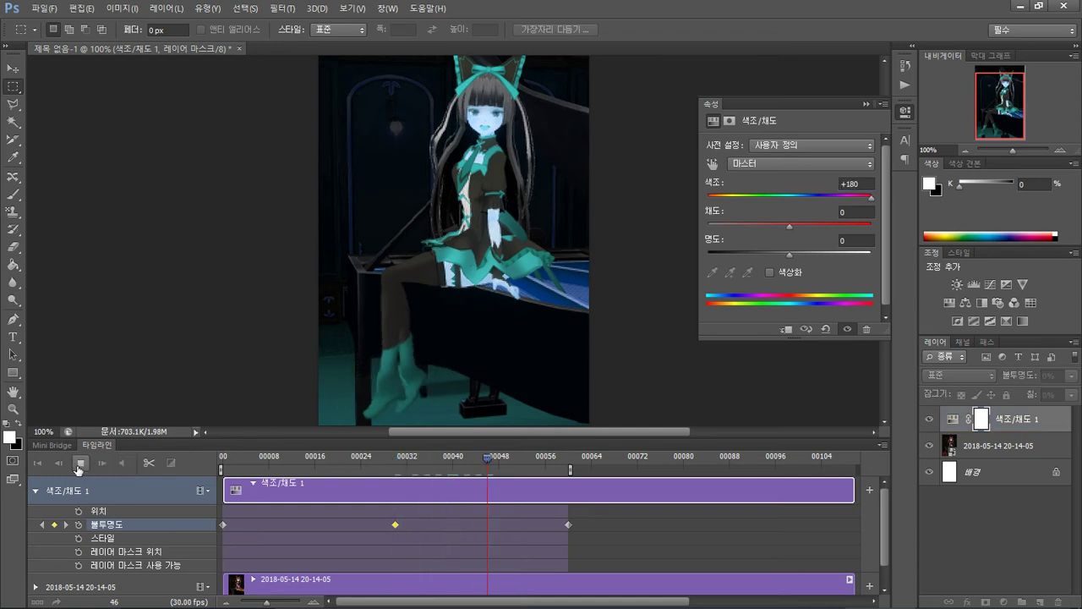
click(80, 464)
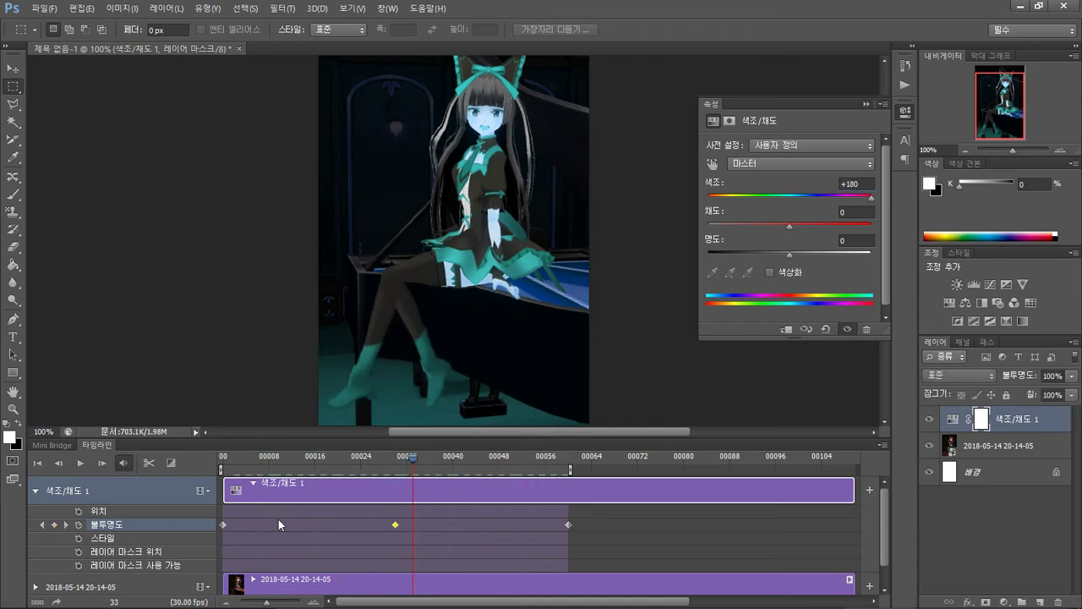
Step: Return to the first frame and reset the adjustment layer's hue to 0
click(223, 457)
drag(223, 457, 203, 462)
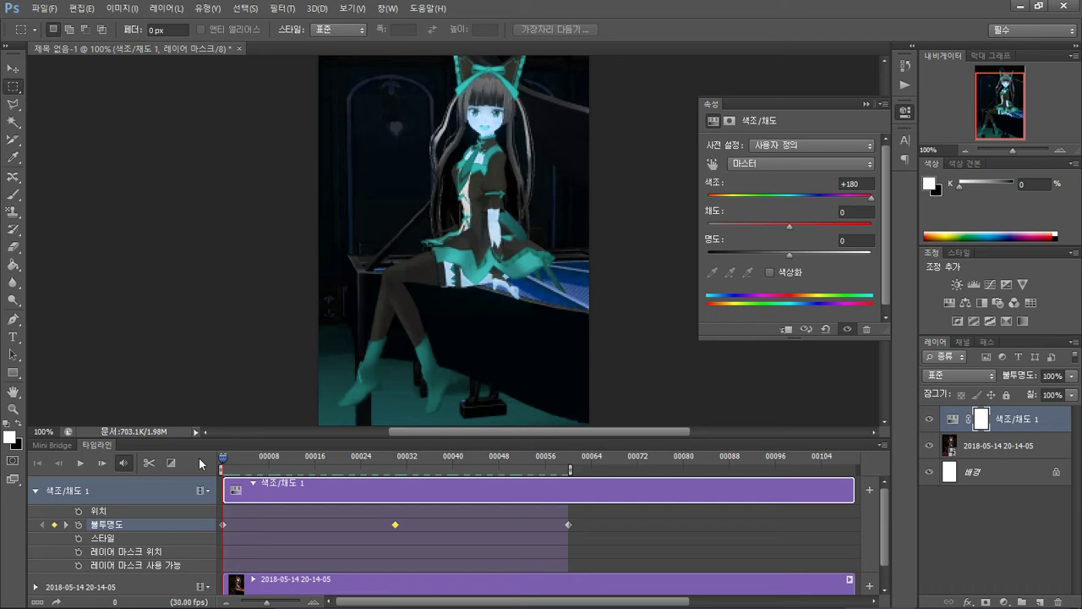
double_click(855, 184)
text(0)
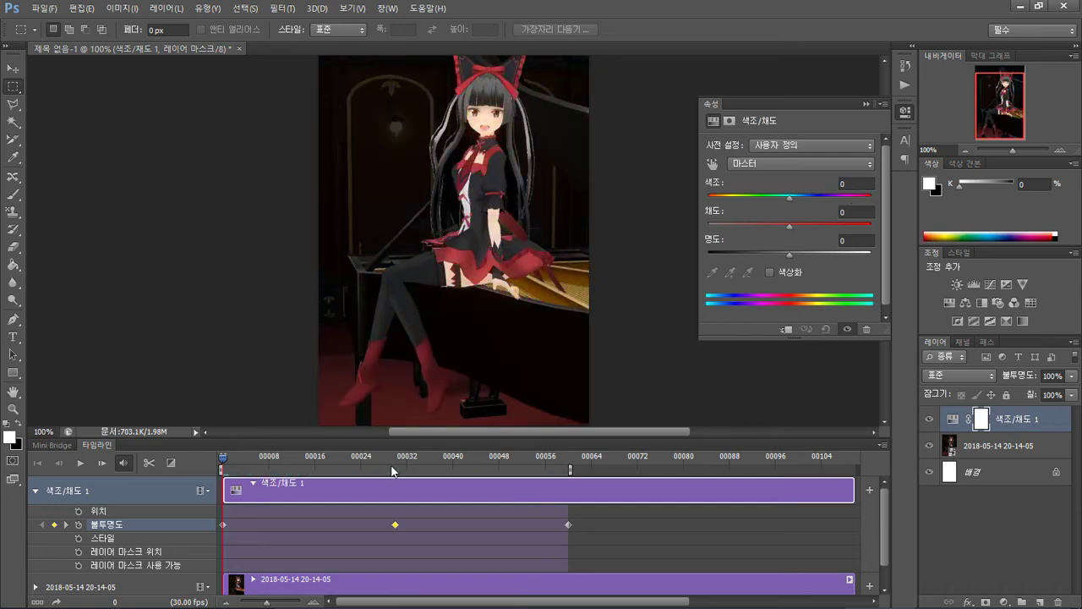
Step: Remove the opacity keyframe at frame 30 and add it again
click(396, 458)
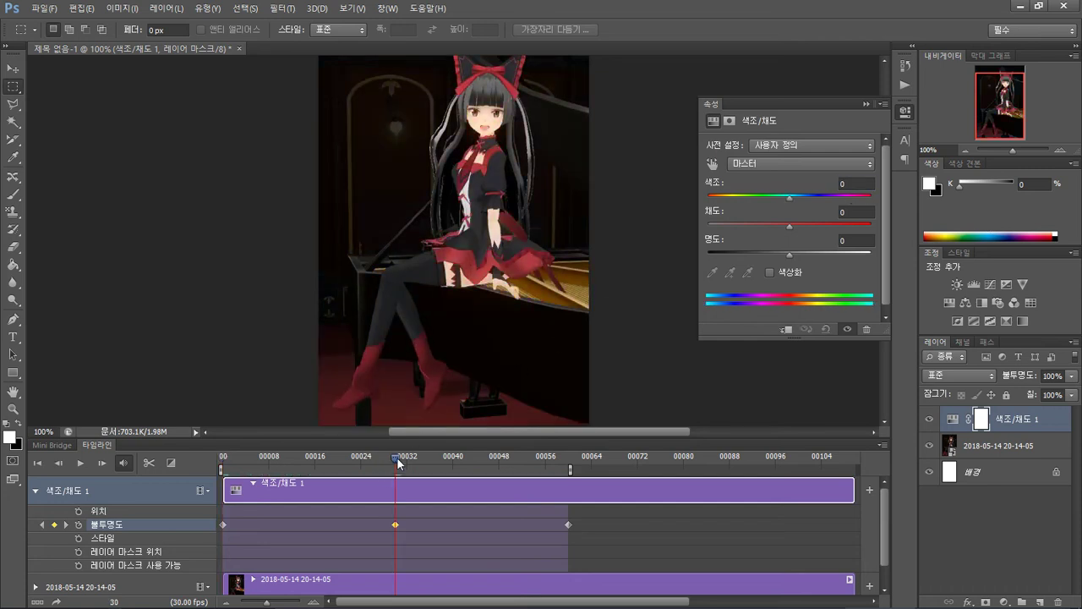
click(50, 523)
click(53, 523)
click(53, 524)
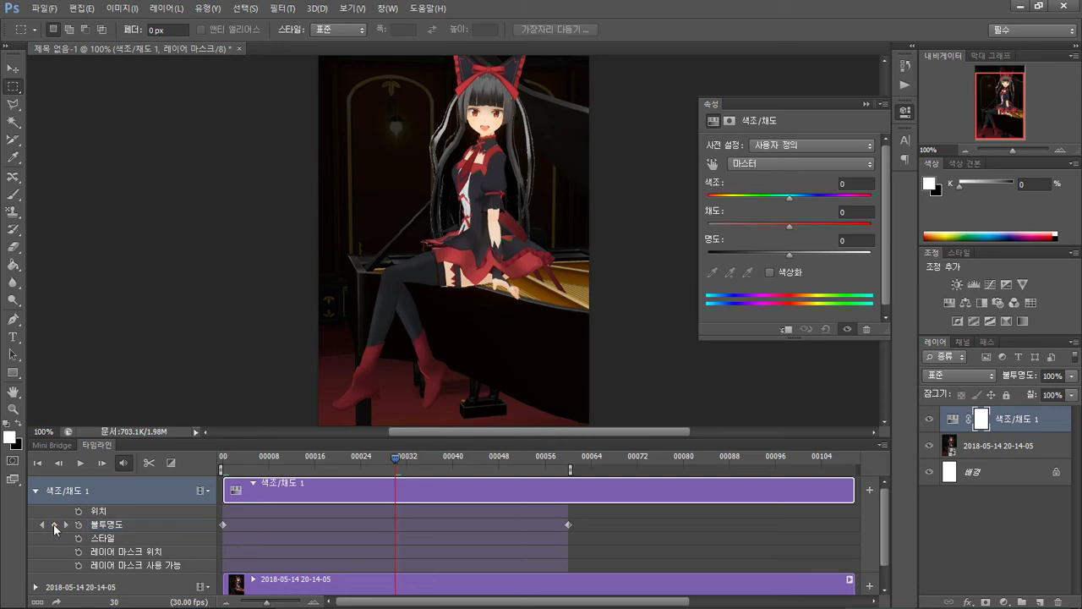
click(53, 524)
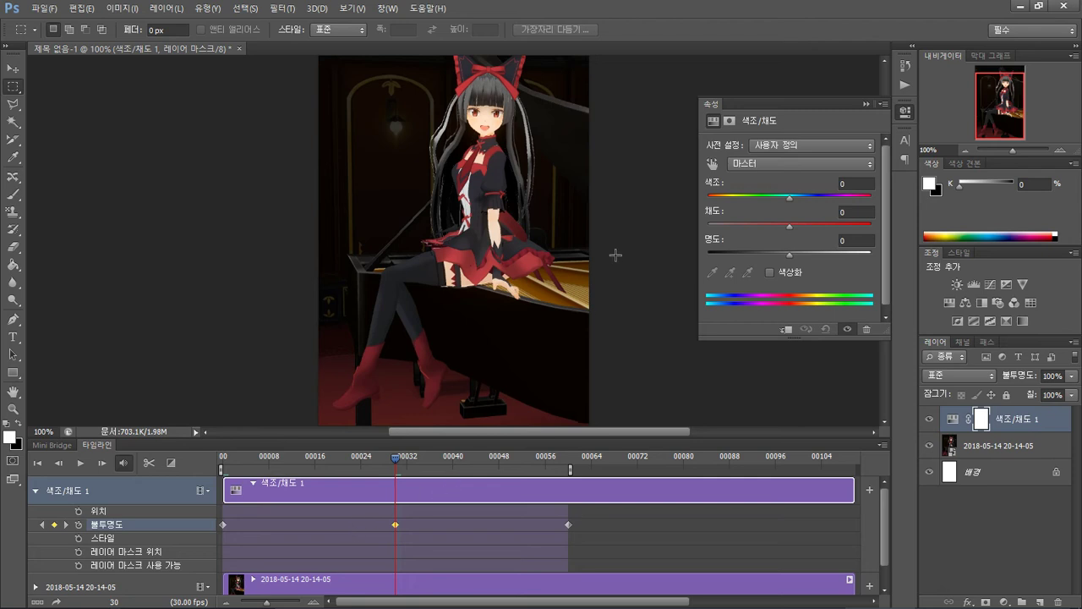
Step: Add style keyframes to the adjustment layer at frames 0 and 30, and set the hue to +180 at frame 30
drag(243, 470, 200, 462)
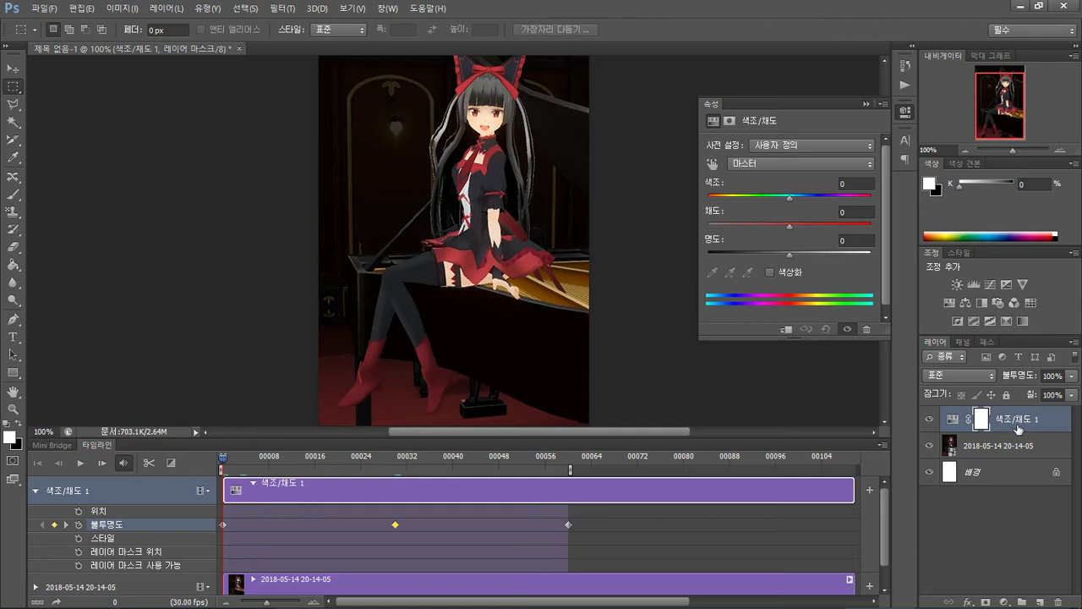
click(79, 538)
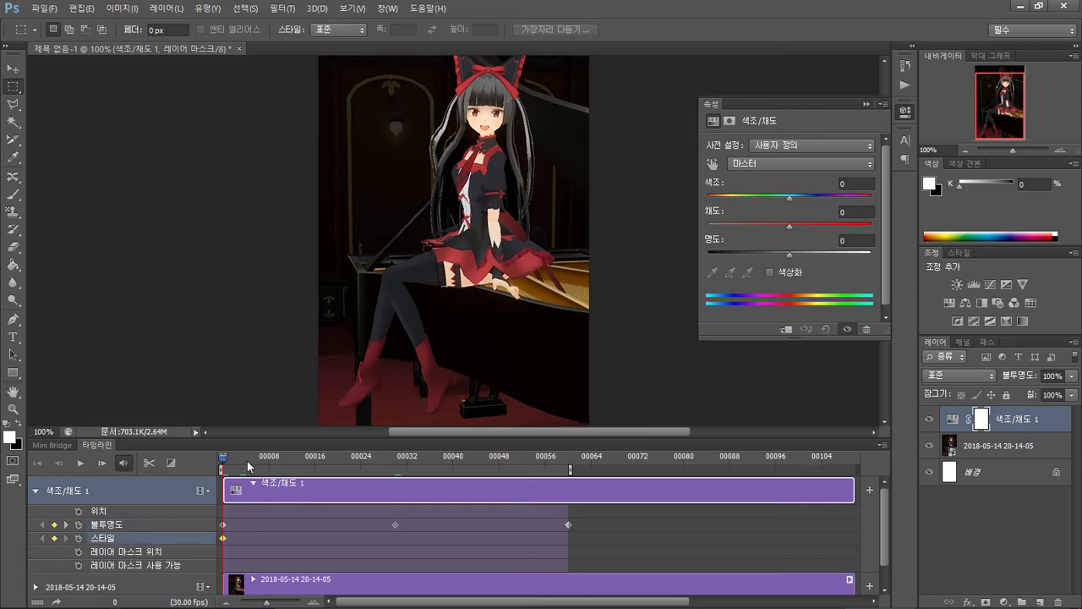
drag(230, 460, 395, 454)
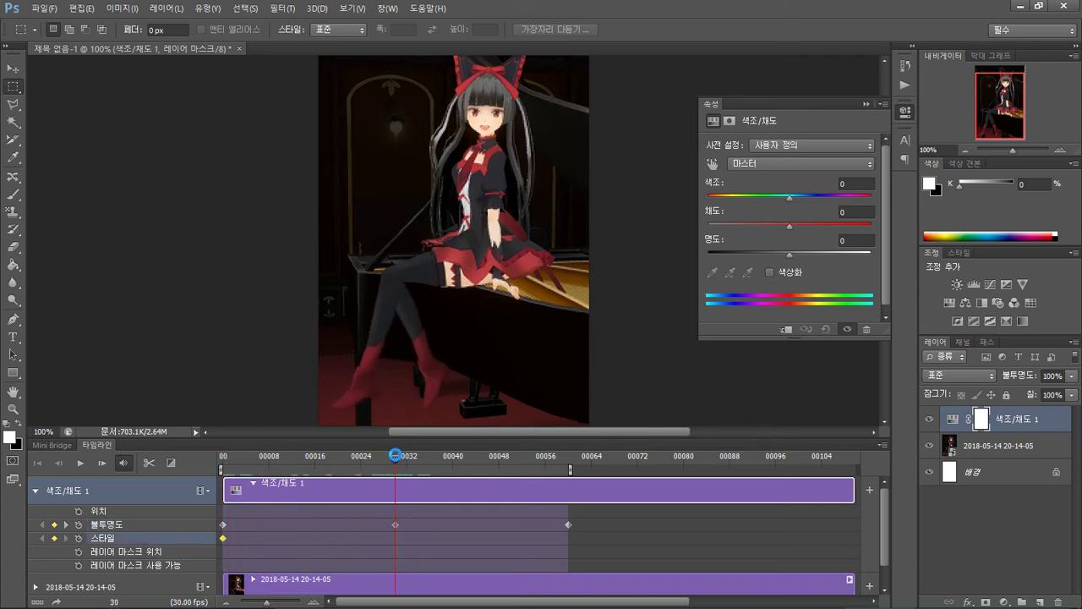
click(54, 537)
drag(790, 198, 953, 212)
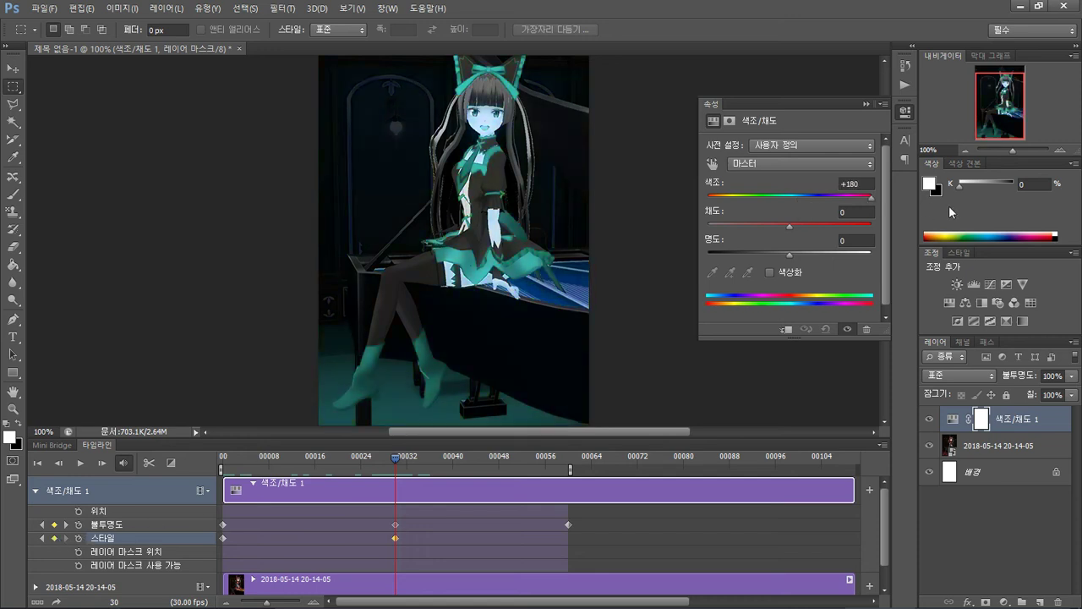
Step: Add layer mask enable keyframes to the adjustment layer at frames 0 and 30, and set the hue to 0 at frame 30
drag(373, 464, 218, 465)
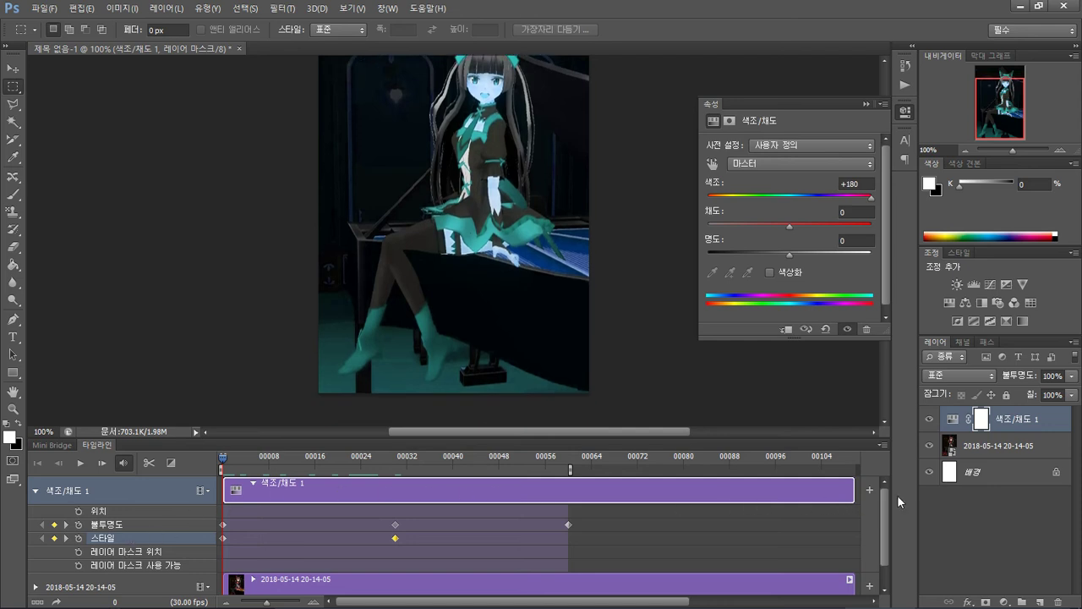
scroll(889, 529, down, 1)
scroll(890, 511, up, 2)
click(79, 565)
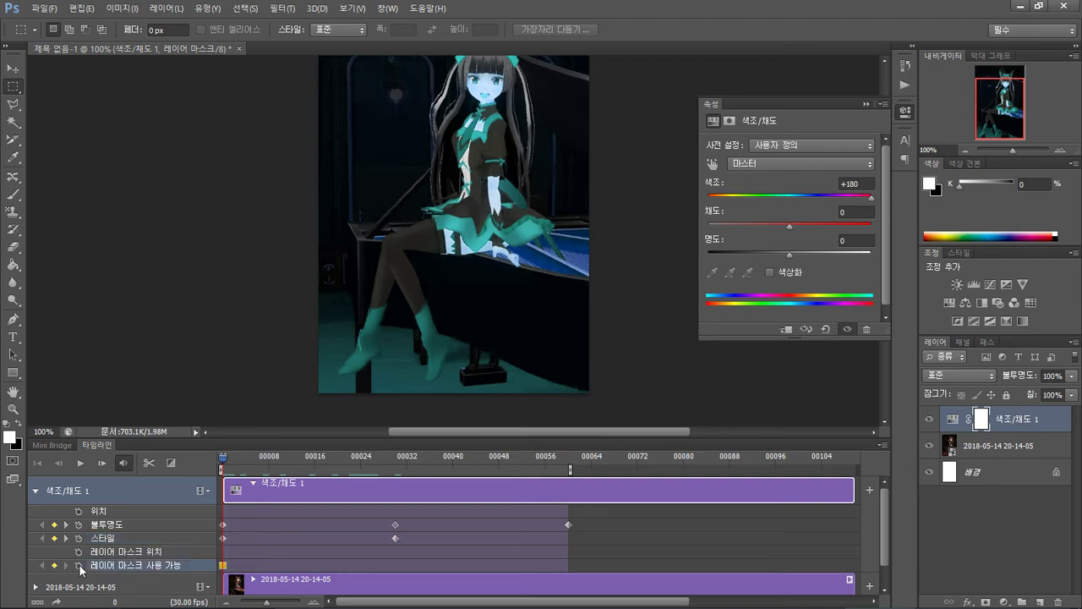
drag(225, 467, 394, 469)
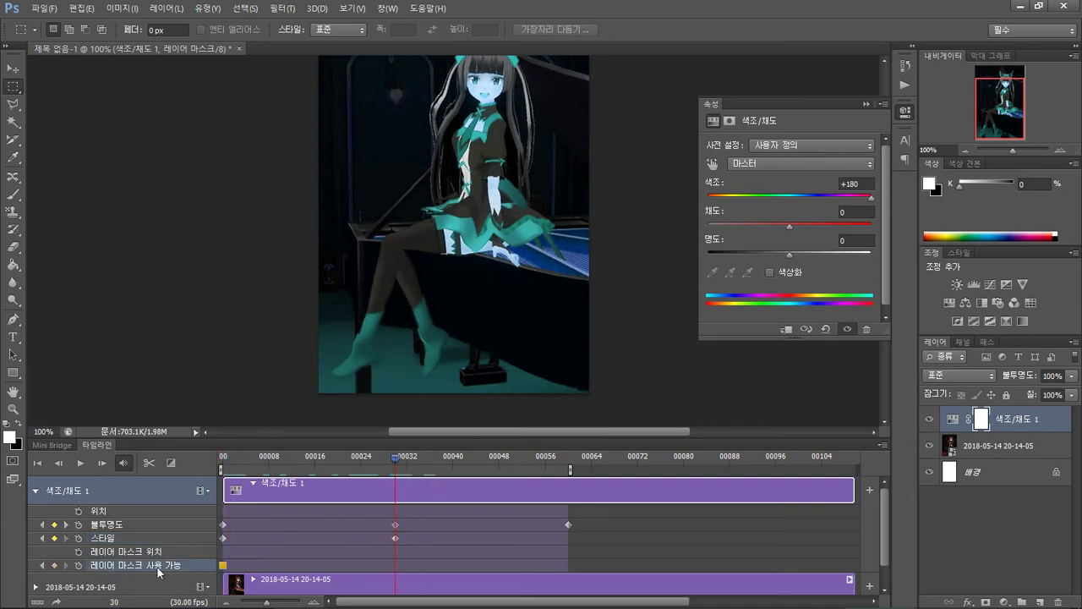
click(55, 564)
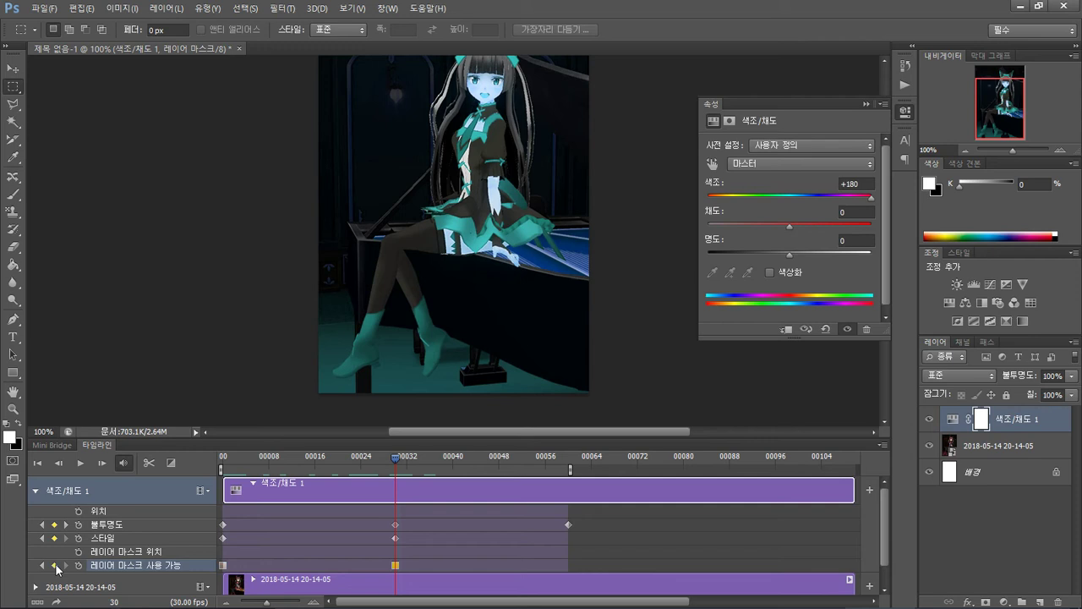
click(852, 182)
text(0)
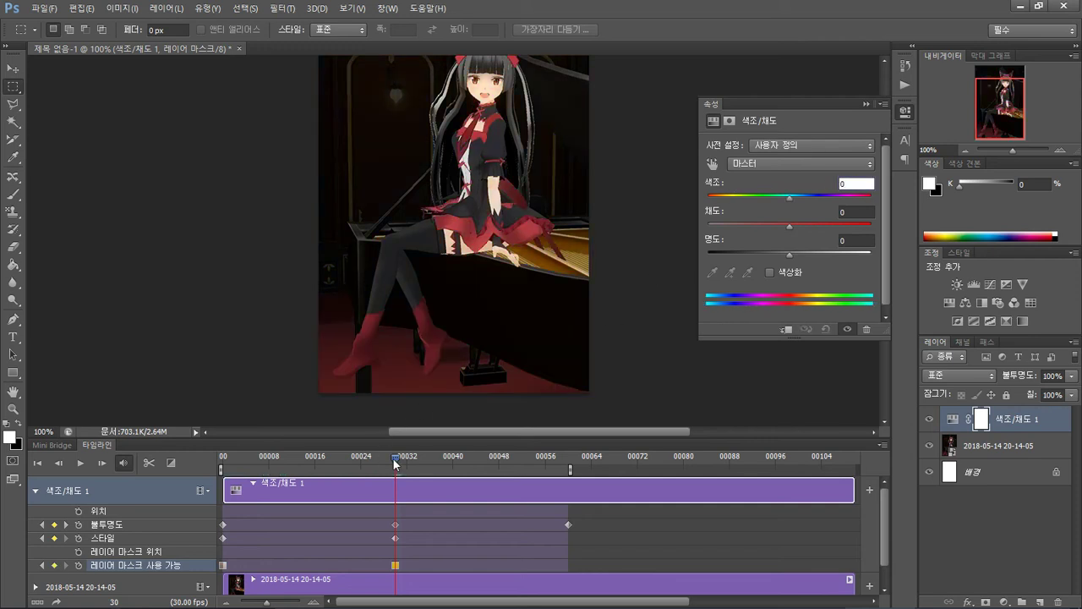
Step: Clear the adjustment layer's layer mask enable and style keyframes, and add a new style keyframe at frame 0
drag(394, 465, 197, 459)
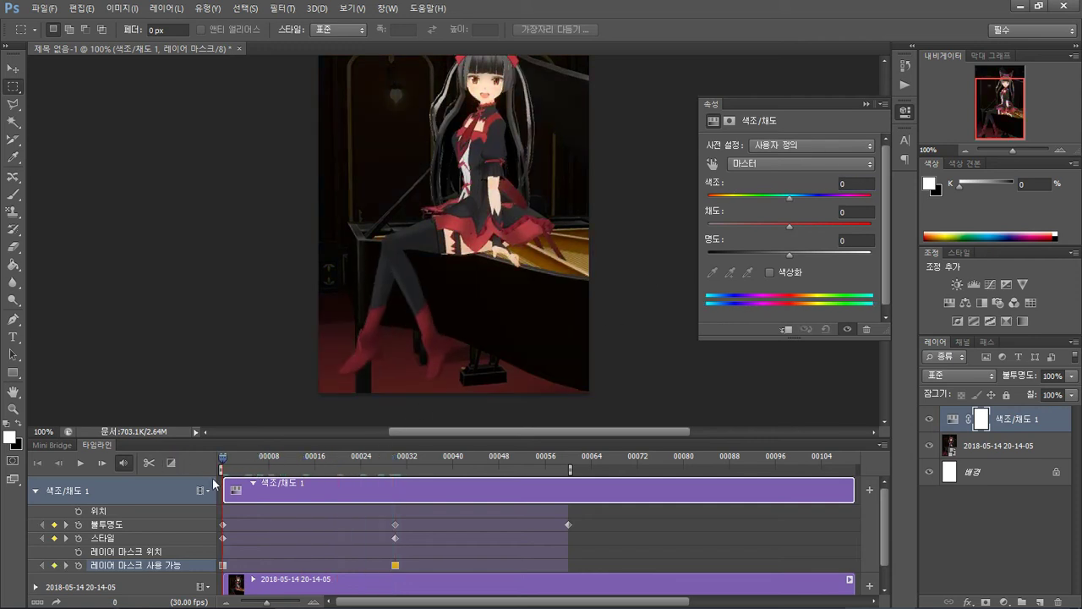
click(222, 565)
click(77, 565)
click(78, 537)
click(78, 538)
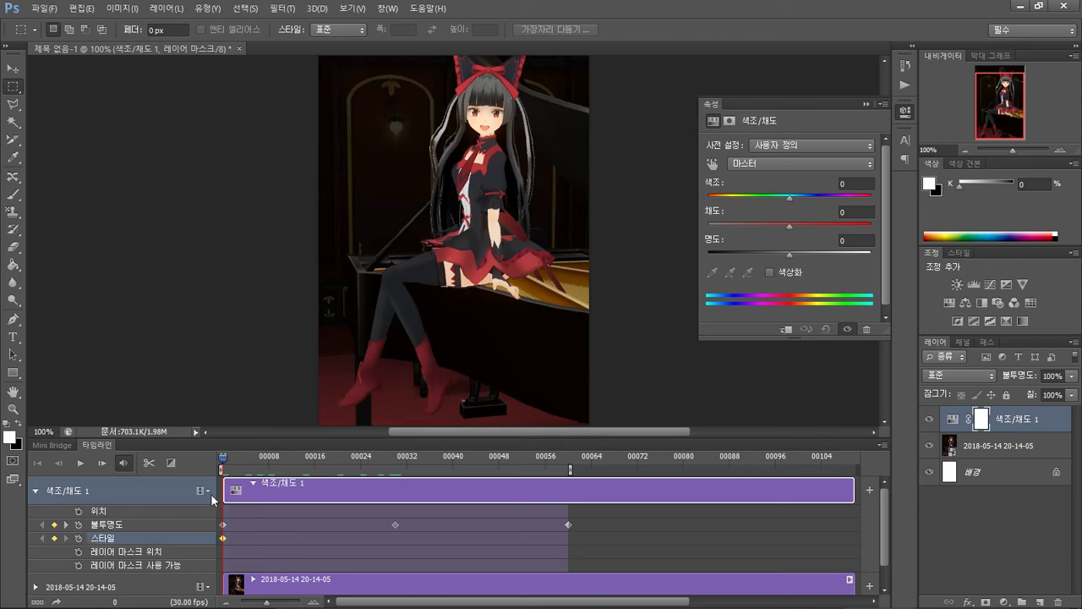
Step: Enlarge the timeline area so the tracks below the adjustment layer fit in view
click(209, 492)
click(209, 493)
scroll(884, 504, down, 2)
scroll(878, 589, up, 2)
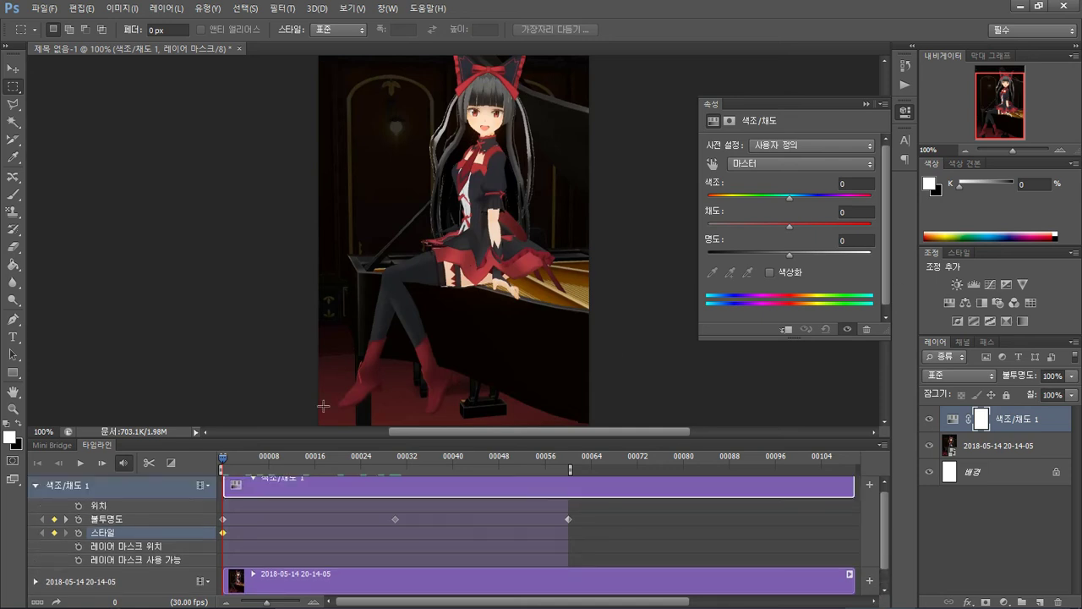
drag(308, 434, 308, 399)
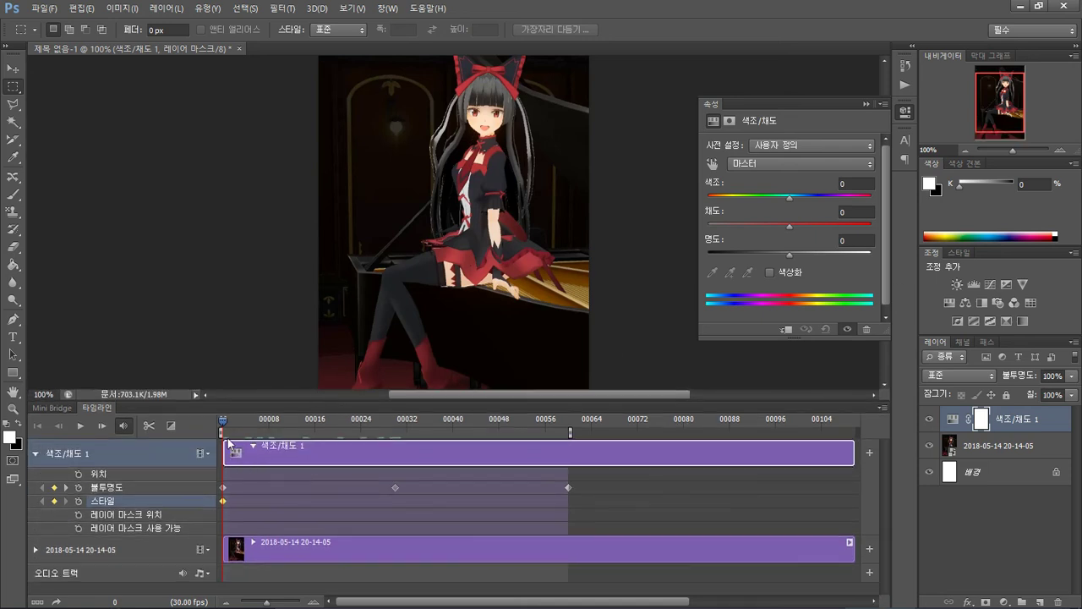
Step: Undo the new style keyframe and replace the keyframed adjustment layer with a fresh Hue/Saturation adjustment layer
key(ctrl+z)
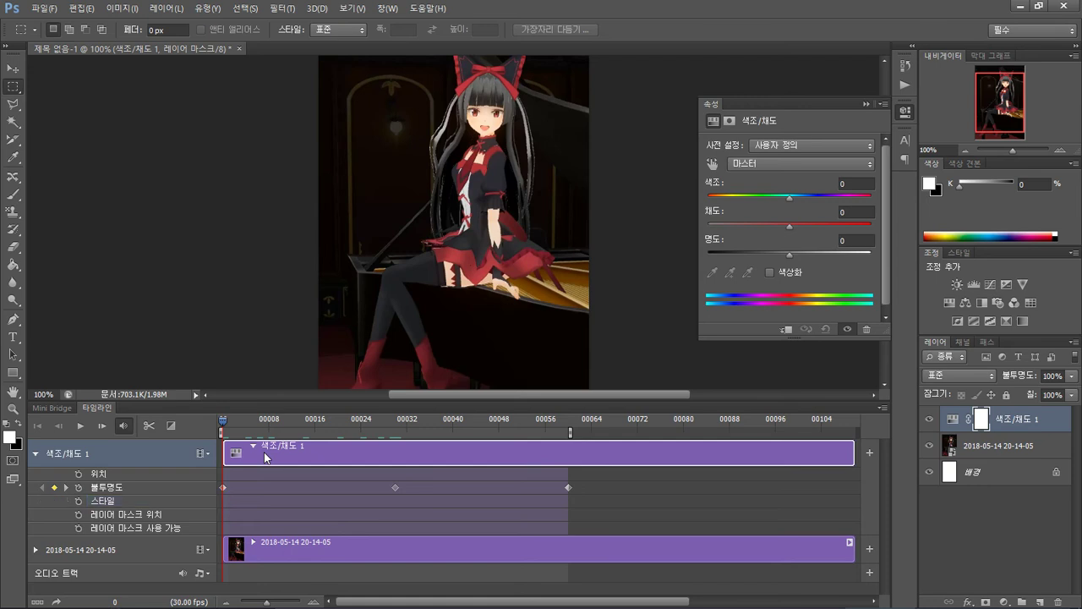
key(Delete)
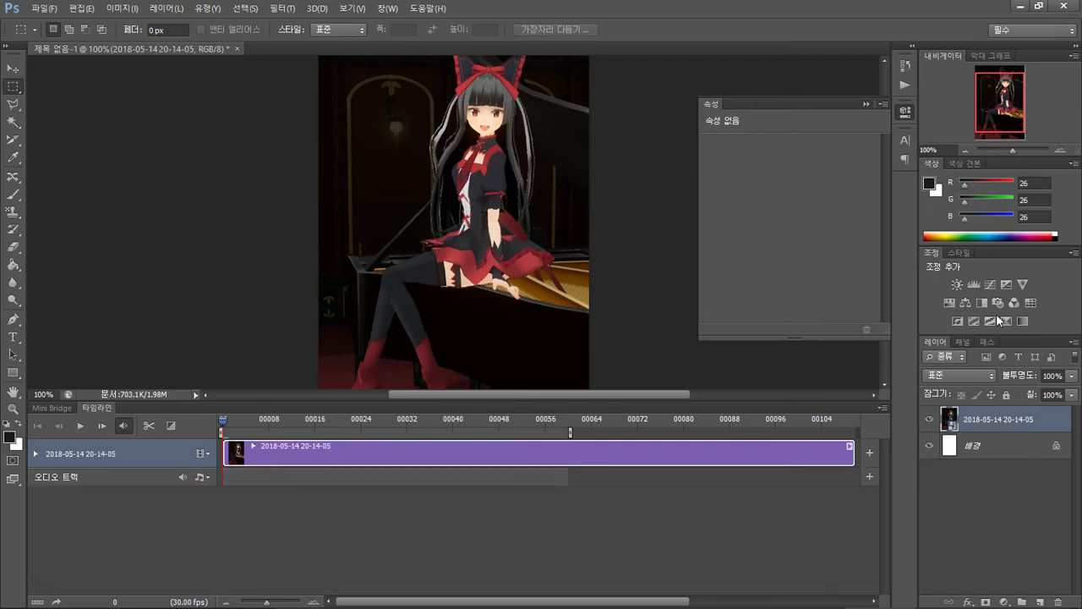
click(947, 303)
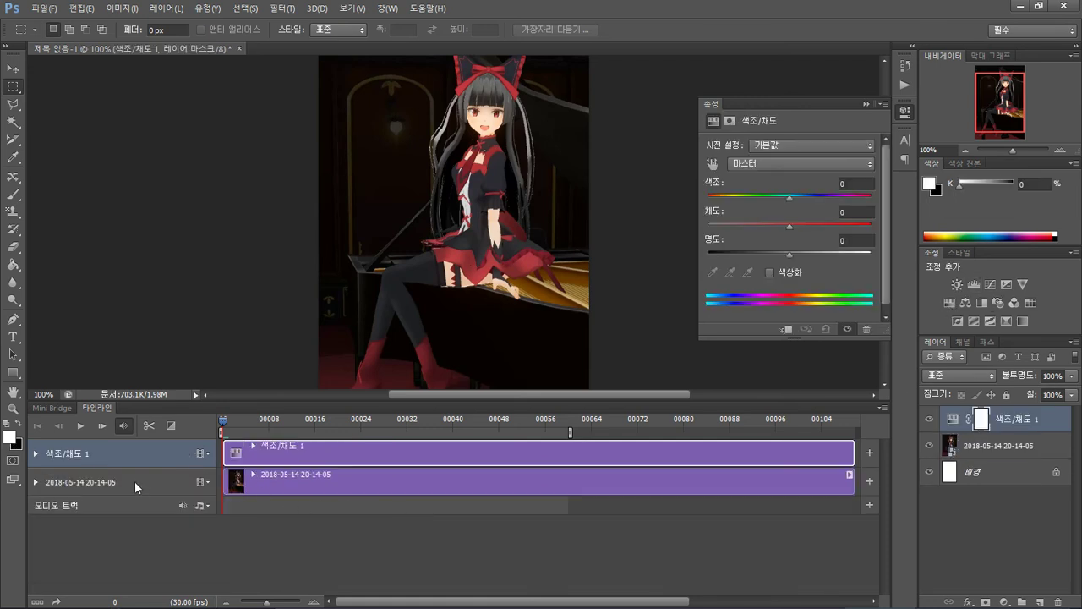
Step: Expand the new adjustment layer's timeline properties, add an opacity keyframe at frame 0 and set its hue to -180
click(35, 453)
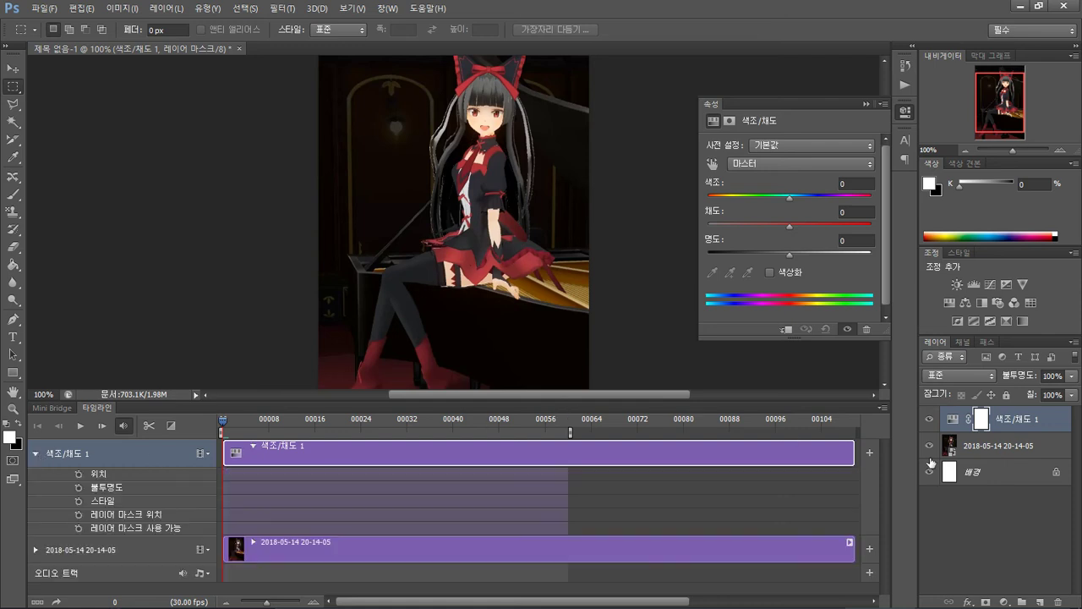
click(77, 487)
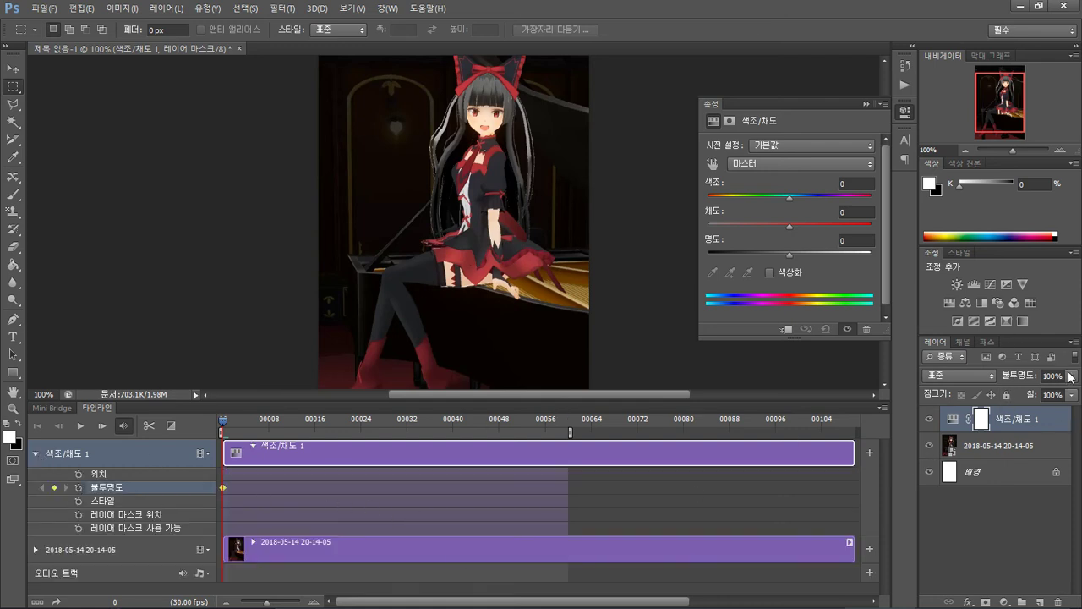
drag(784, 194, 635, 185)
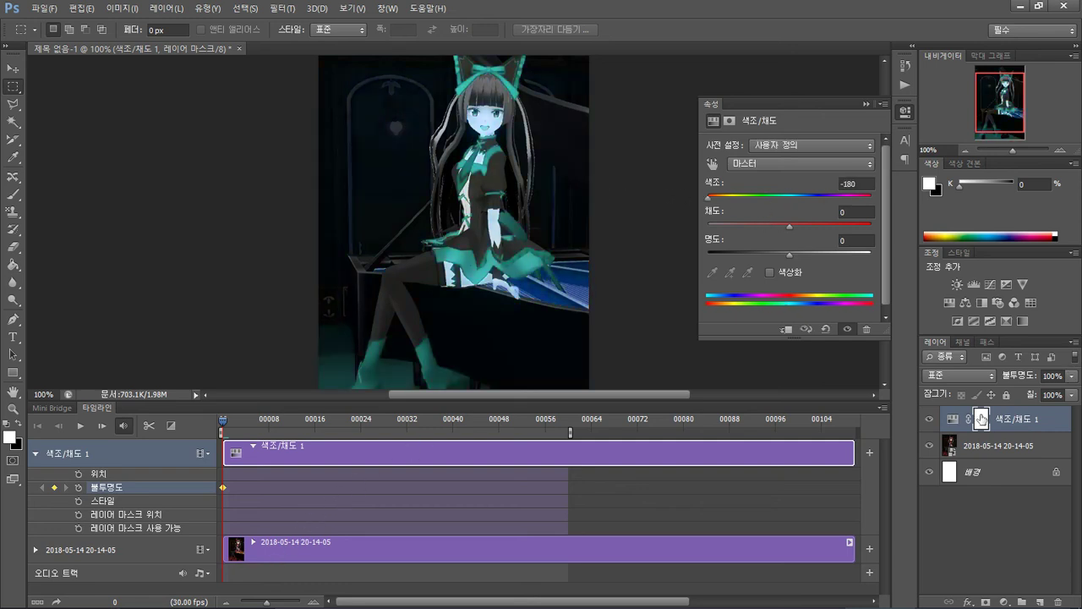
Step: Add a second Hue/Saturation adjustment layer and give it an opacity keyframe at frame 30
click(947, 307)
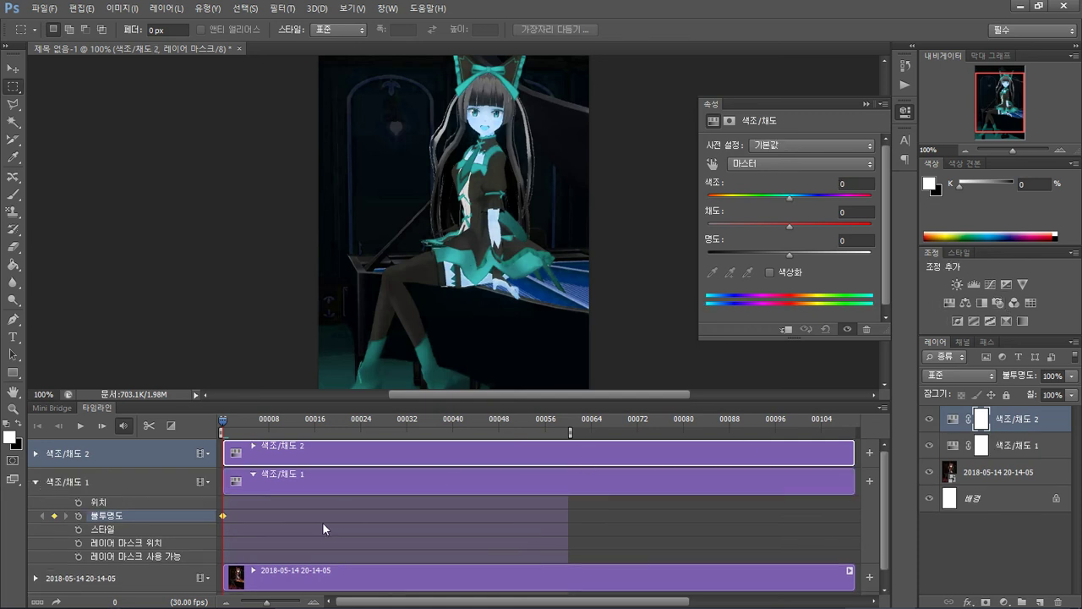
click(36, 453)
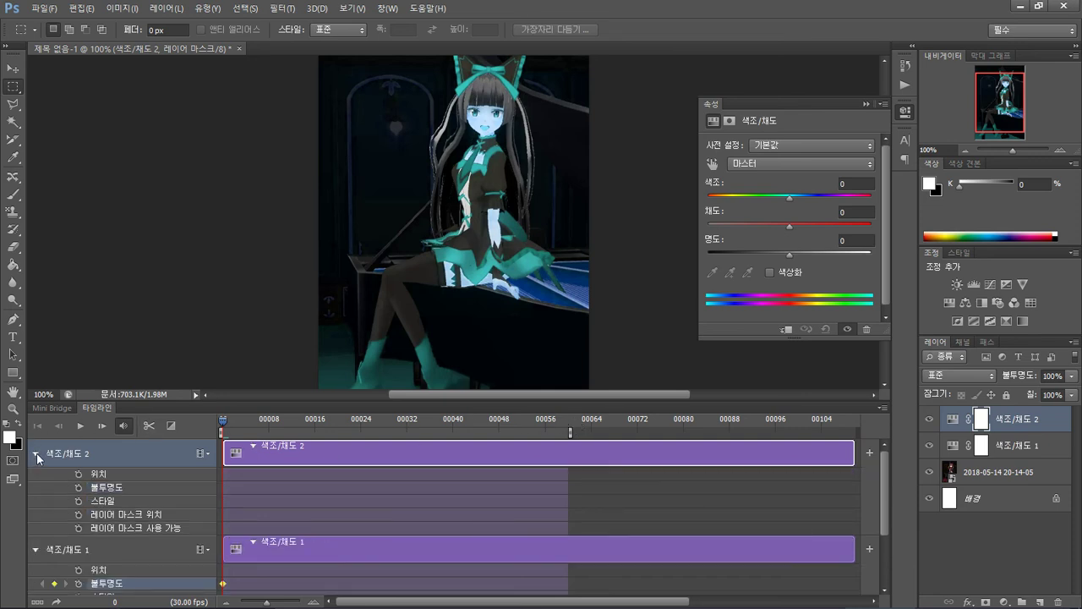
click(406, 419)
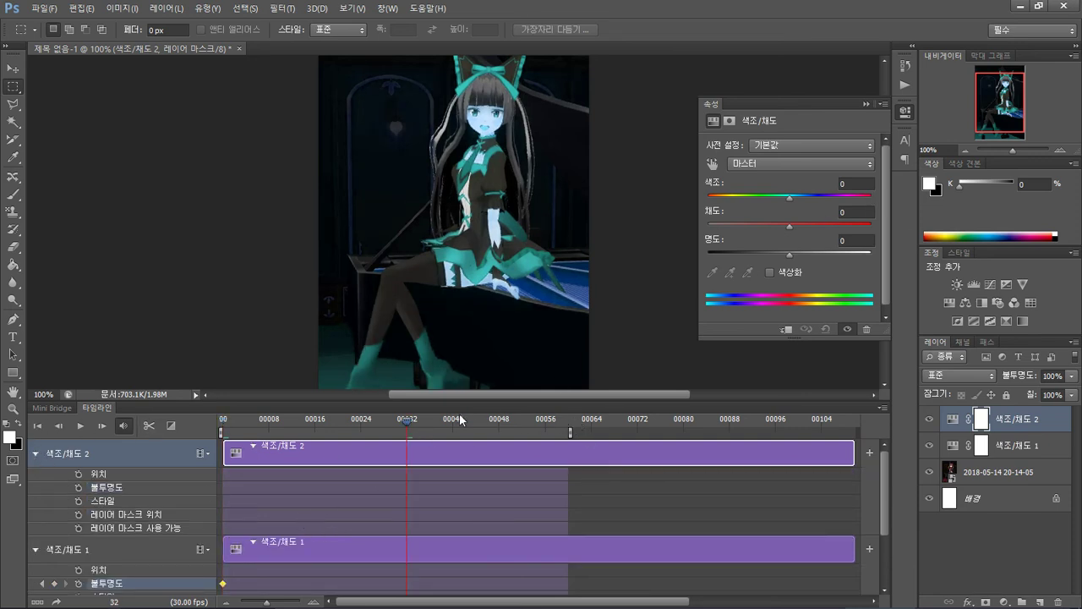
click(403, 424)
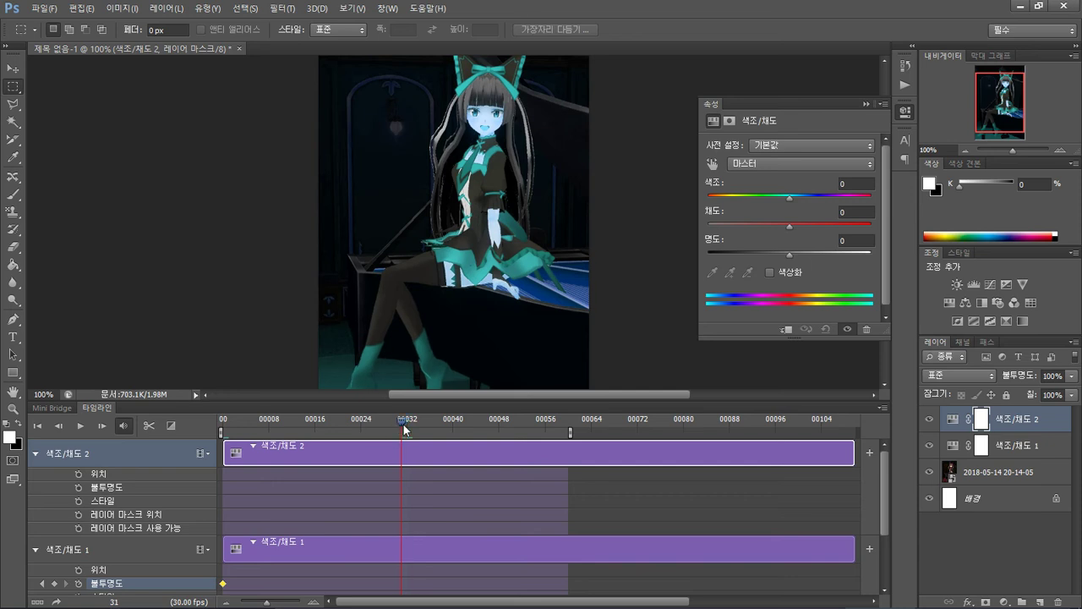
key(Left)
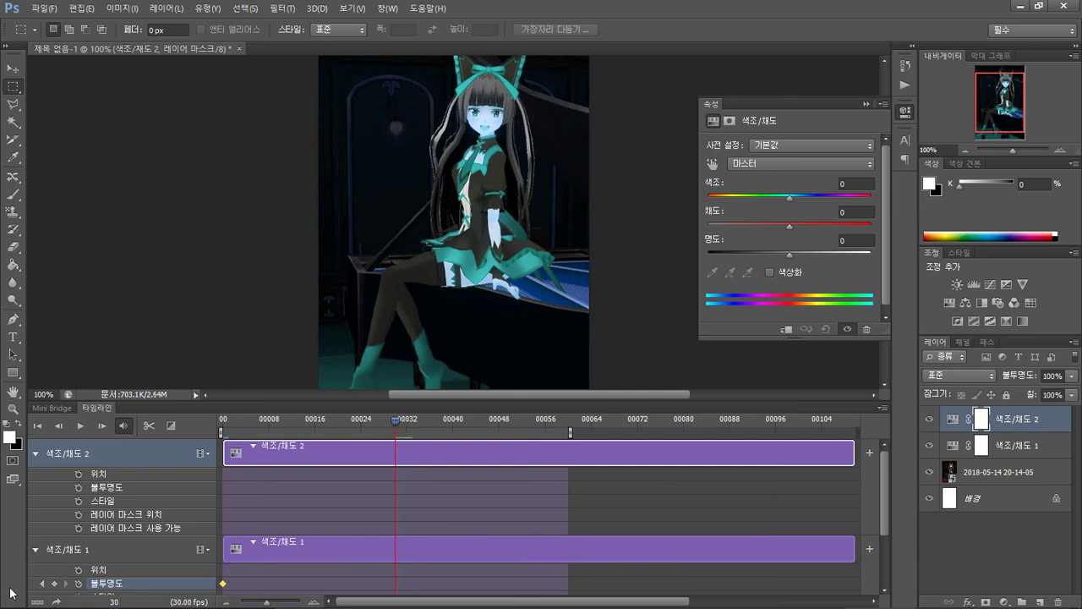
click(79, 488)
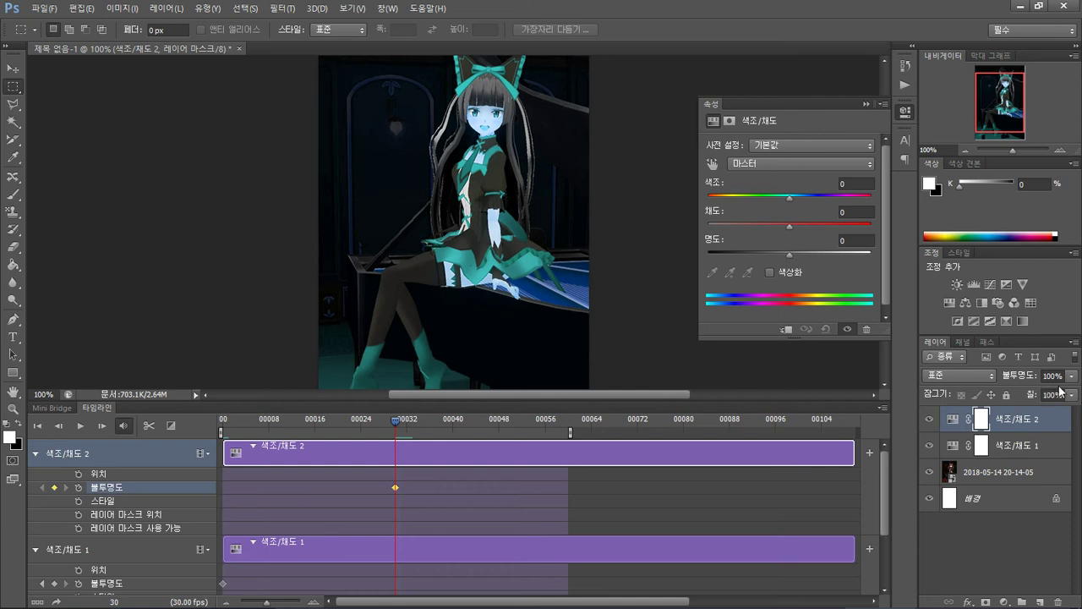
Step: Add an opacity keyframe at frame 30 to the first Hue/Saturation layer and lower its opacity to 0%
click(223, 420)
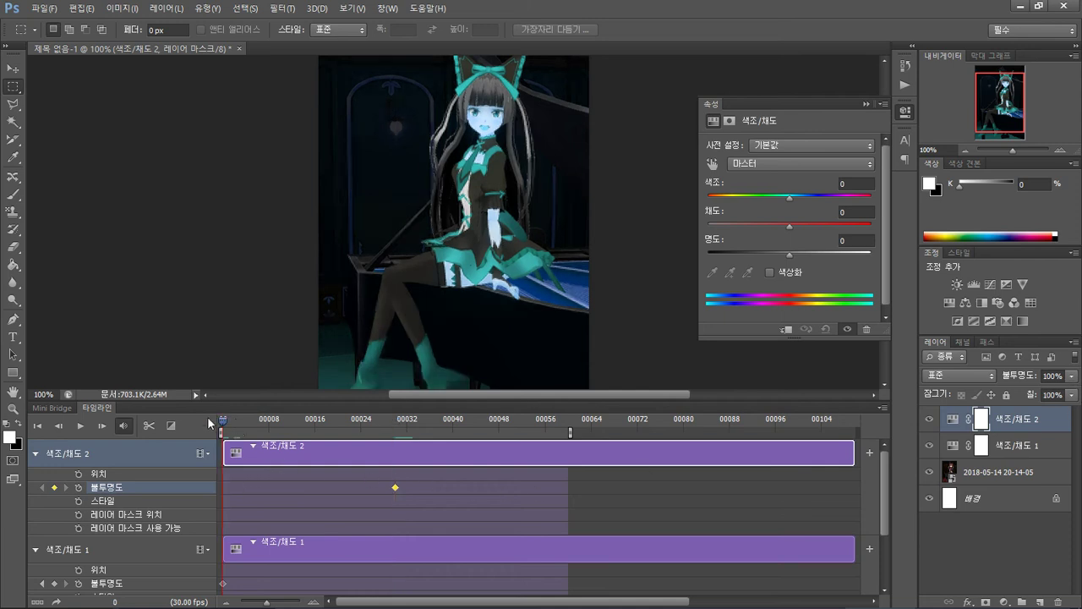
click(366, 420)
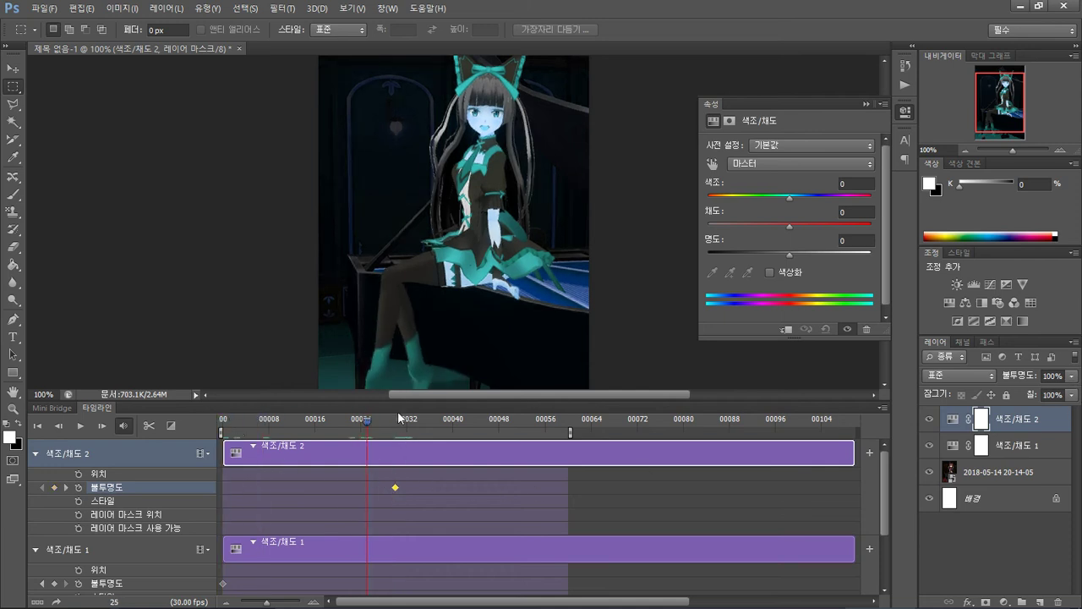
click(396, 416)
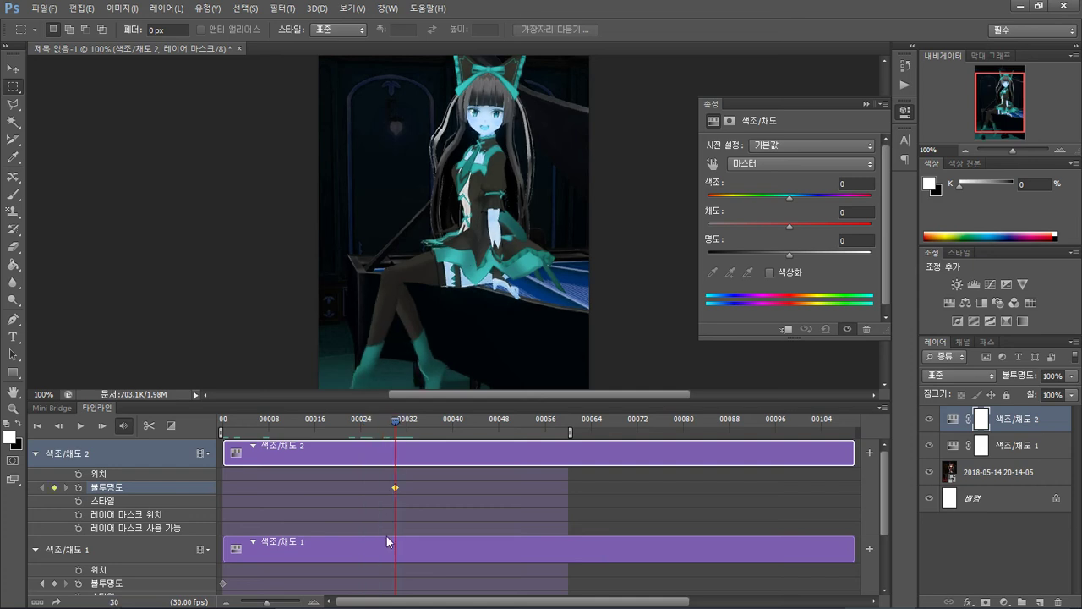
click(53, 584)
click(1073, 376)
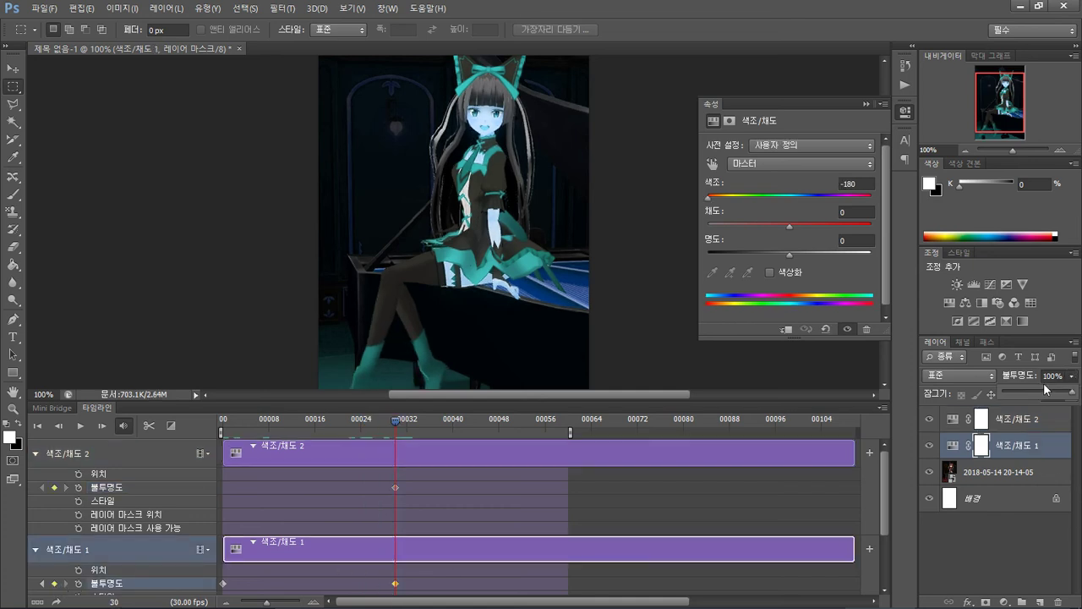
click(1015, 425)
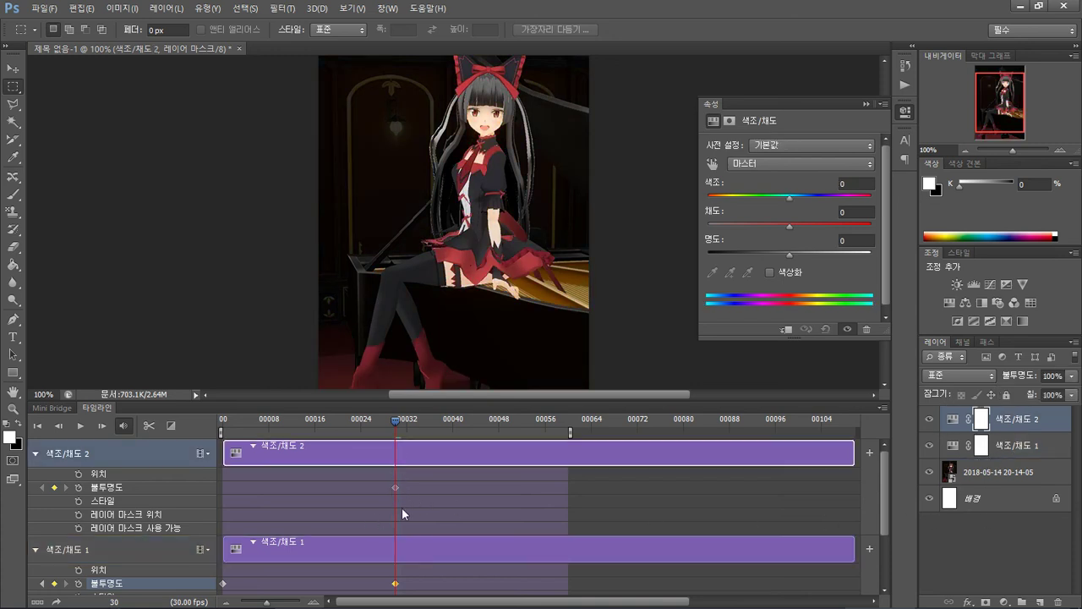
Step: Add an opacity keyframe at frame 60 to the first Hue/Saturation layer with its opacity at 100%
click(571, 432)
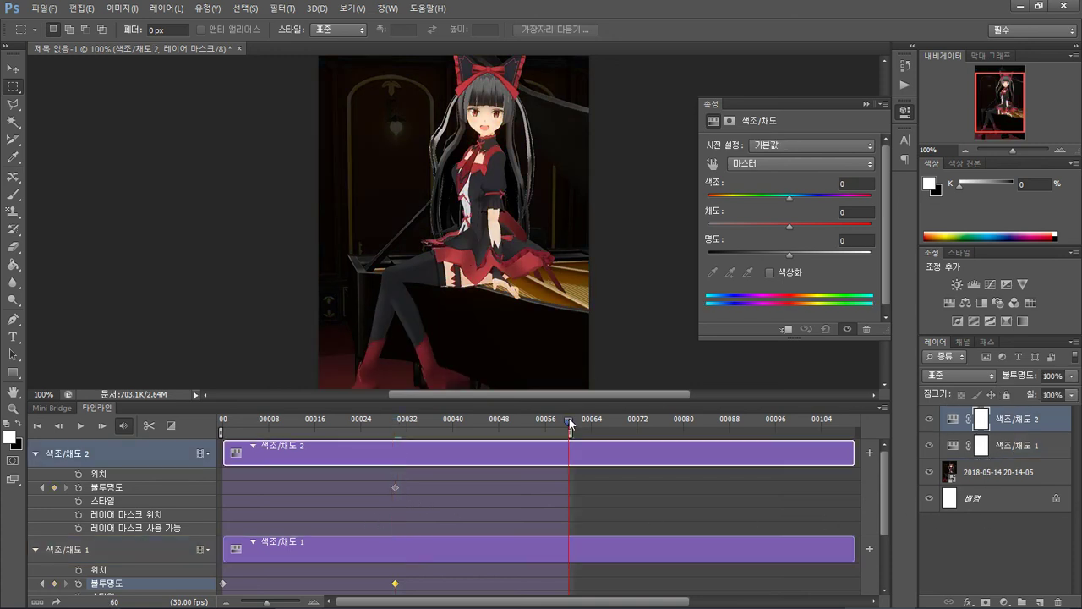
click(54, 584)
mouse_move(1071, 376)
mouse_down()
mouse_move(1034, 386)
mouse_move(1080, 391)
mouse_up()
click(1014, 418)
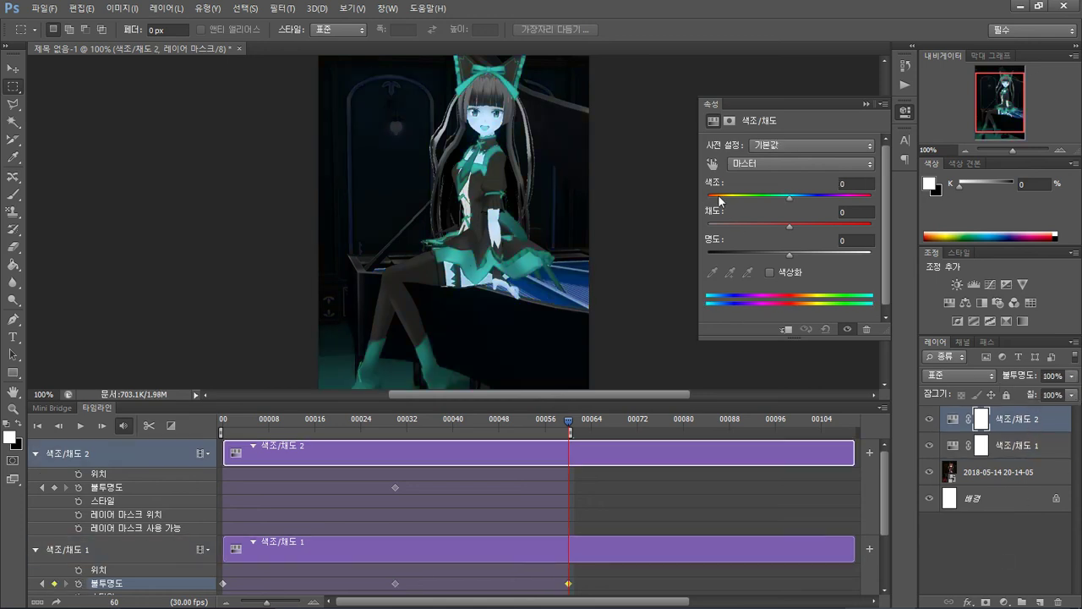
Step: Return to frame 0 and set the first Hue/Saturation layer's hue to -115
drag(403, 422, 222, 420)
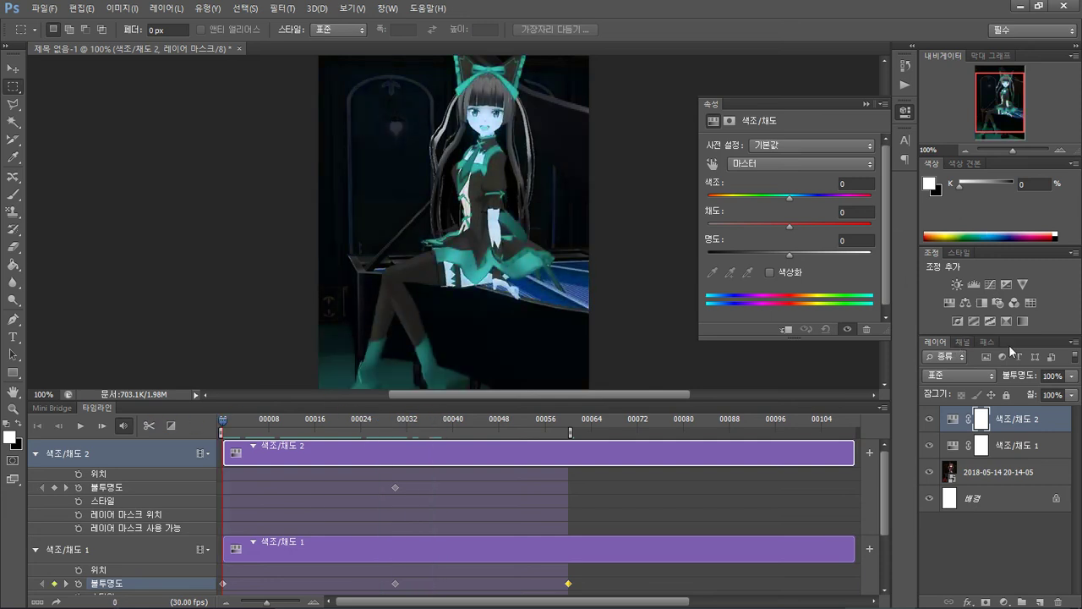
click(1001, 446)
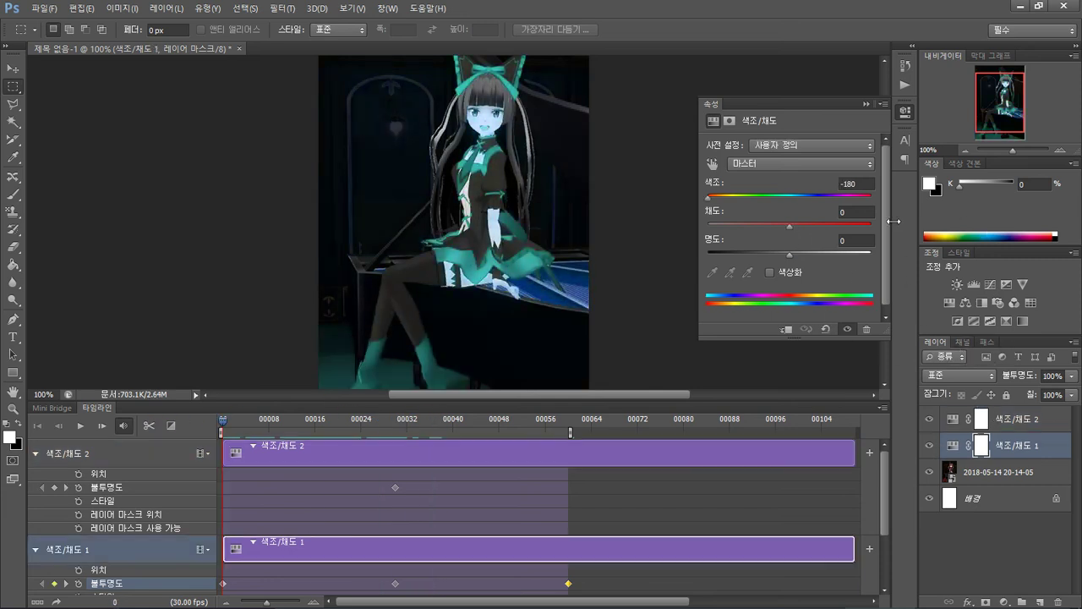
mouse_move(719, 199)
mouse_down()
mouse_move(887, 217)
mouse_move(732, 204)
mouse_up()
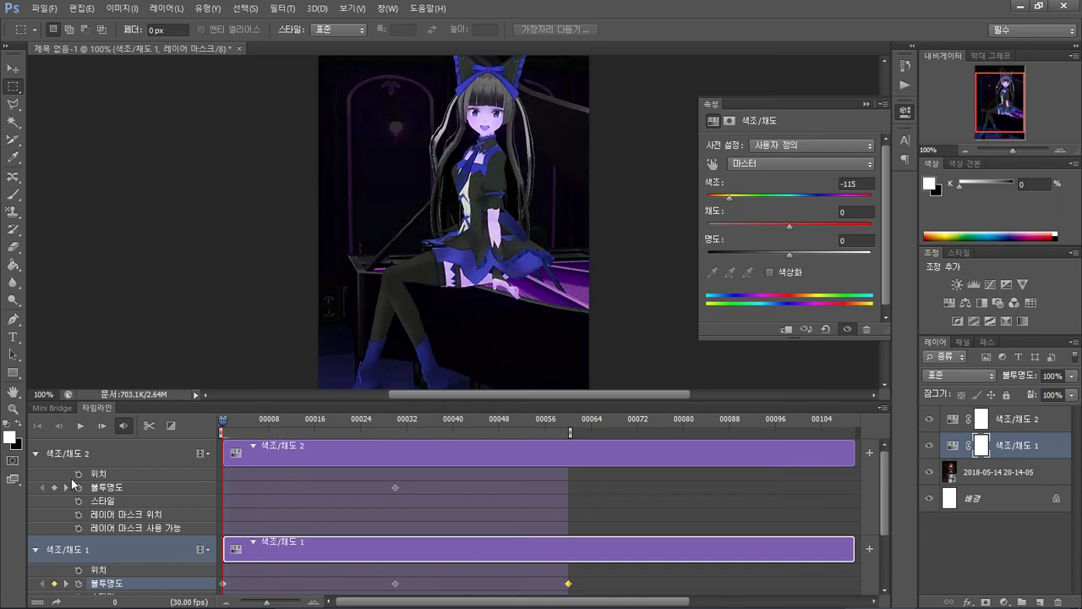
Step: Play the animation to check the colour fade, then stop playback
click(79, 426)
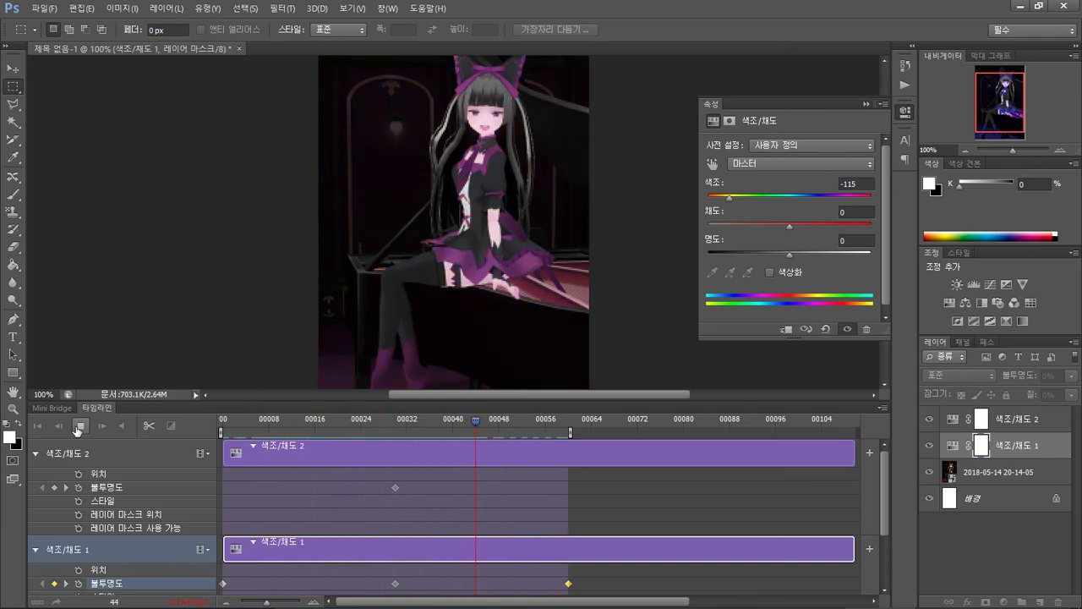
click(79, 426)
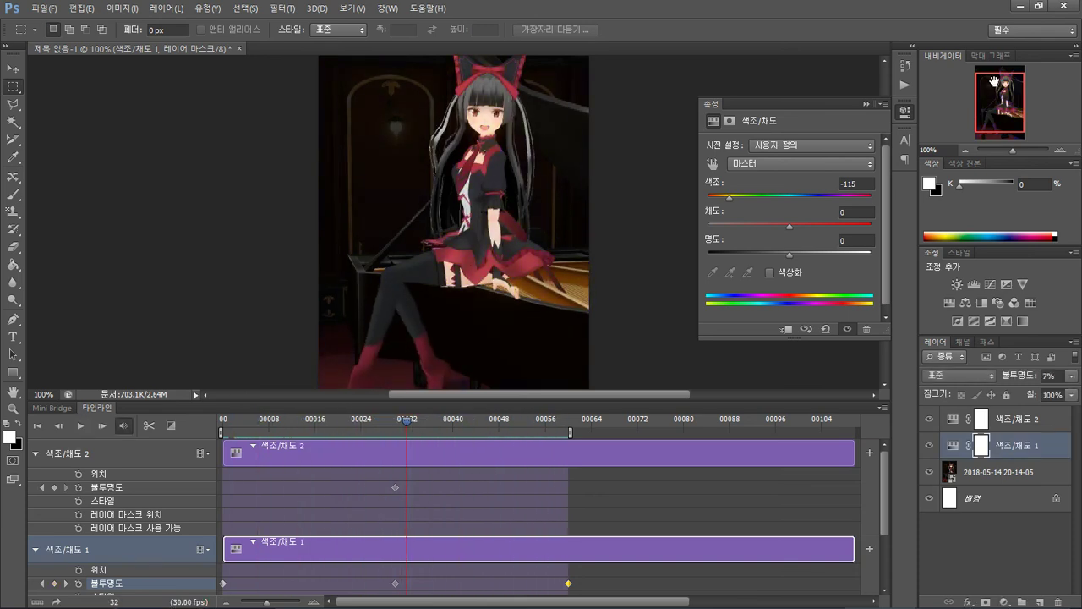
Step: Switch to Notepad++ and write a new two-line note: "걍 대충 이렇게.." and "프리미어 프로 있으면 효과 더 들어갈듯"
mouse_move(402, 602)
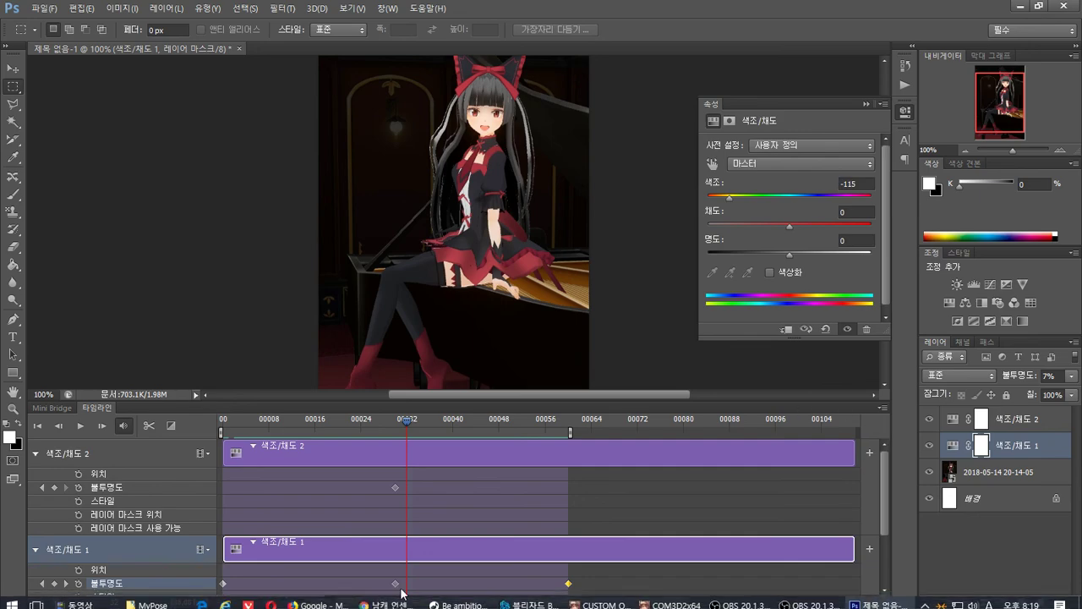
click(13, 601)
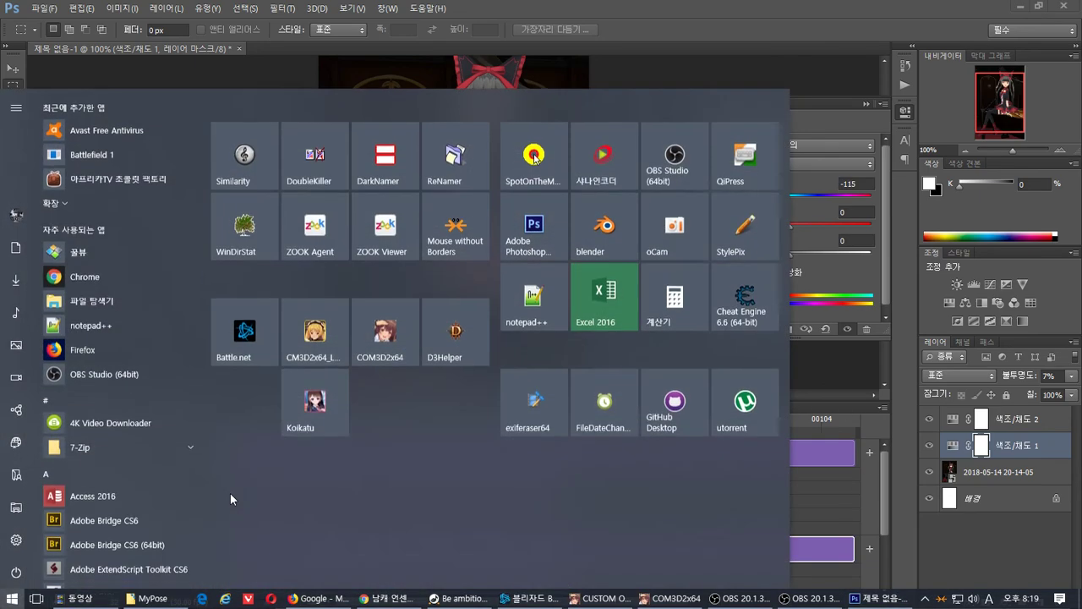
click(554, 328)
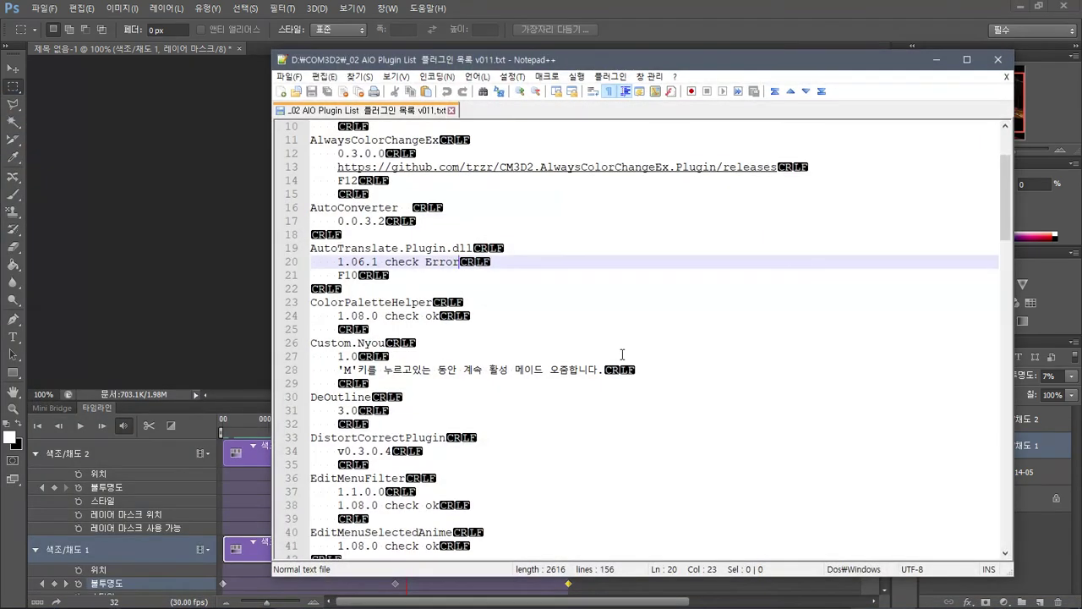
key(ctrl+n)
text(rd)
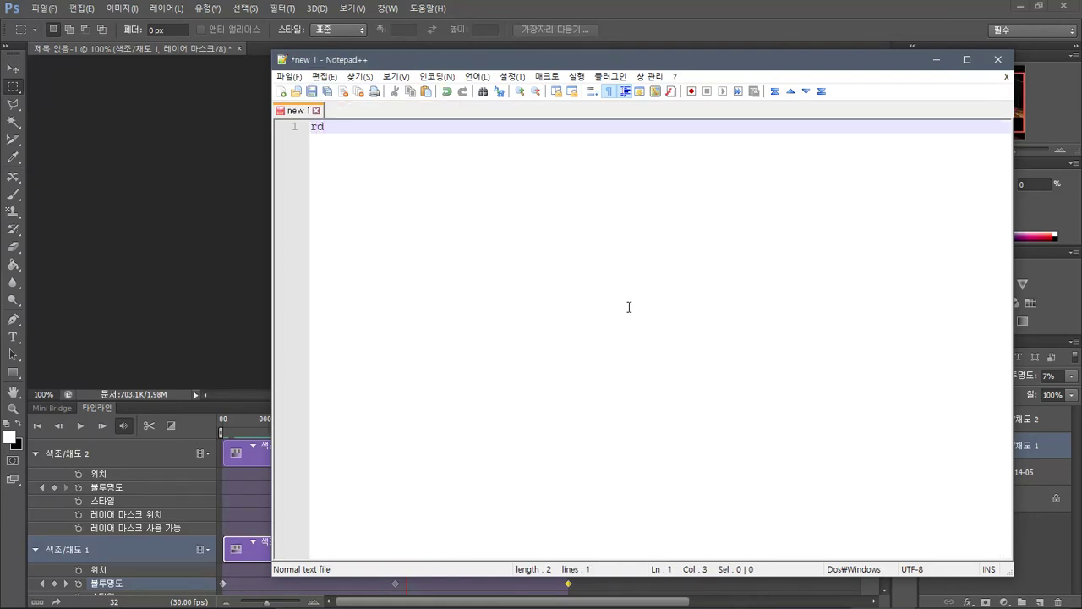
text(대추 이렇게..)
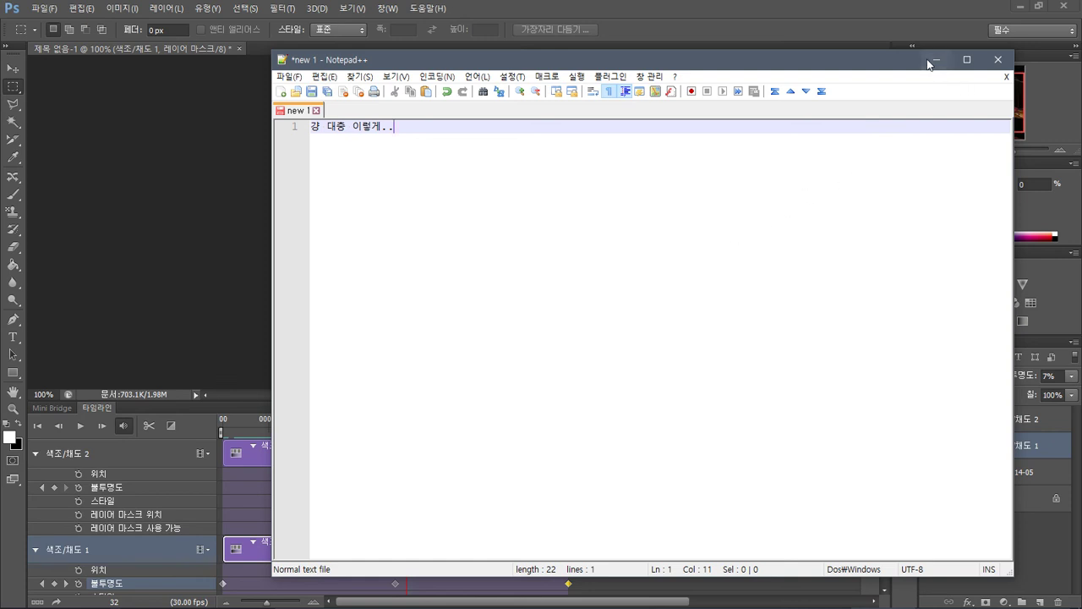
key(Return)
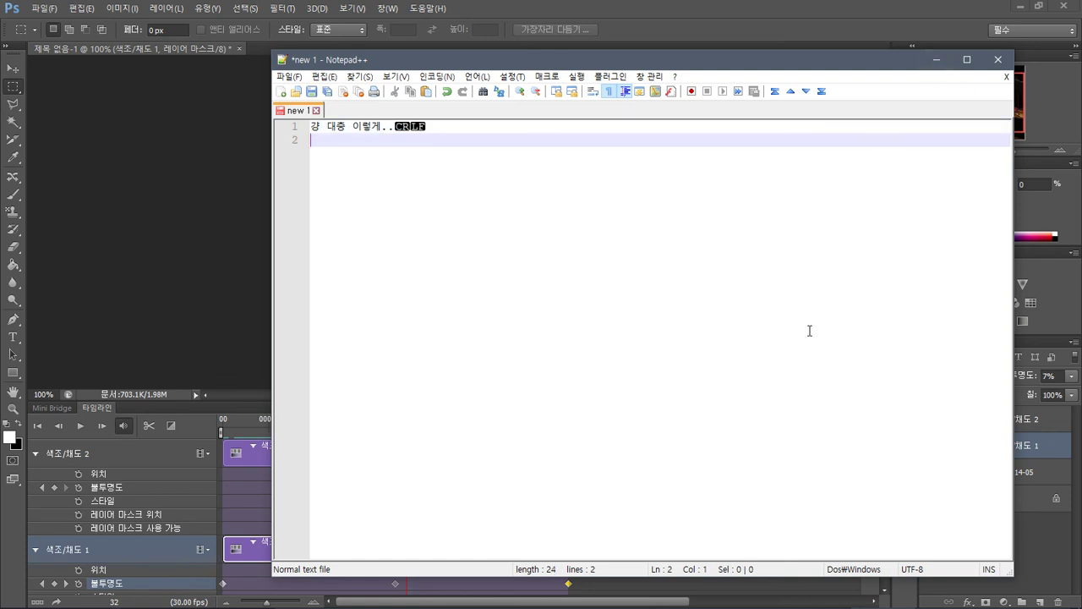
text(프리미어 프로 있으면 ㄷ)
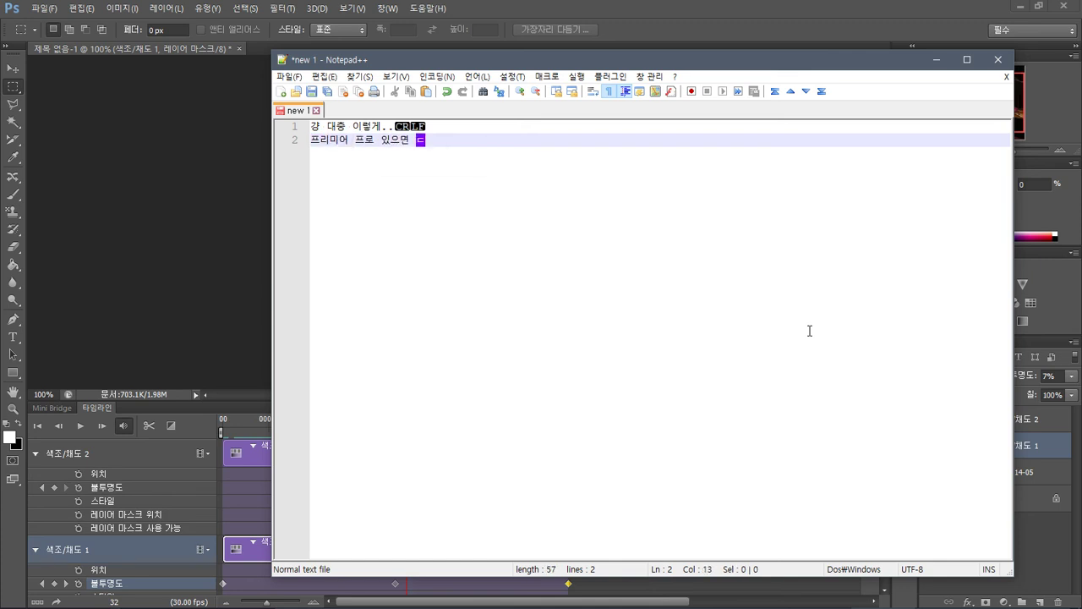
text(ㅛ고ㅏ ㄷㅓ ㄷㅡㄹ어갈듯)
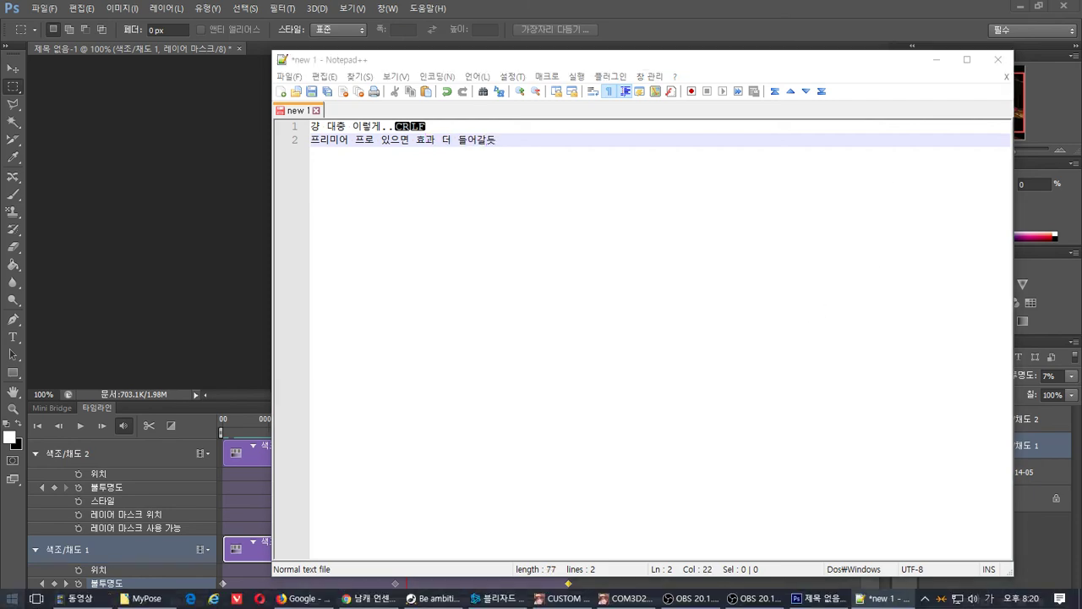
click(13, 599)
scroll(127, 443, down, 3)
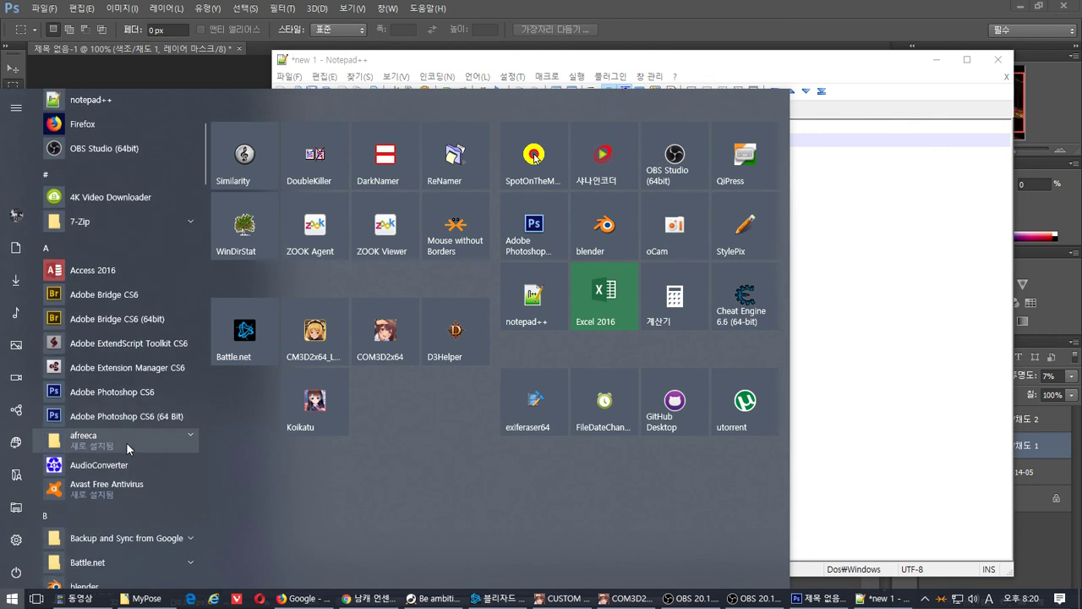
scroll(127, 444, up, 3)
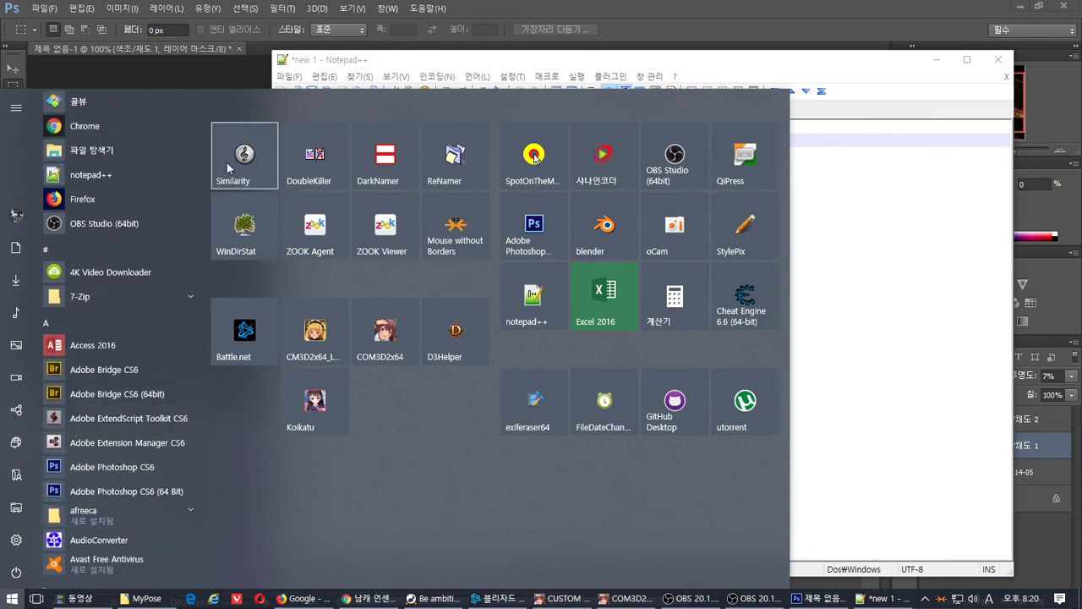
drag(203, 161, 244, 158)
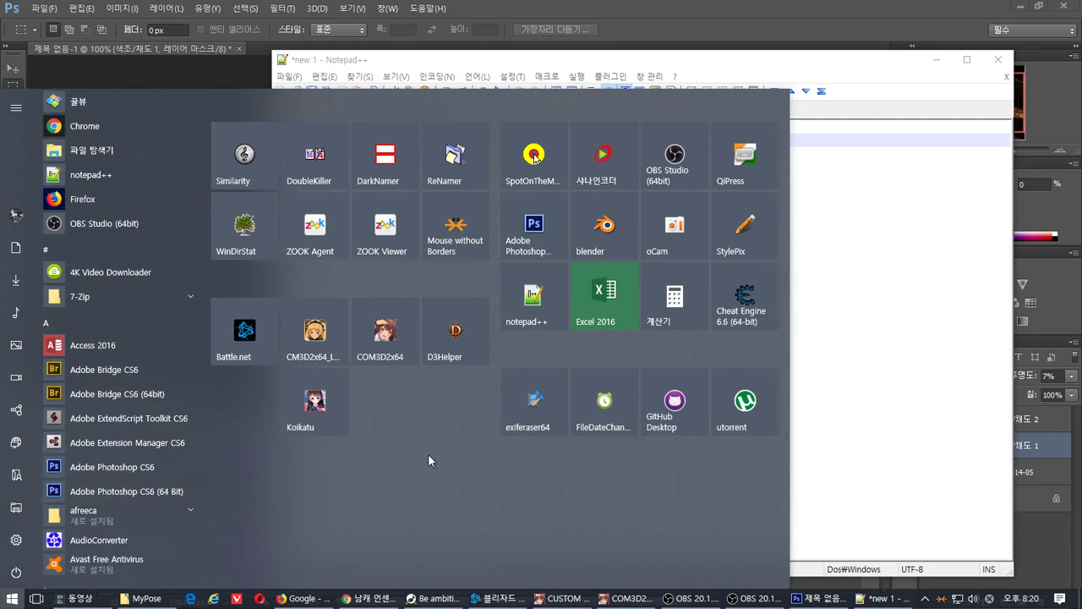
Step: Return to Photoshop and collapse the timeline tracks of both Hue/Saturation layers and the video layer
click(686, 9)
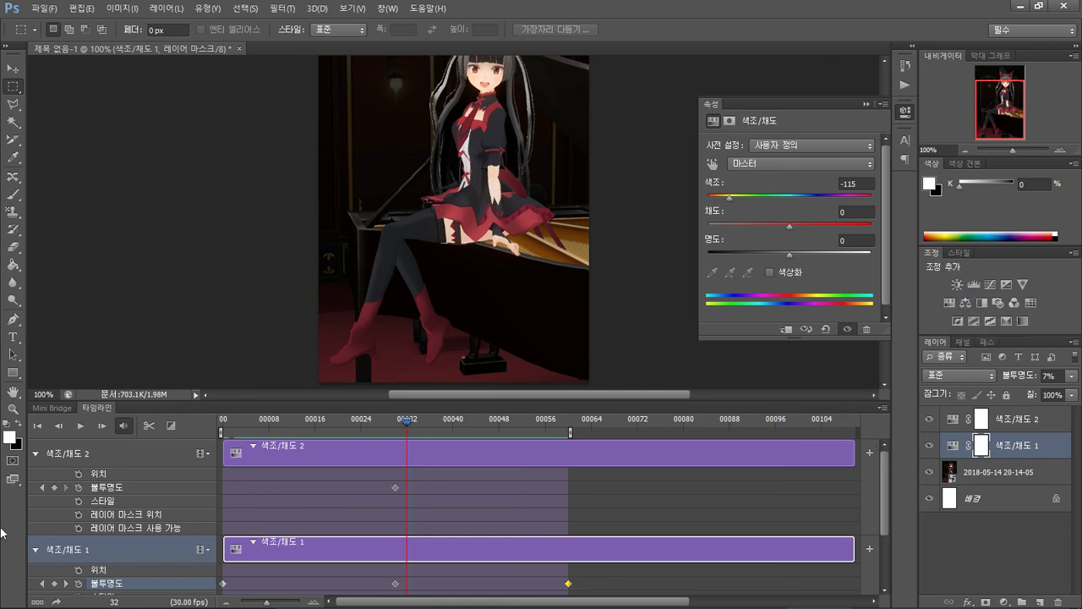
click(36, 453)
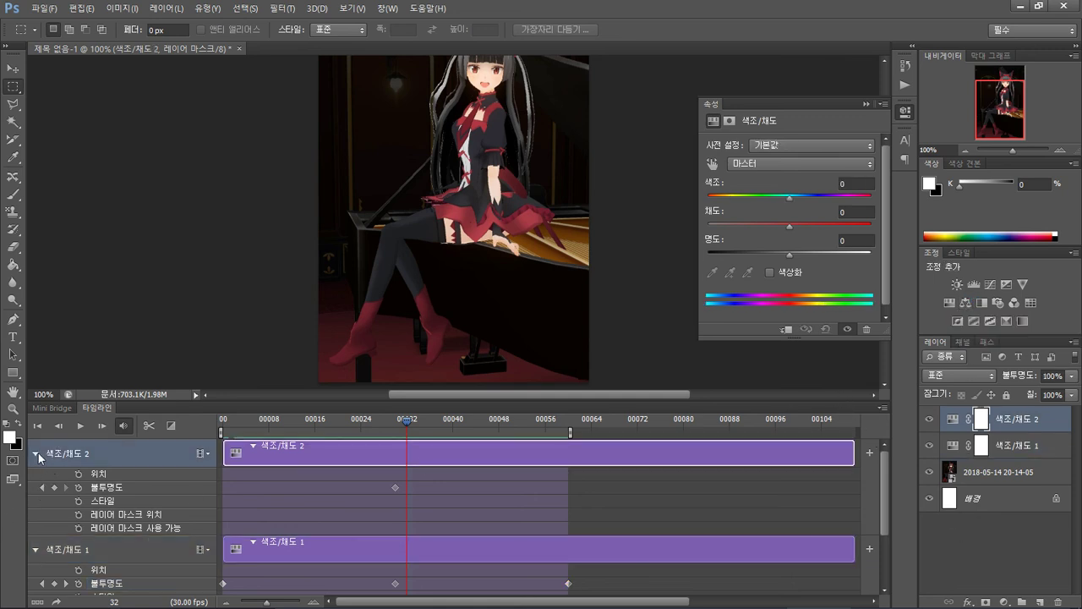
click(35, 482)
click(36, 510)
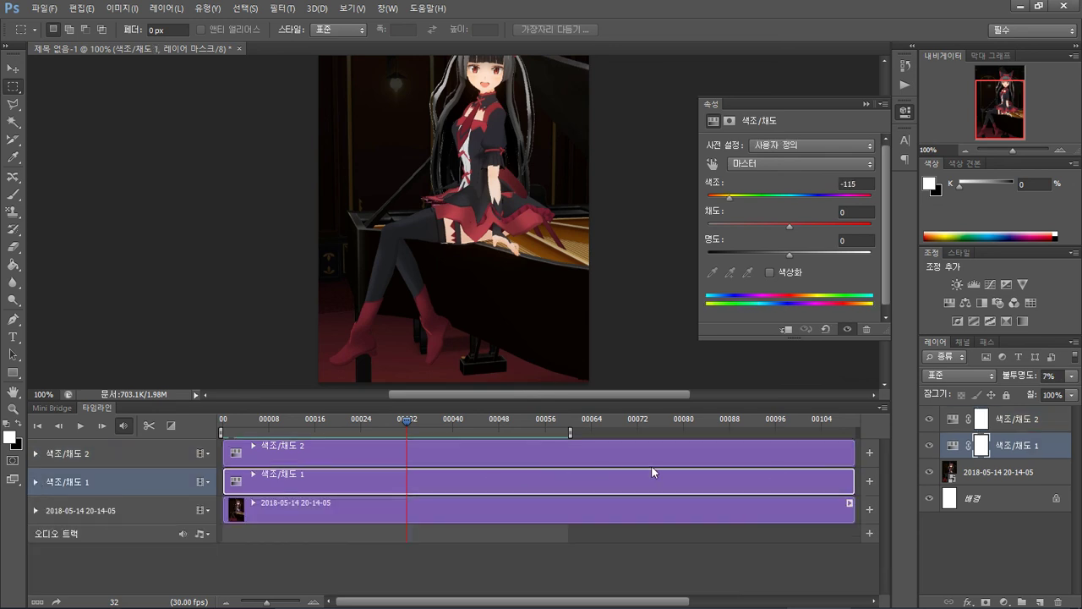
Step: Hide both Hue/Saturation layers and play the animation without them, then stop playback
click(929, 445)
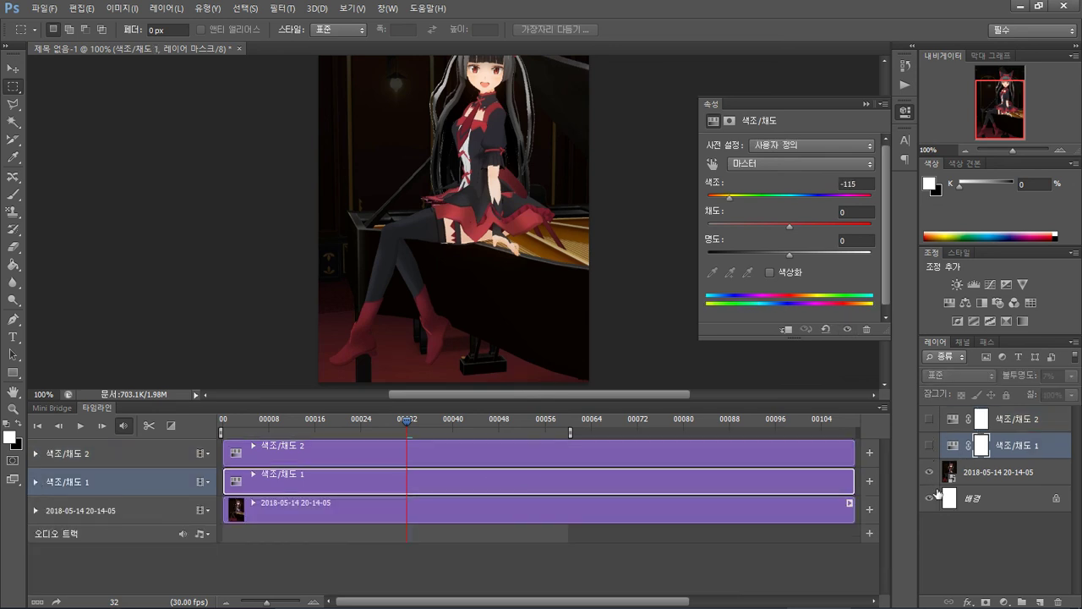
click(80, 426)
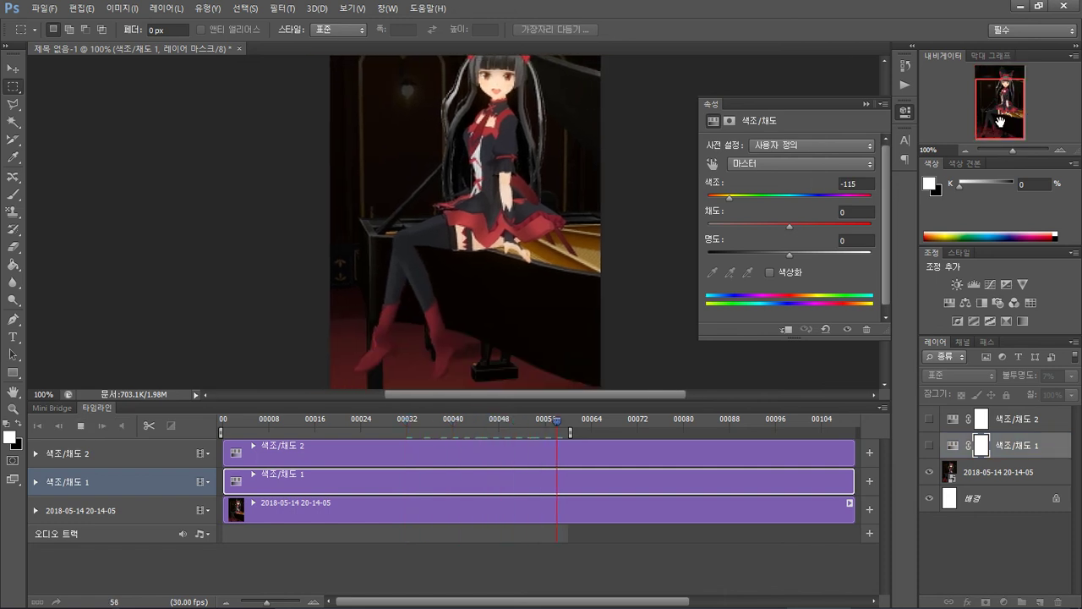
click(79, 427)
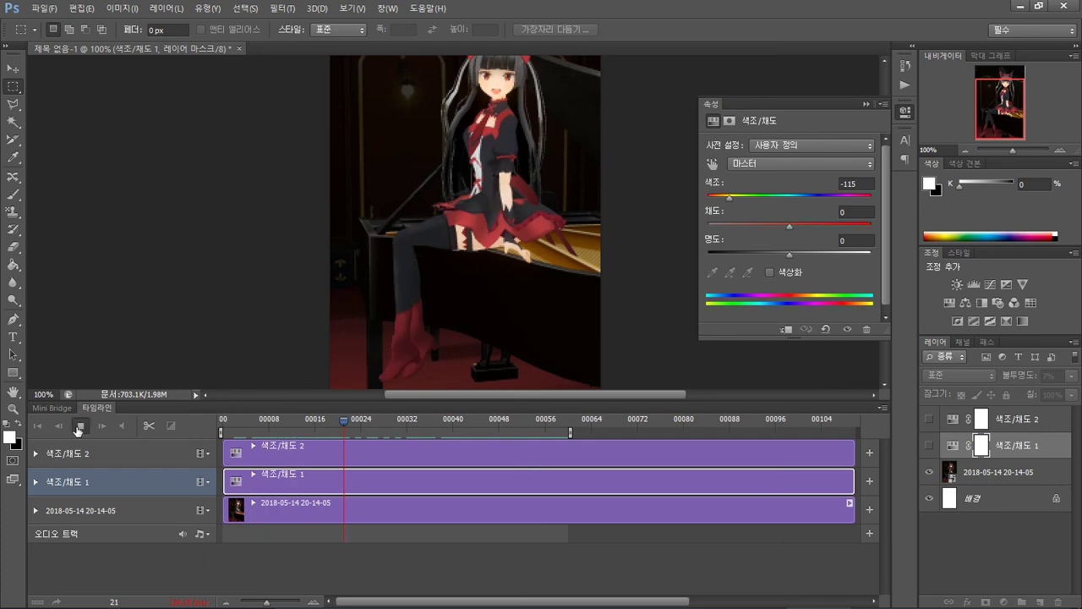
Step: Save the animation for the web as a GIF with looping set to Forever (계속), named 제목-없음-1.gif, in the 동영상 folder
click(44, 8)
click(158, 195)
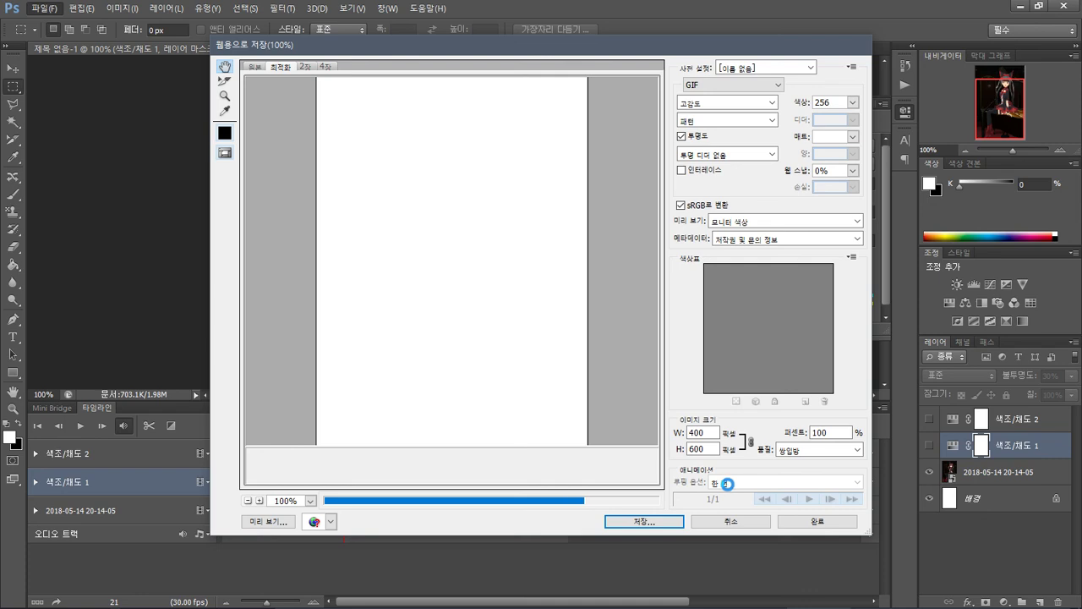
click(727, 483)
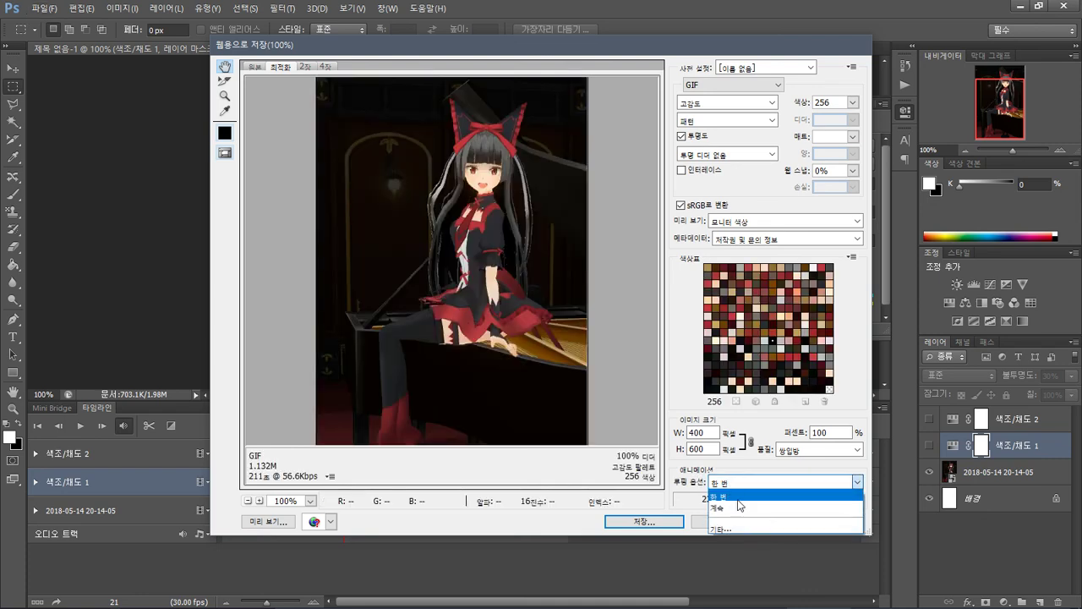
click(738, 507)
click(638, 522)
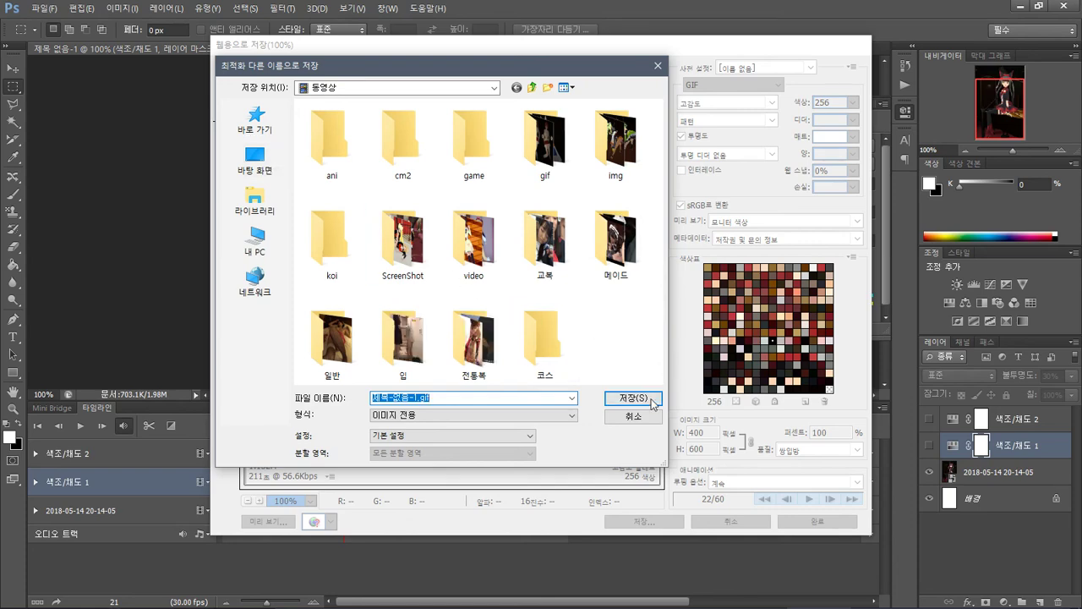
click(648, 402)
click(581, 246)
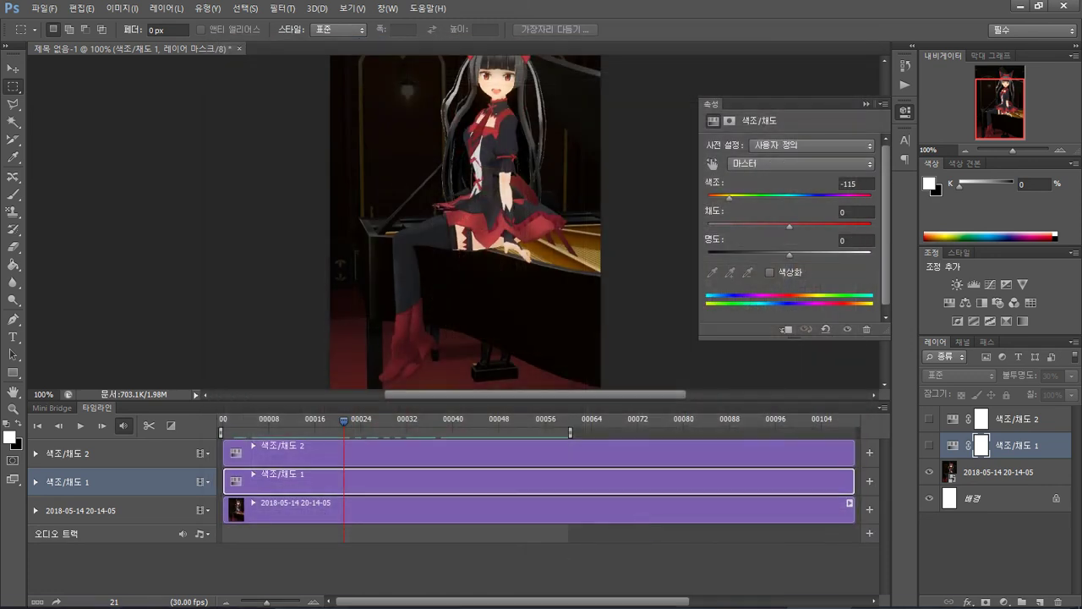
Step: Switch to the 동영상 folder in File Explorer, open 제목-없음-1.gif to check its playback, and close the viewer
mouse_move(9, 596)
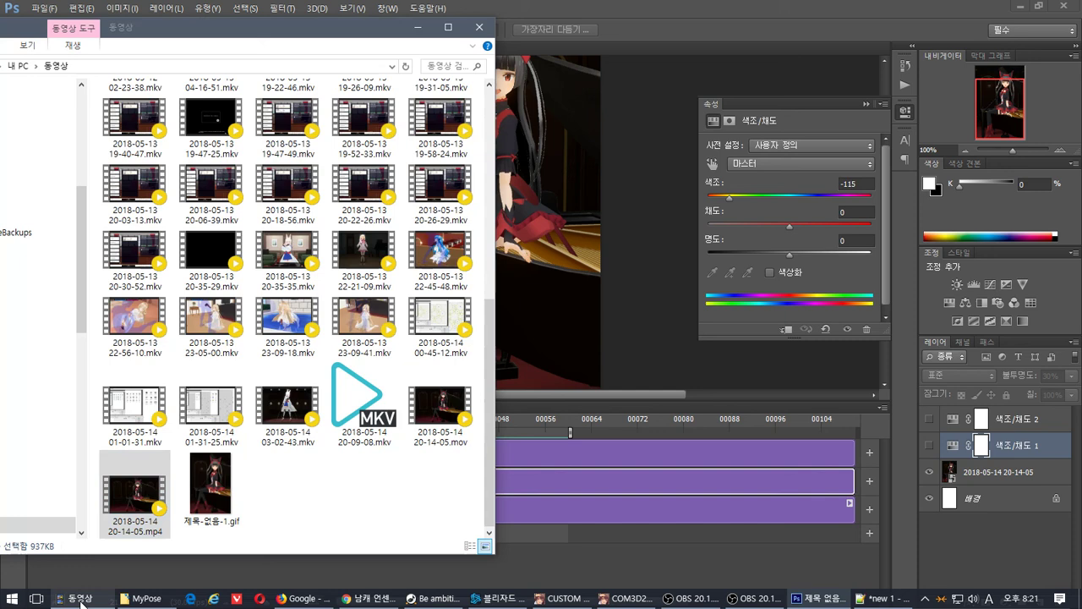
click(75, 598)
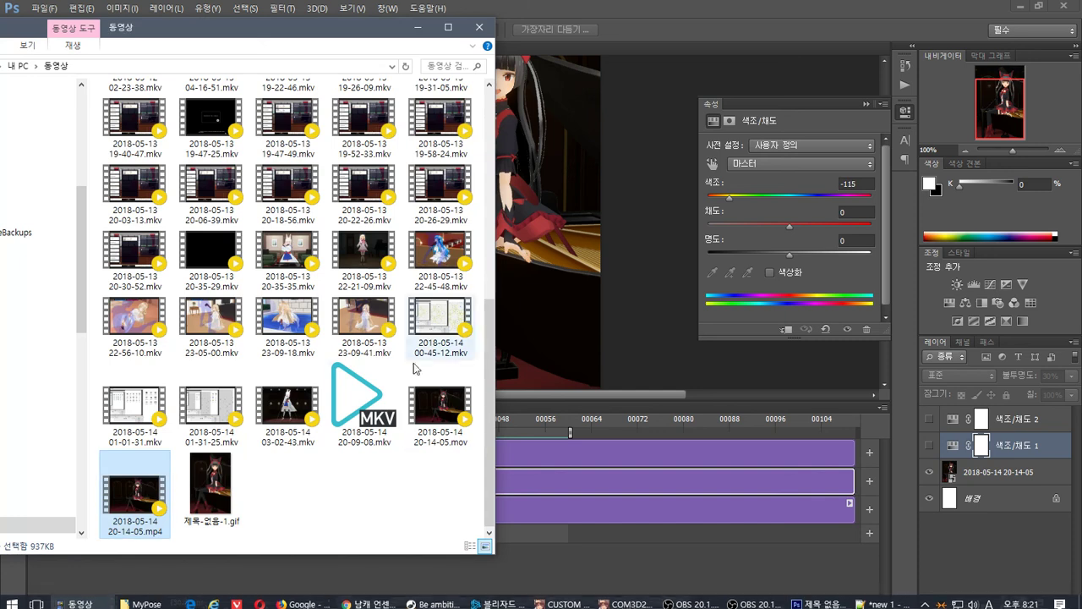
double_click(230, 480)
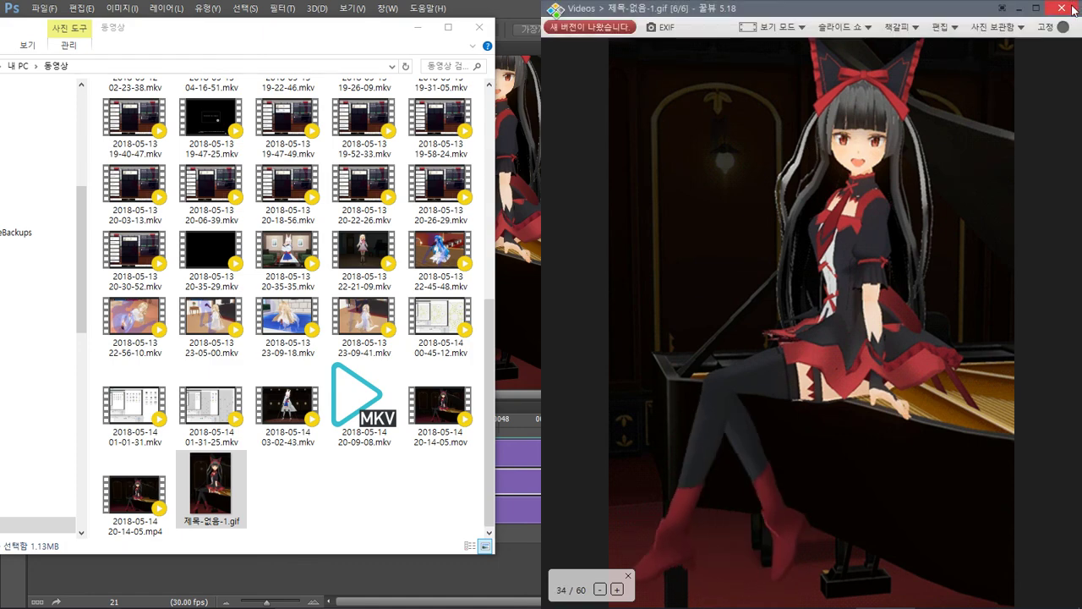
click(1070, 10)
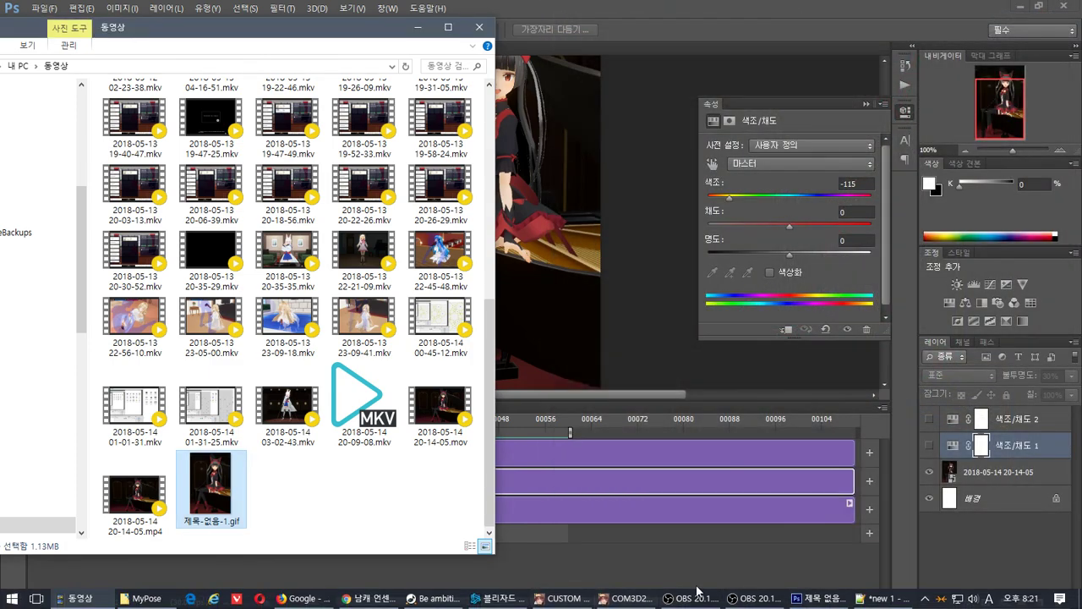